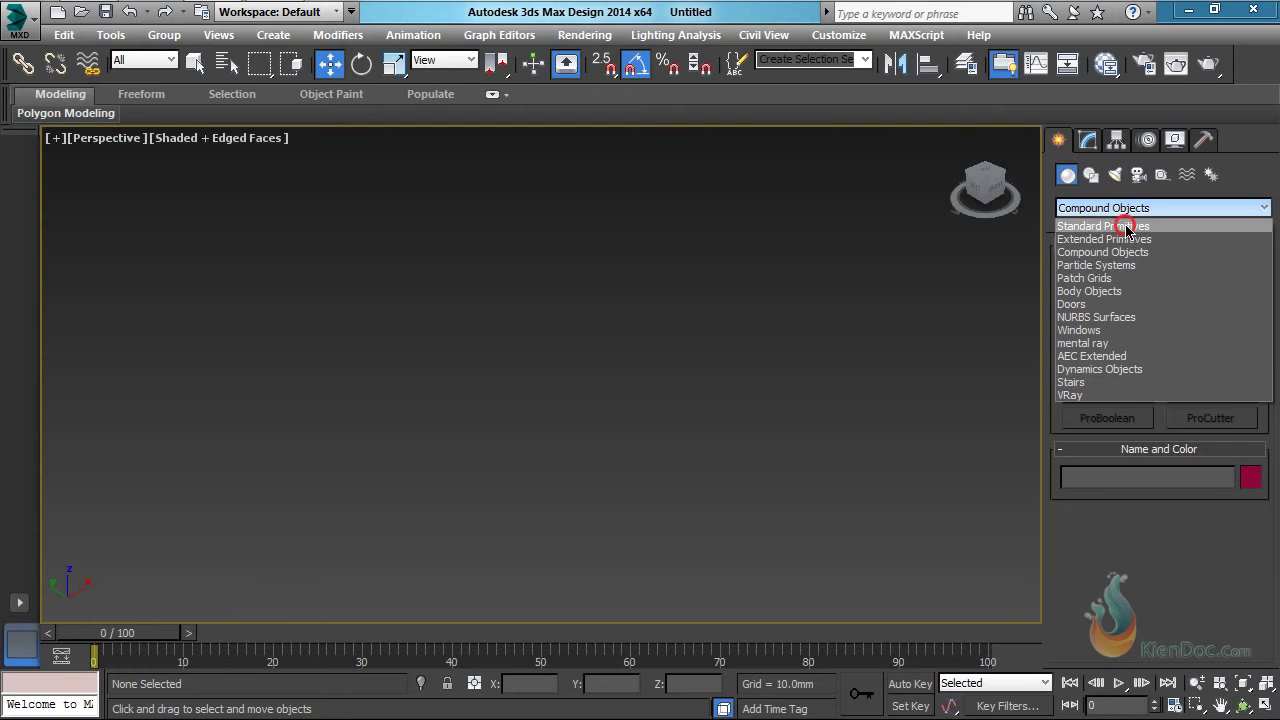
Create a standard primitive box about 202 mm long, 50 mm wide and 15 mm high in the perspective view
left_click(1130, 227)
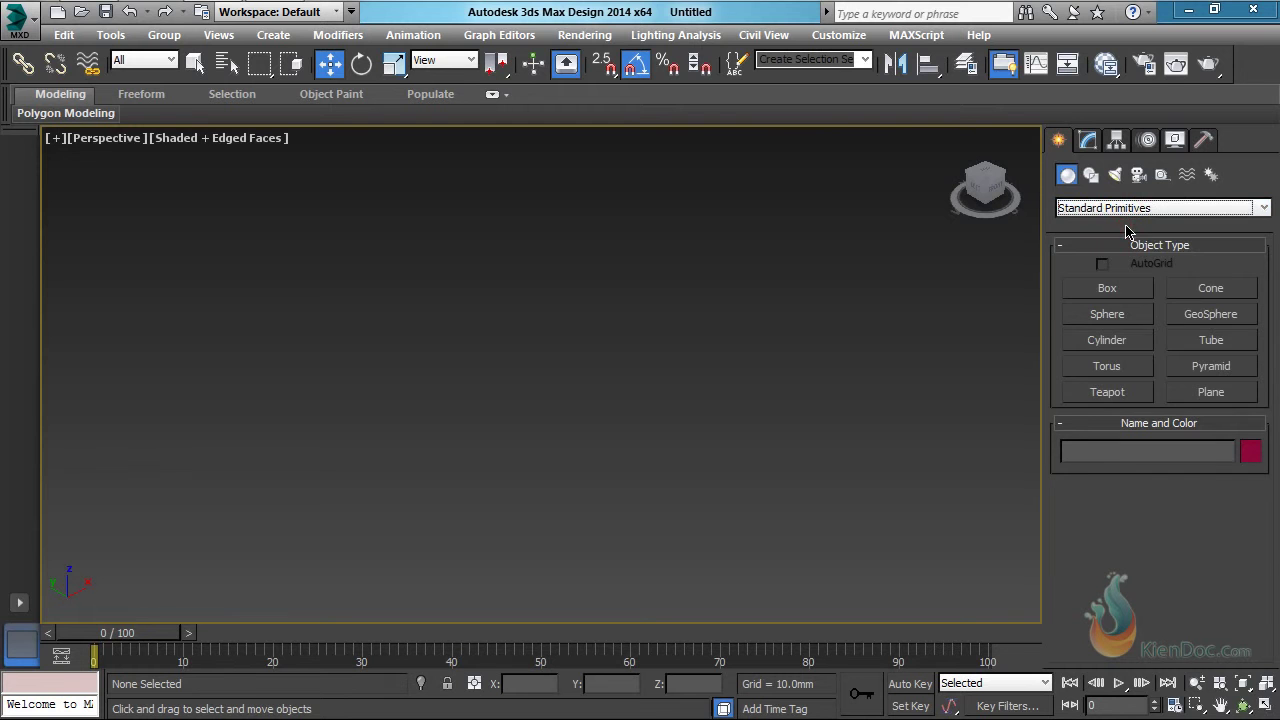
left_click(1106, 289)
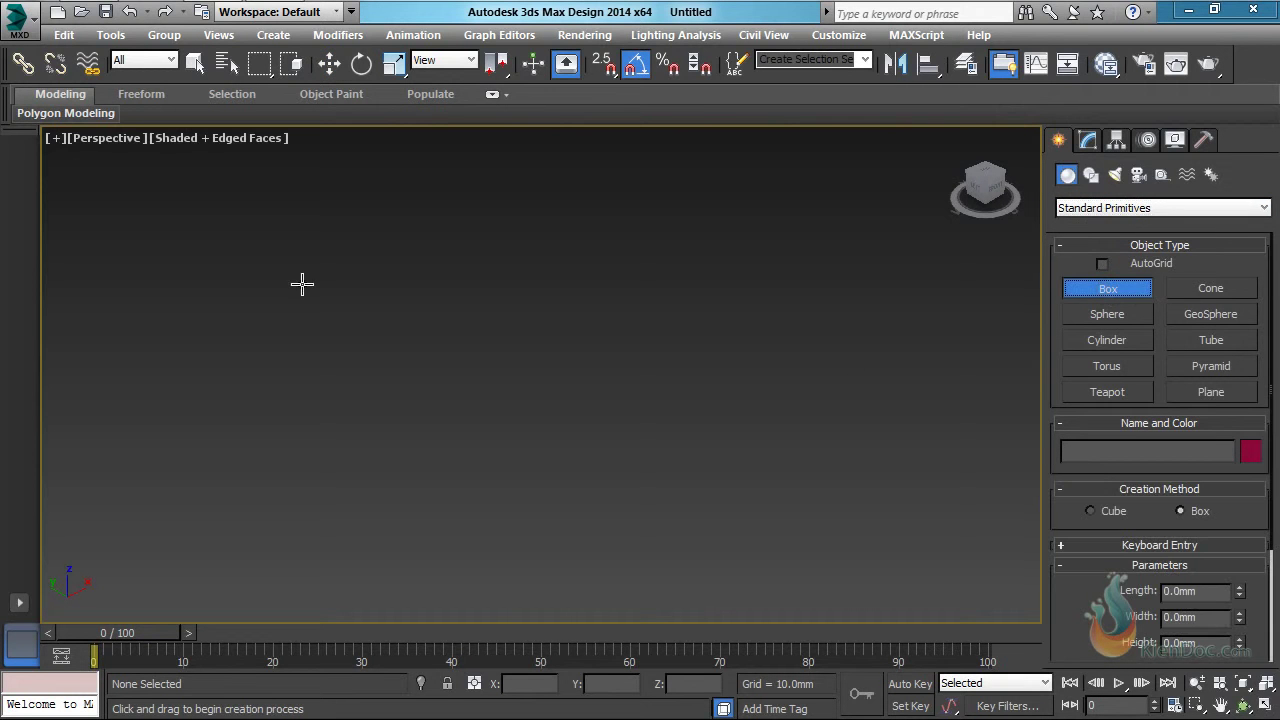
left_click_drag(218, 180, 335, 233)
left_click_drag(338, 355, 938, 360)
left_click(905, 306)
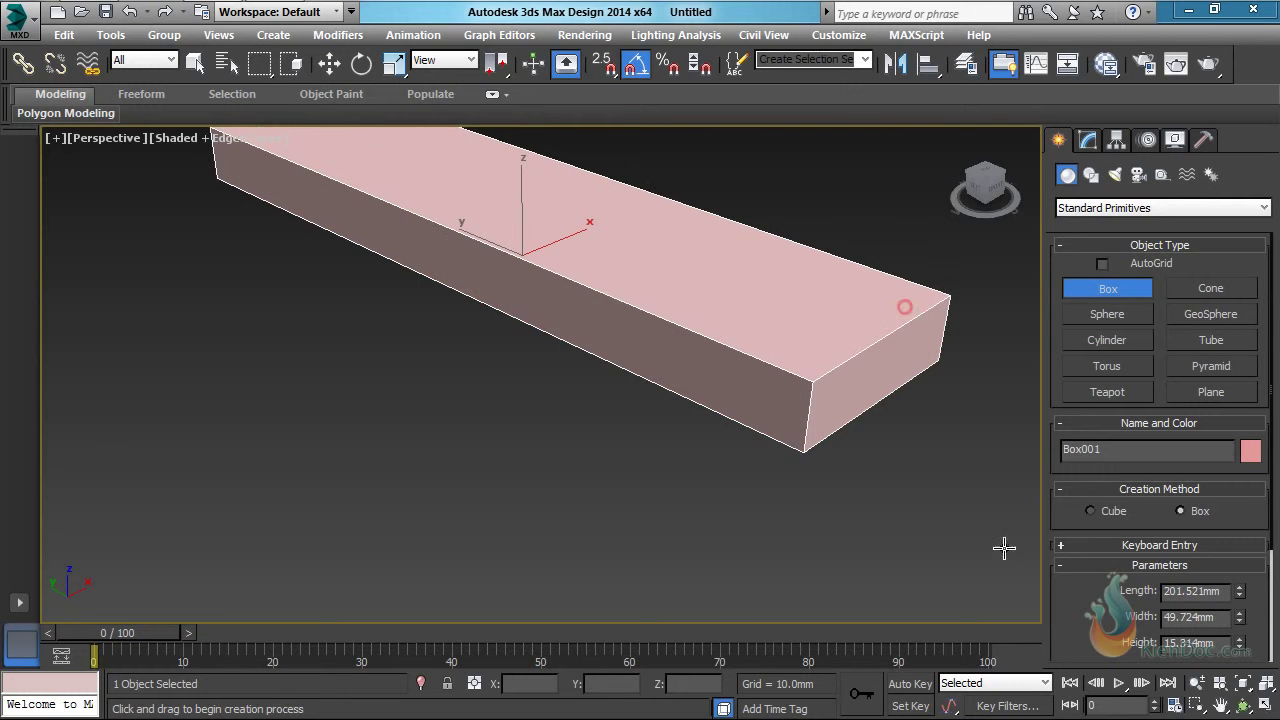
Set the box's length to 5000 mm, width to 400 mm and height to 300 mm
scroll(1197, 547, "down", 2)
double_click(1212, 544)
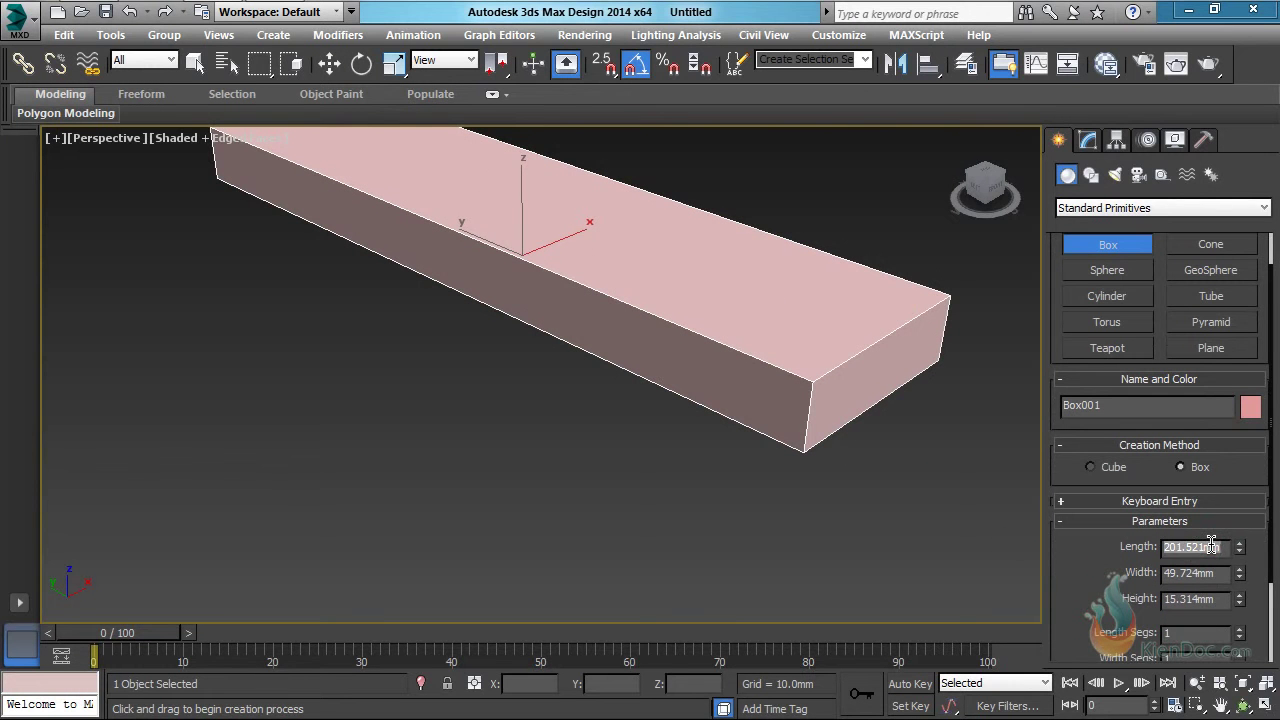
type("5")
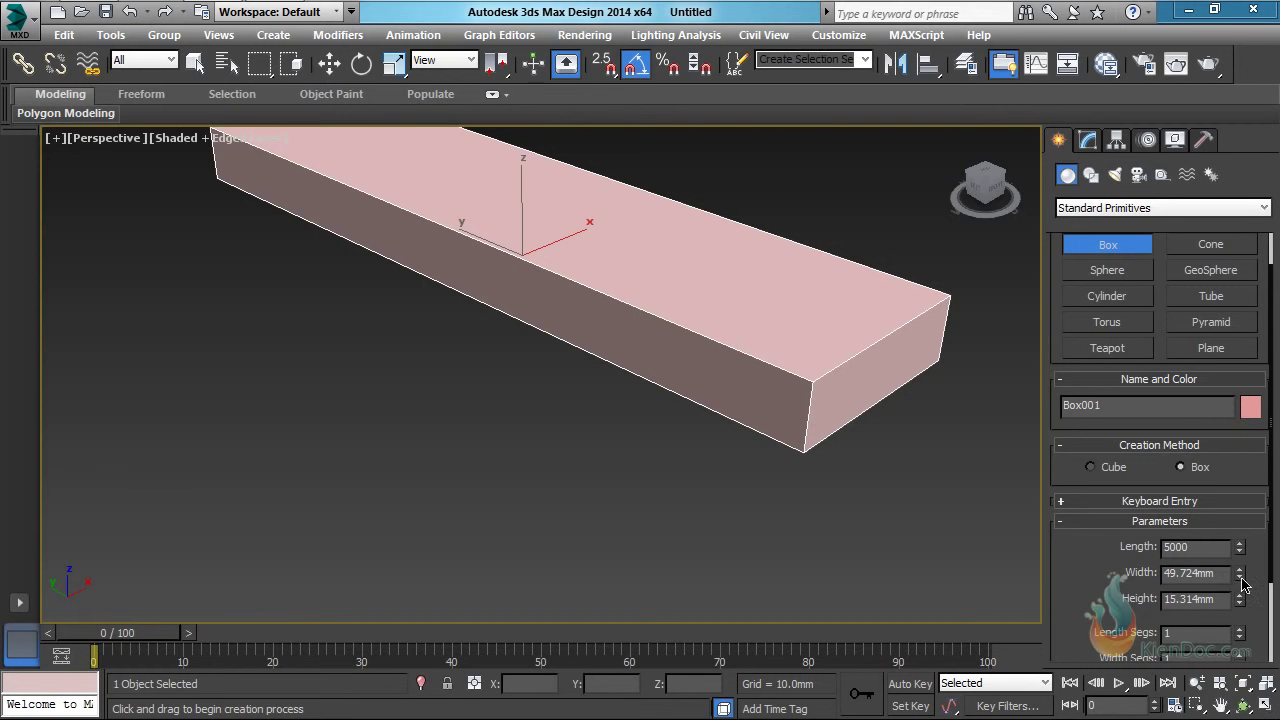
type("000")
double_click(1207, 572)
type("40")
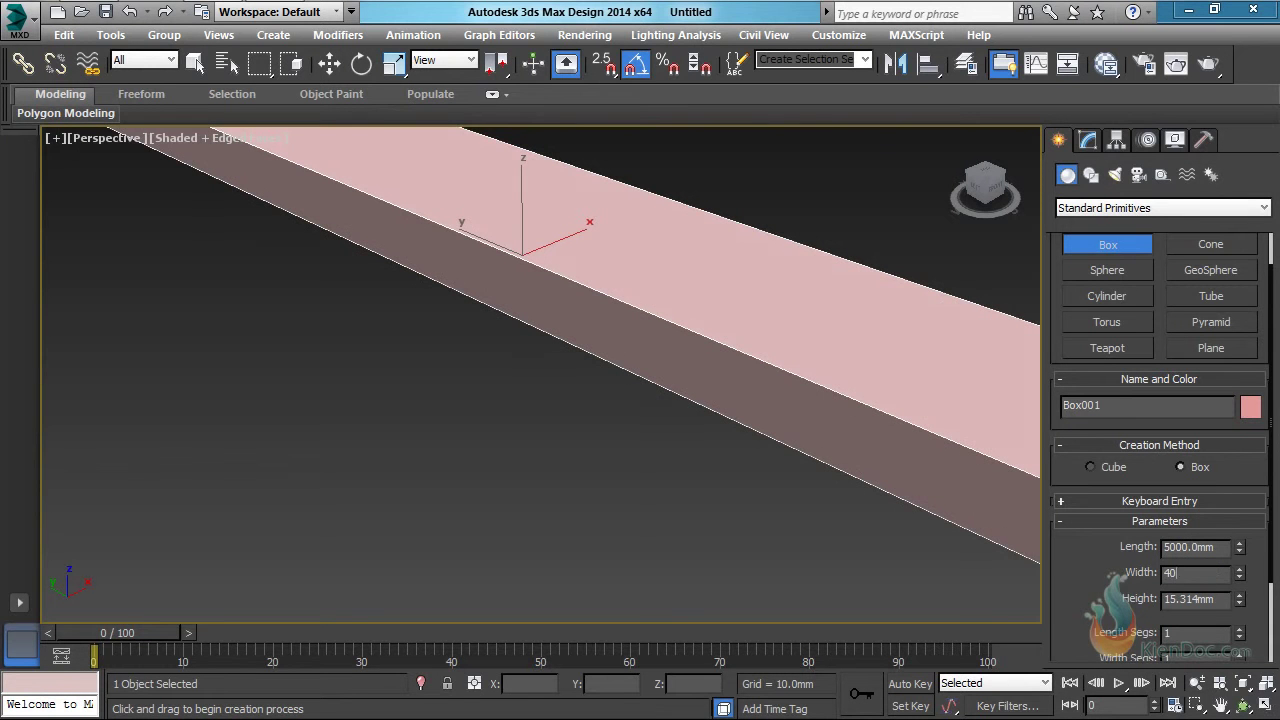
type("0")
double_click(1200, 599)
type("3")
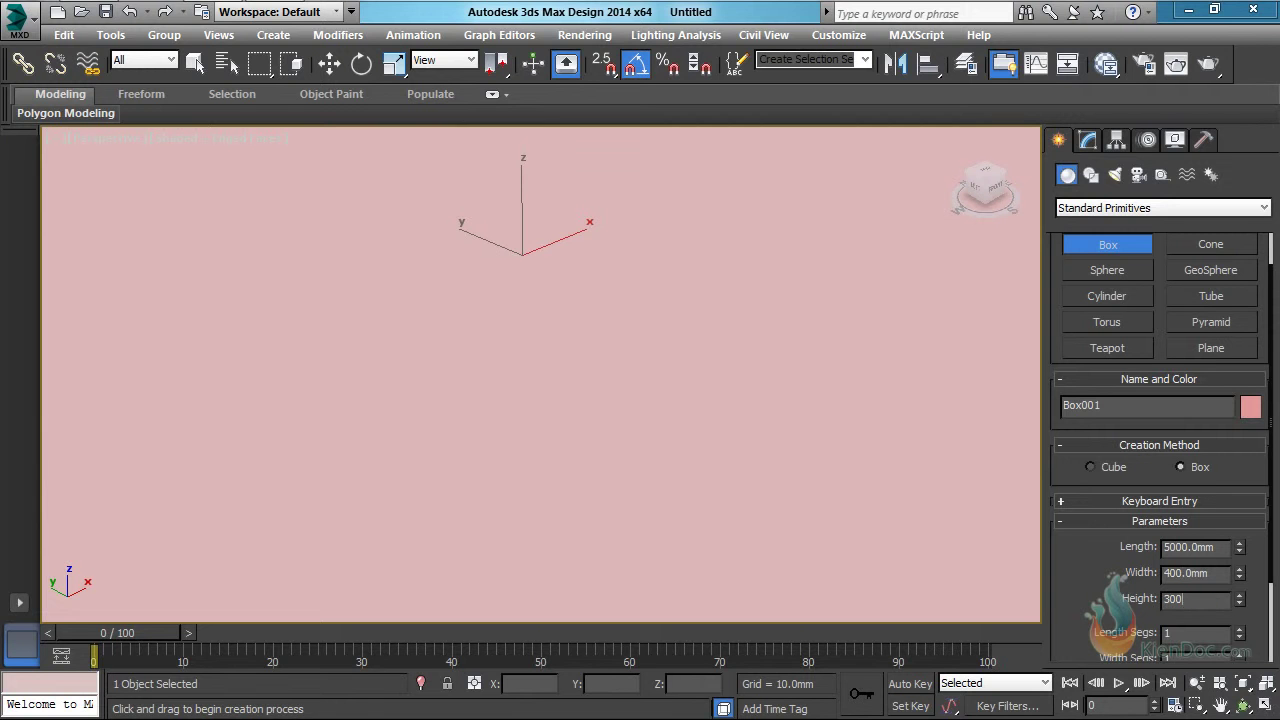
type("00")
key("Return")
scroll(617, 423, "down", 5)
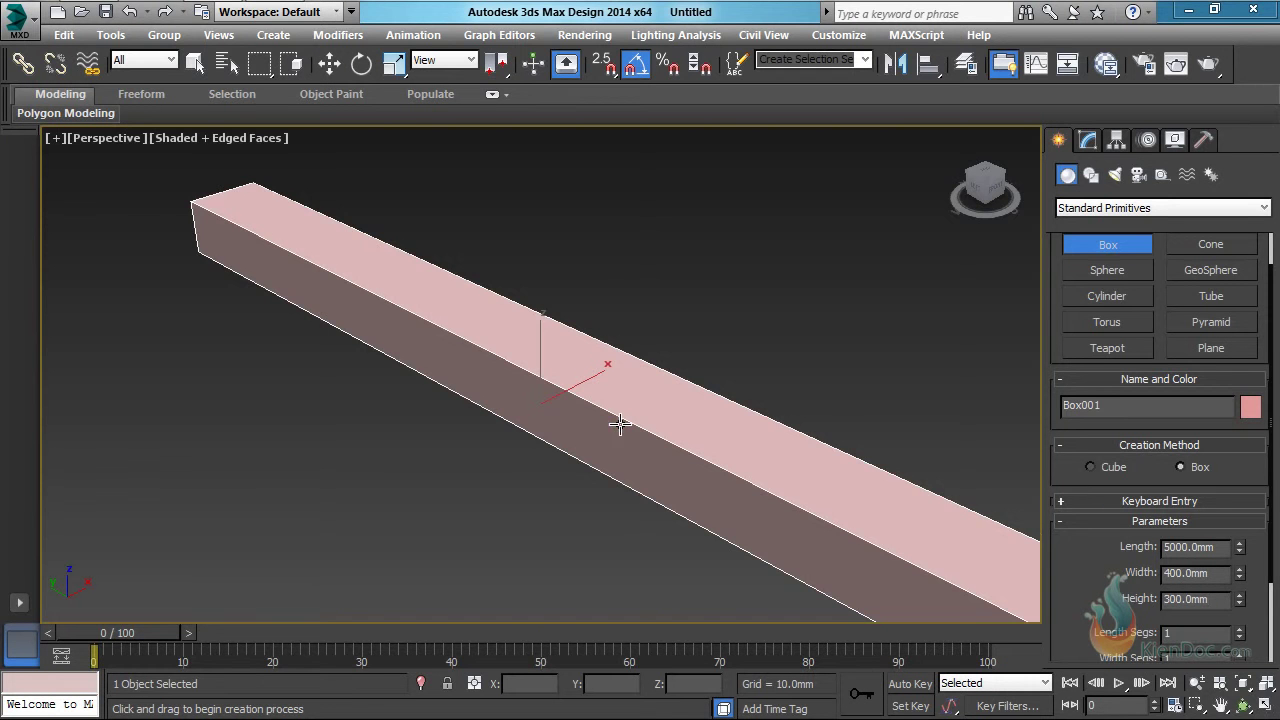
scroll(690, 420, "down", 3)
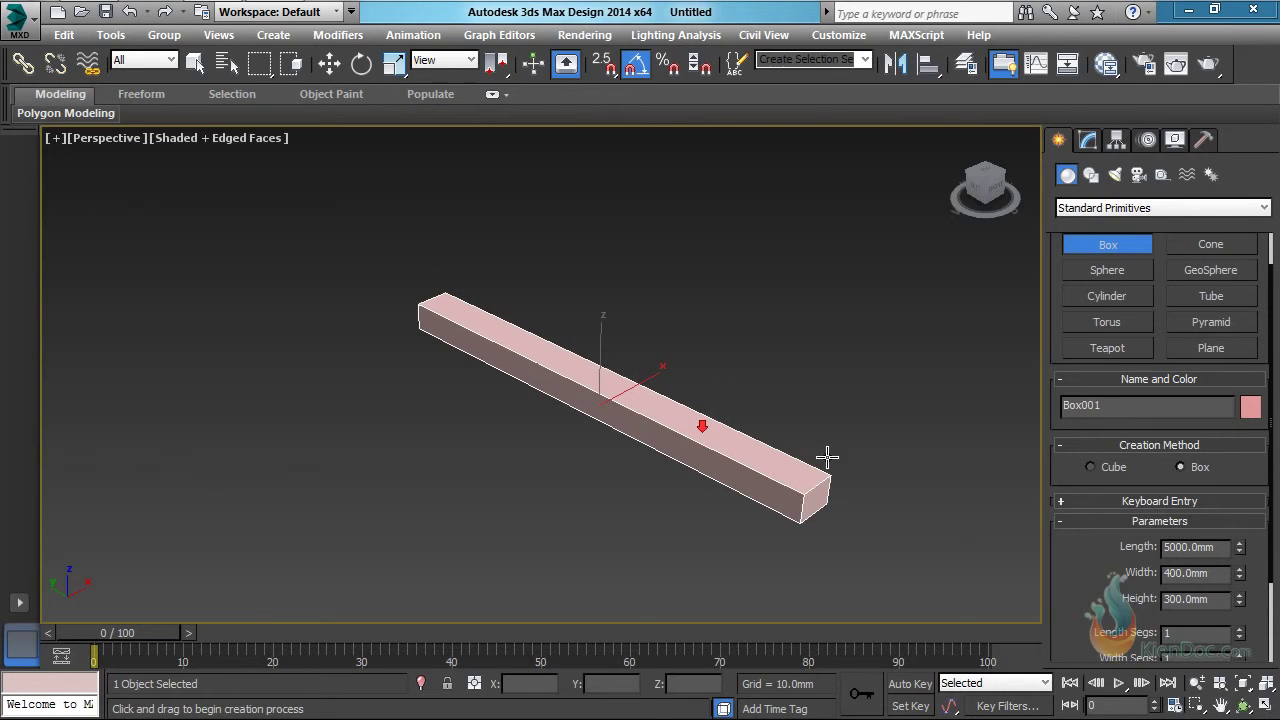
Change the box's width to 4000 mm
double_click(1226, 578)
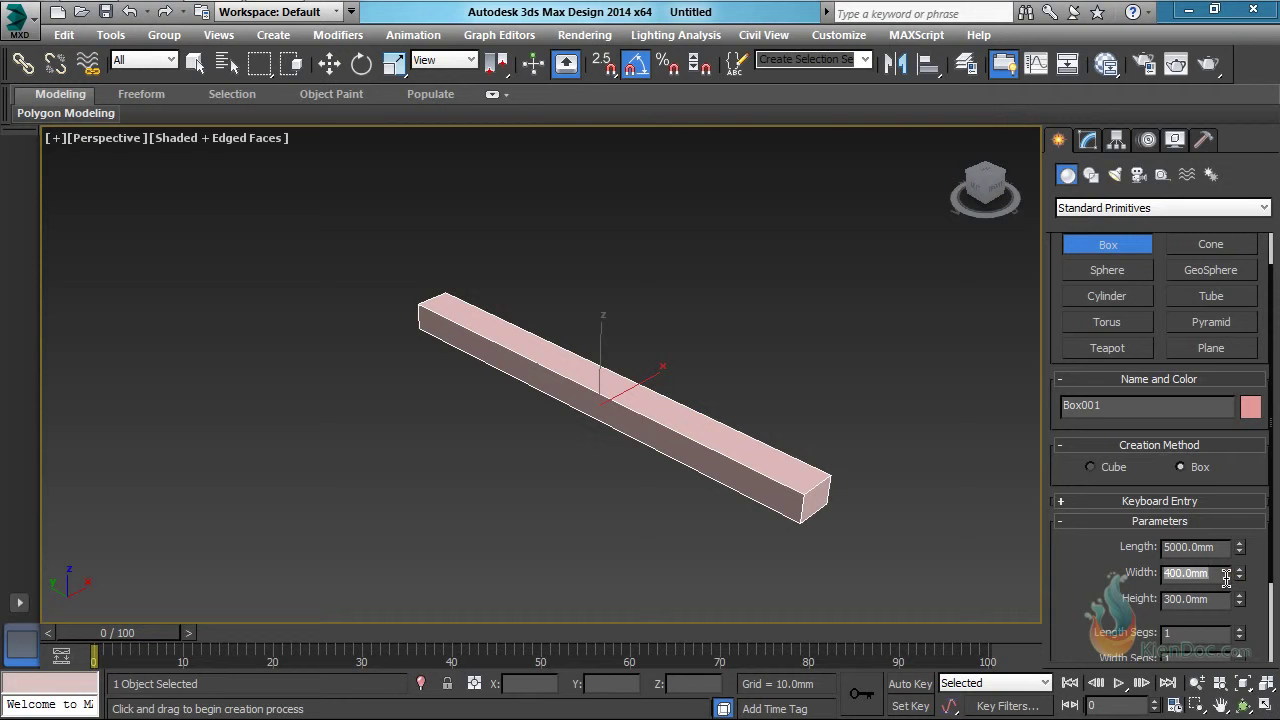
type("4000")
key("Return")
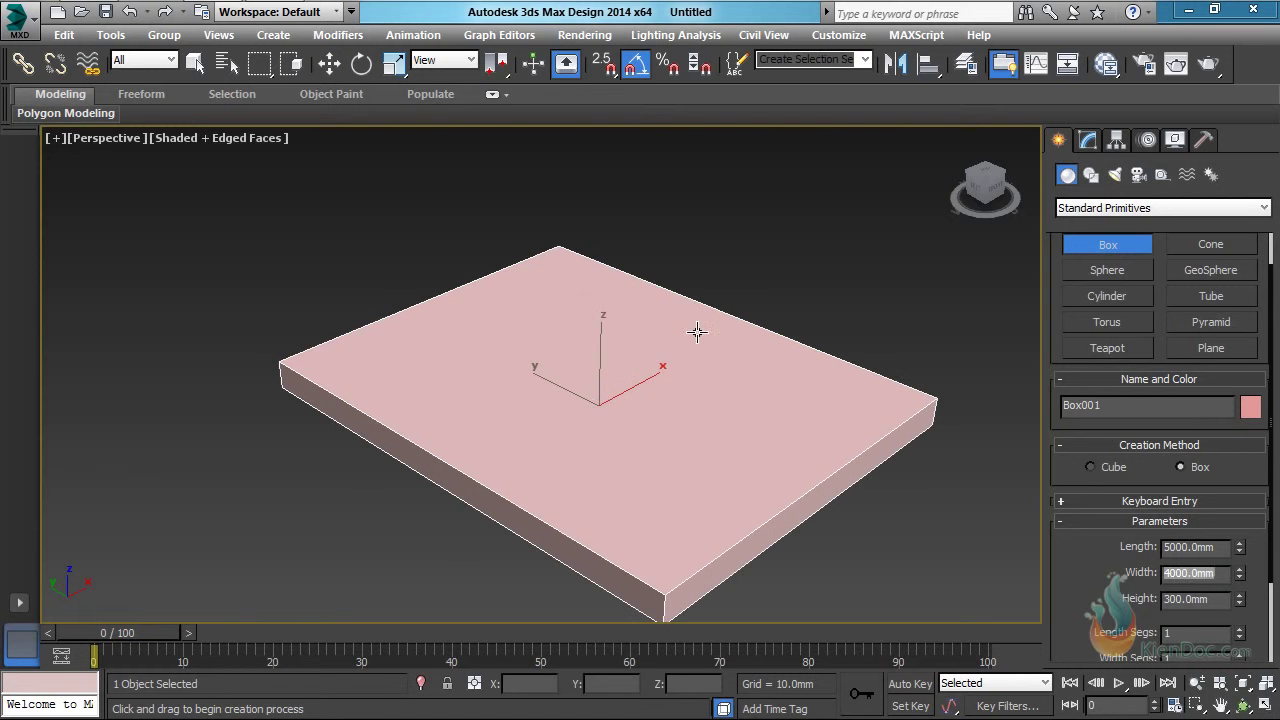
Show the box in the Top view, framed in the viewport and displayed as wireframe
middle_click_drag(608, 449, 562, 471)
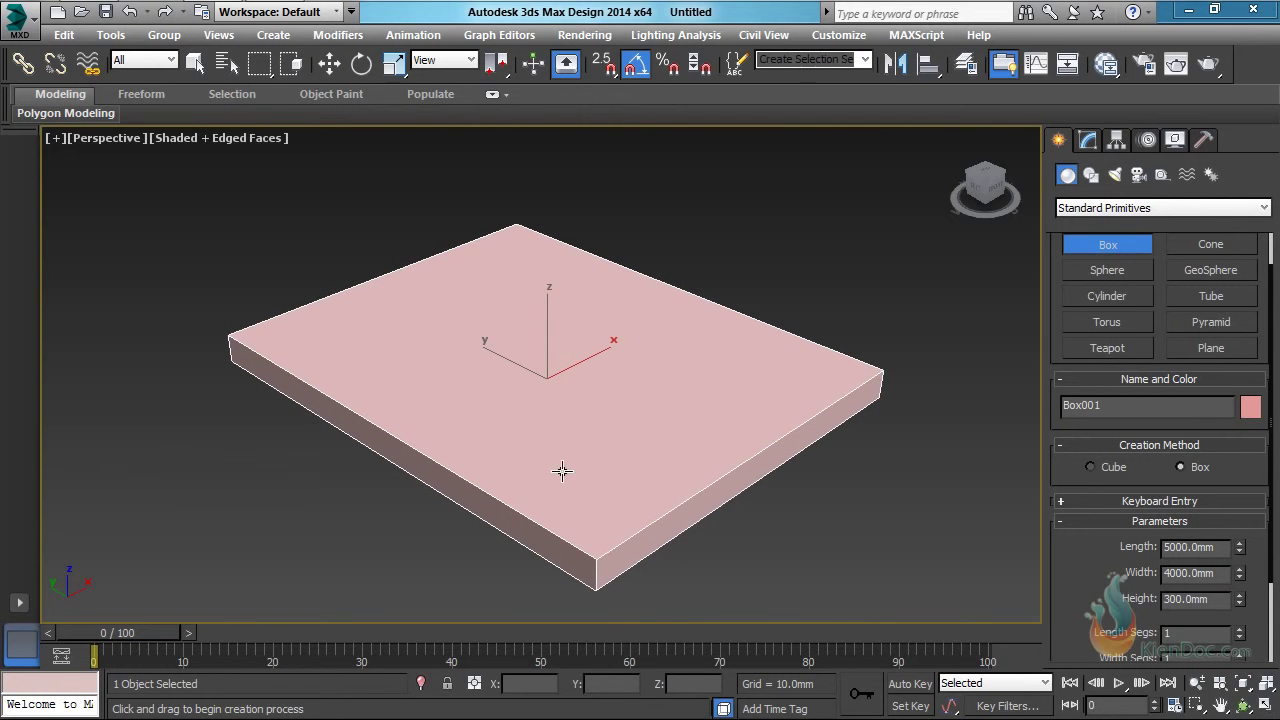
middle_click_drag(583, 397, 583, 390)
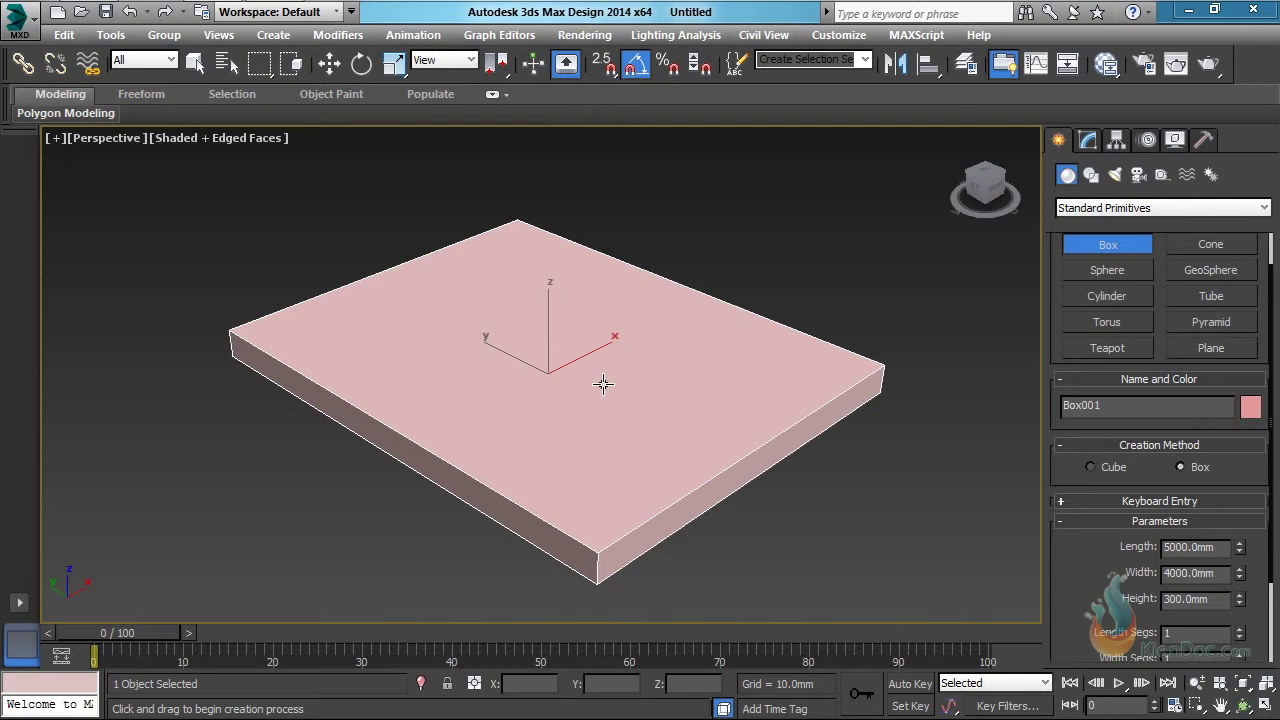
left_click(102, 139)
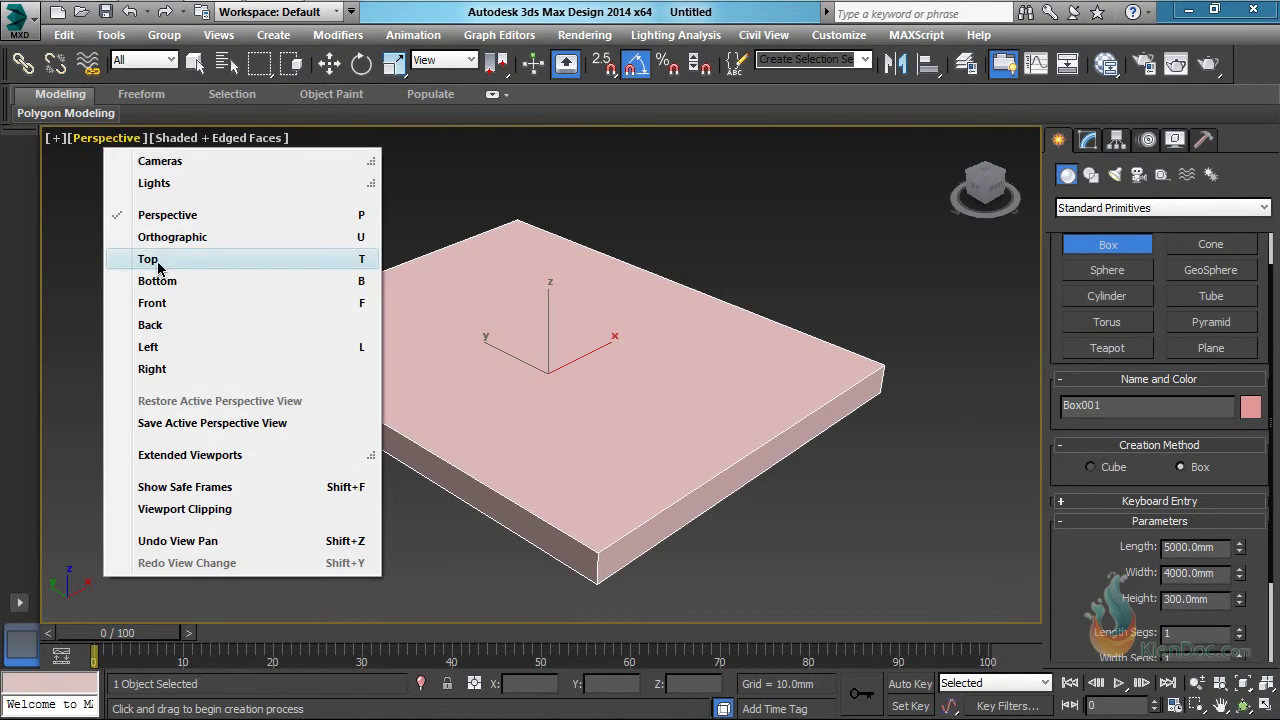
left_click(158, 262)
key("z")
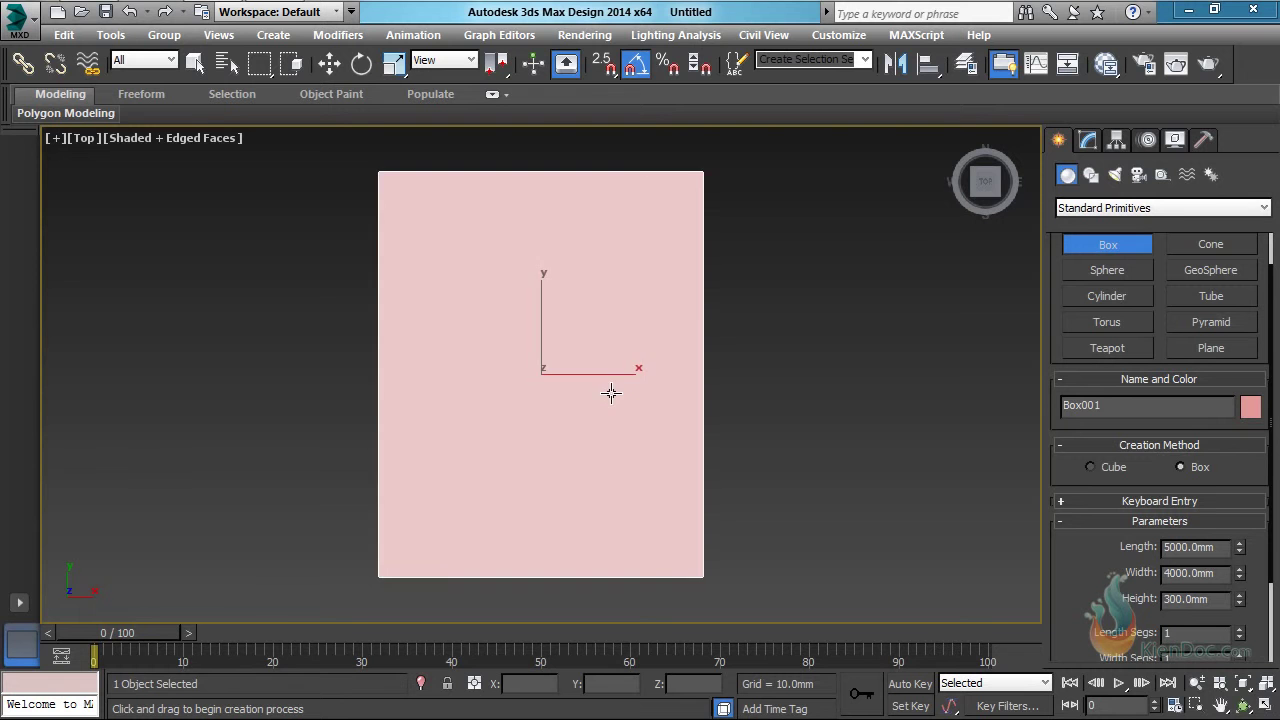
key("F3")
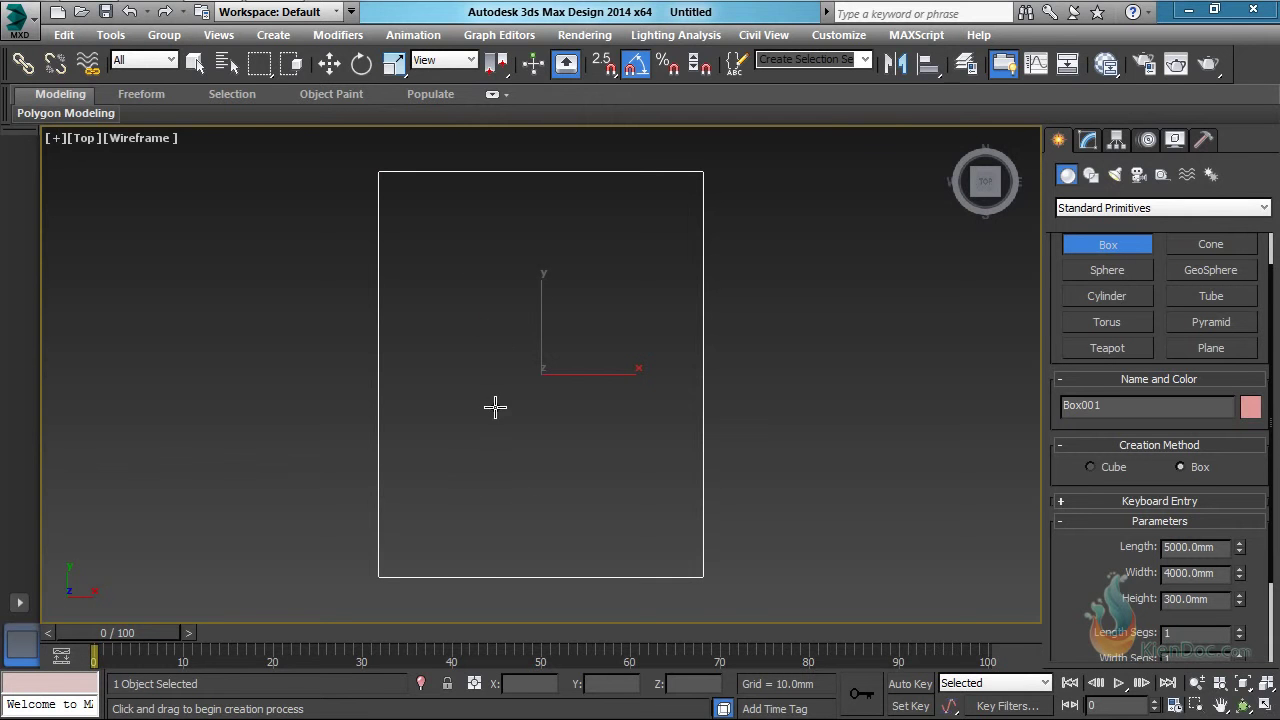
Create a second box about 3231 mm long, 2208 mm wide and 86 mm high inside the first box's outline
middle_click_drag(637, 340, 602, 351)
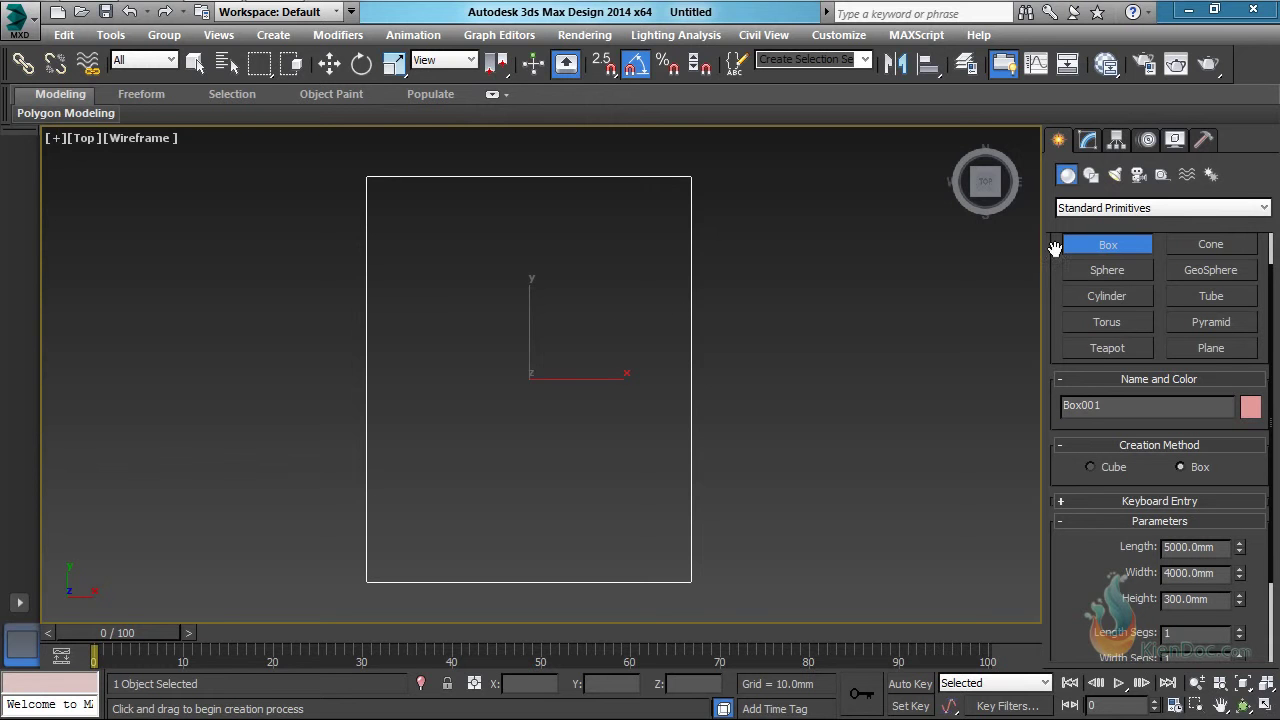
left_click_drag(443, 244, 622, 506)
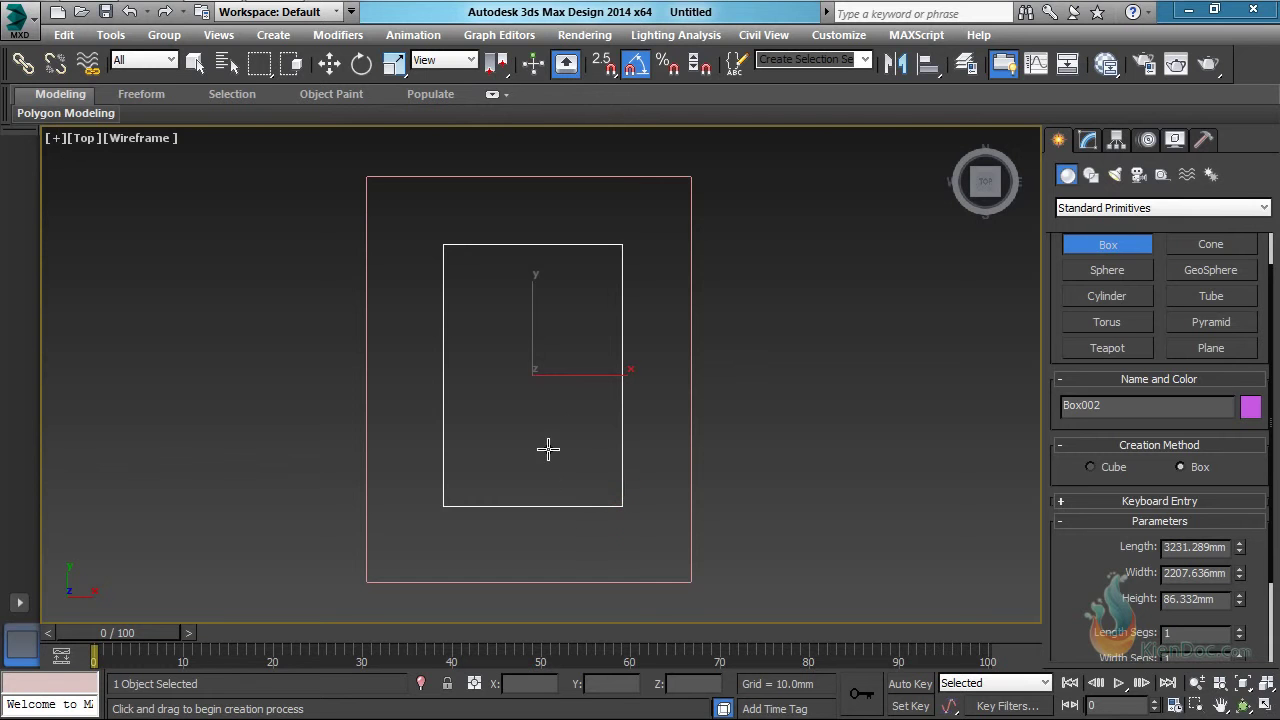
right_click(584, 412)
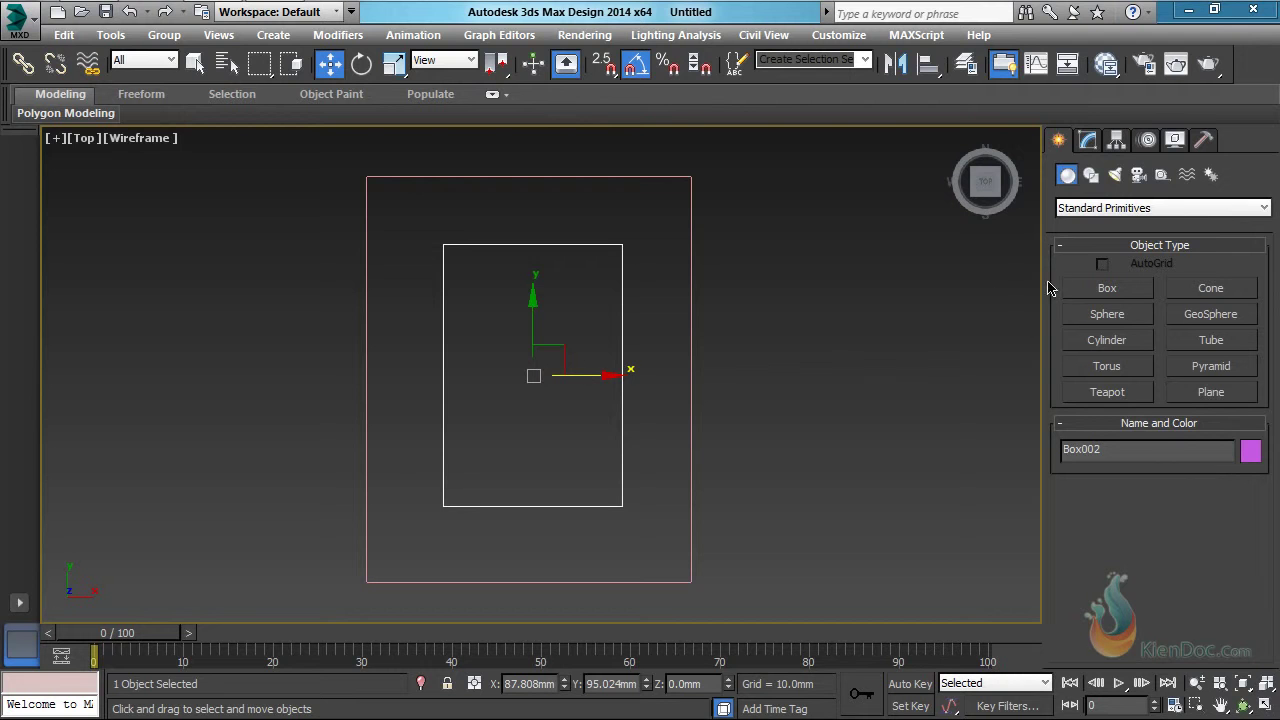
Set the inner box's length to 3000 mm and its width to 2000 mm
left_click(1088, 140)
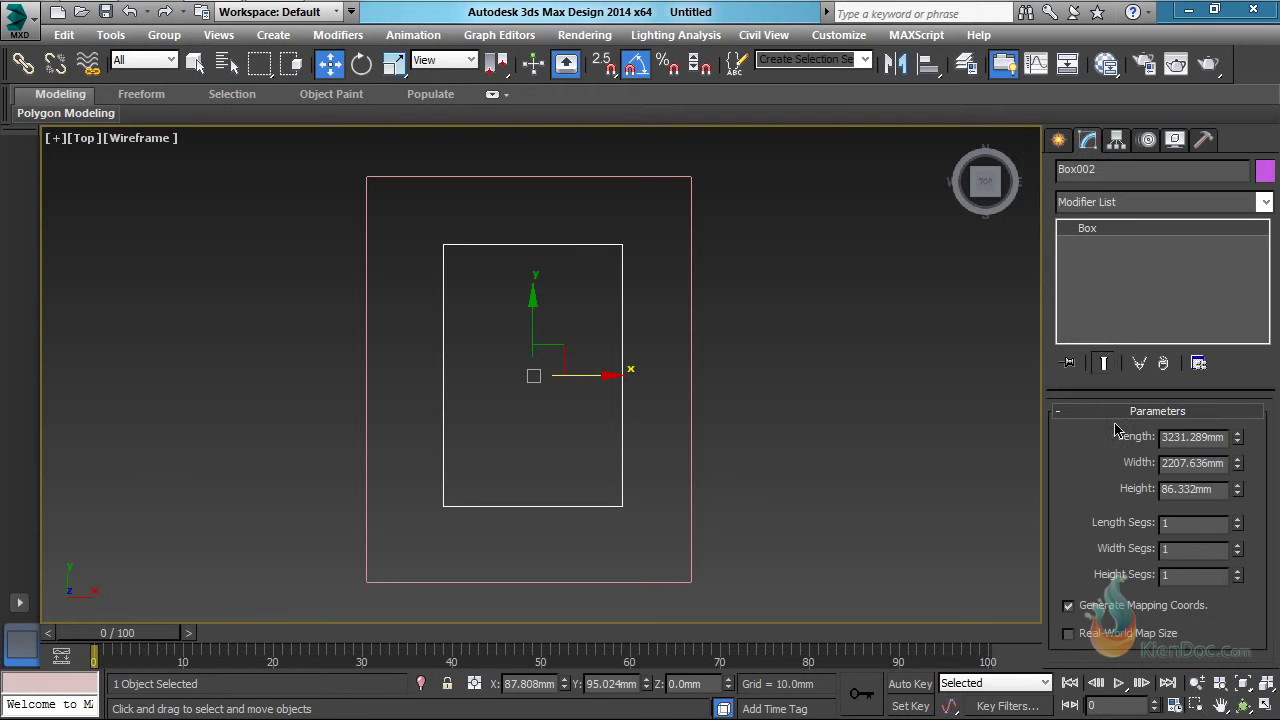
double_click(1213, 441)
type("3000")
double_click(1190, 466)
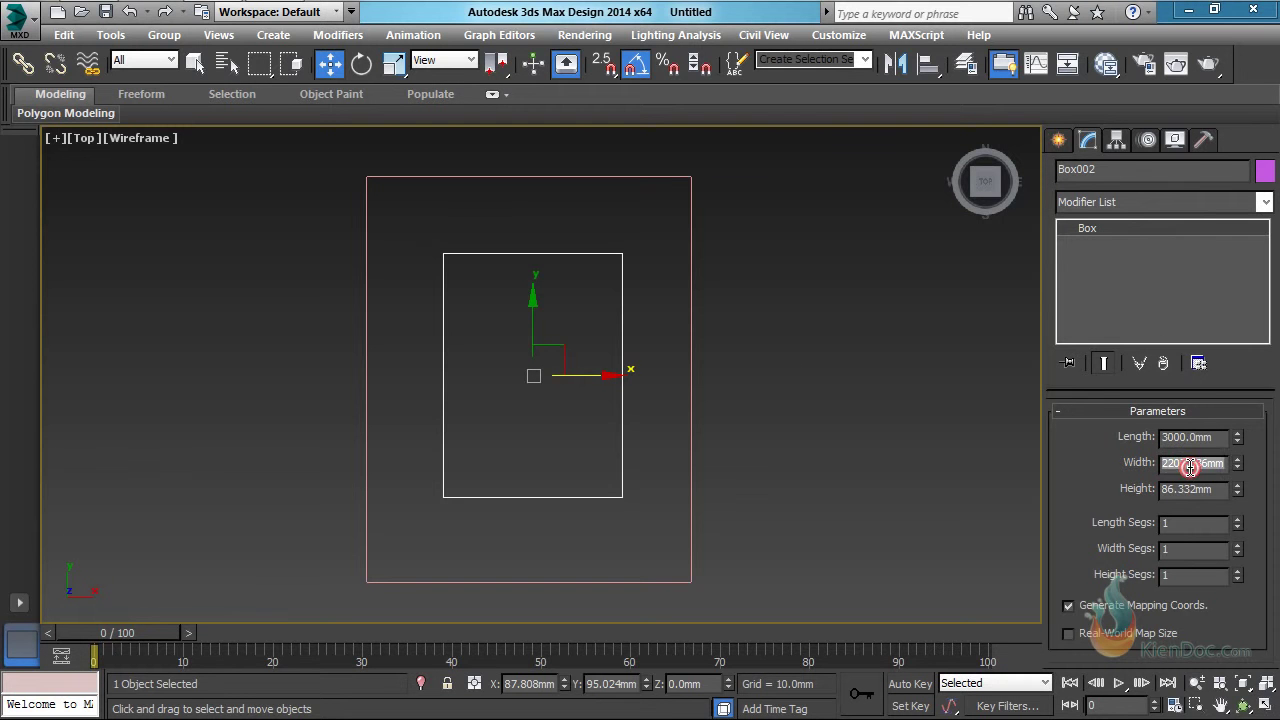
type("2000")
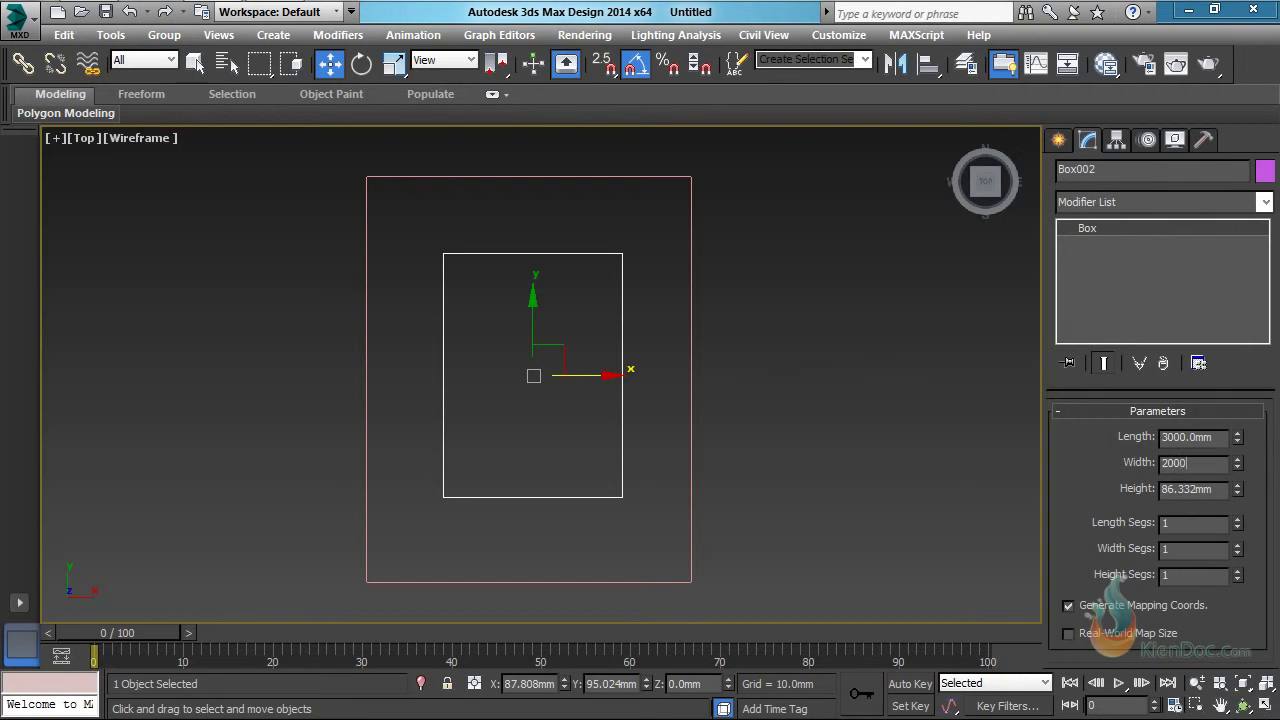
key("Return")
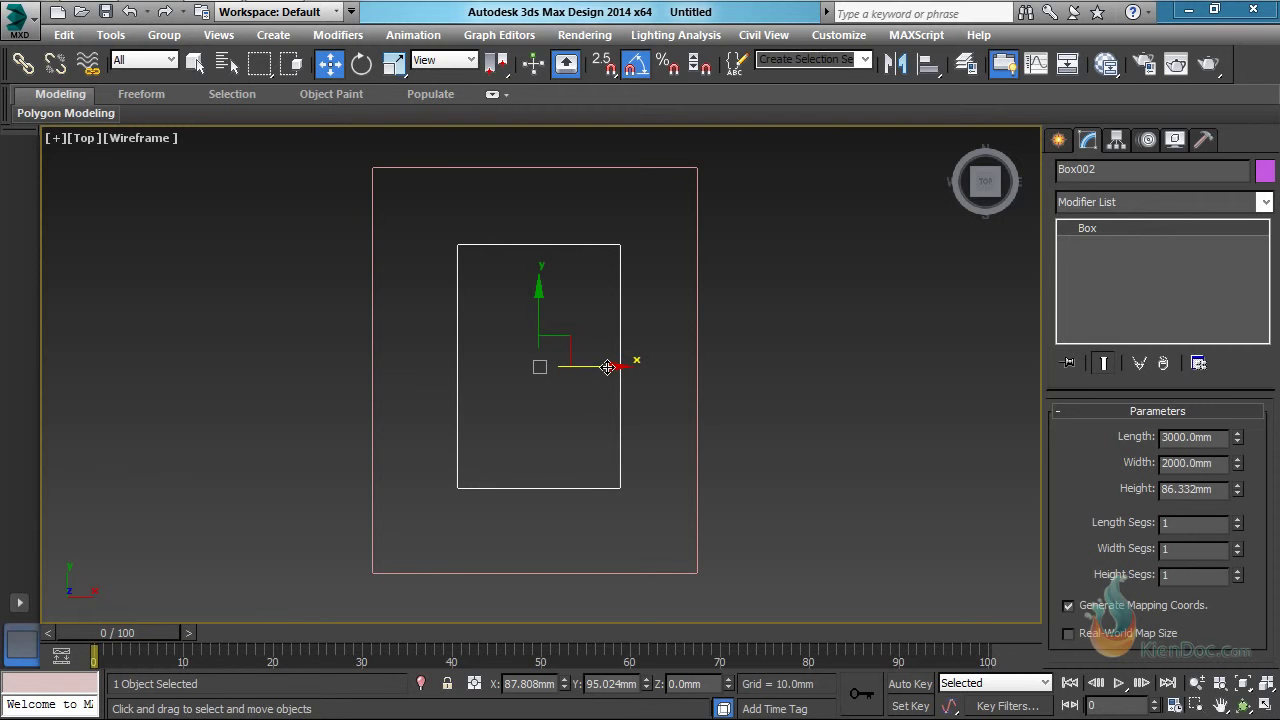
Align the inner box's pivot point to the center of the larger box in X and Y position only
left_click_drag(607, 367, 605, 367)
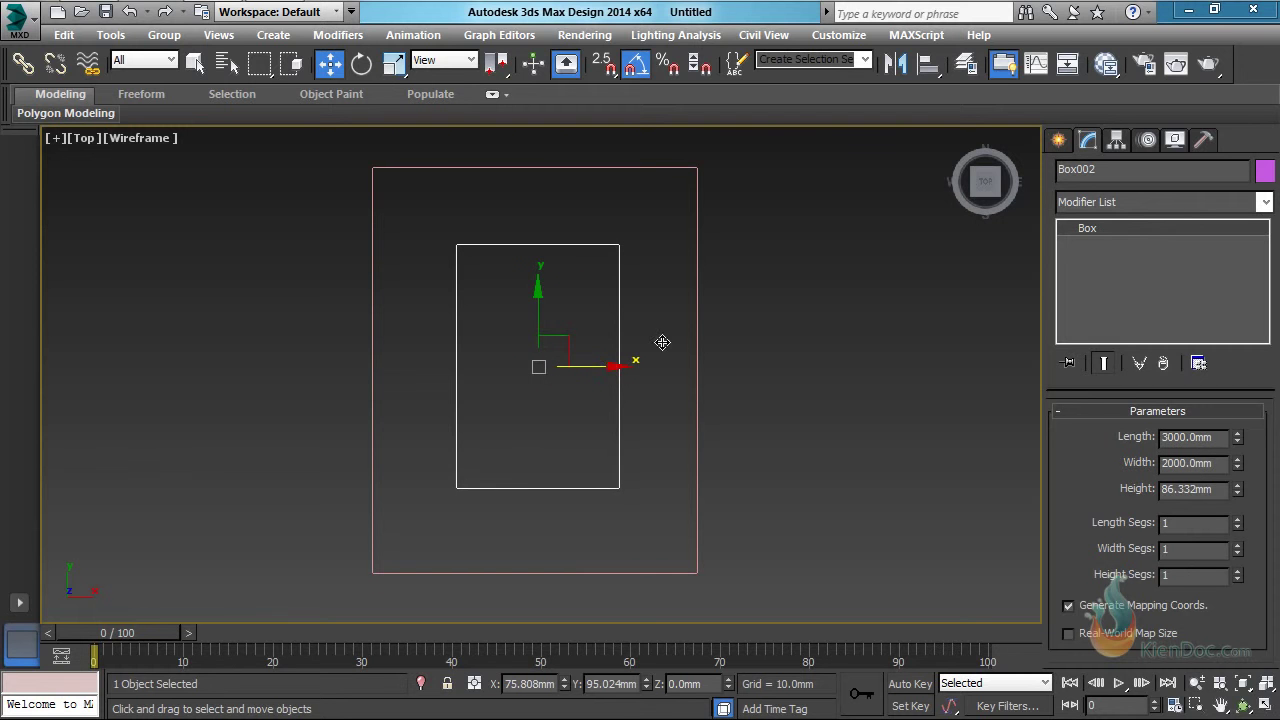
left_click(928, 63)
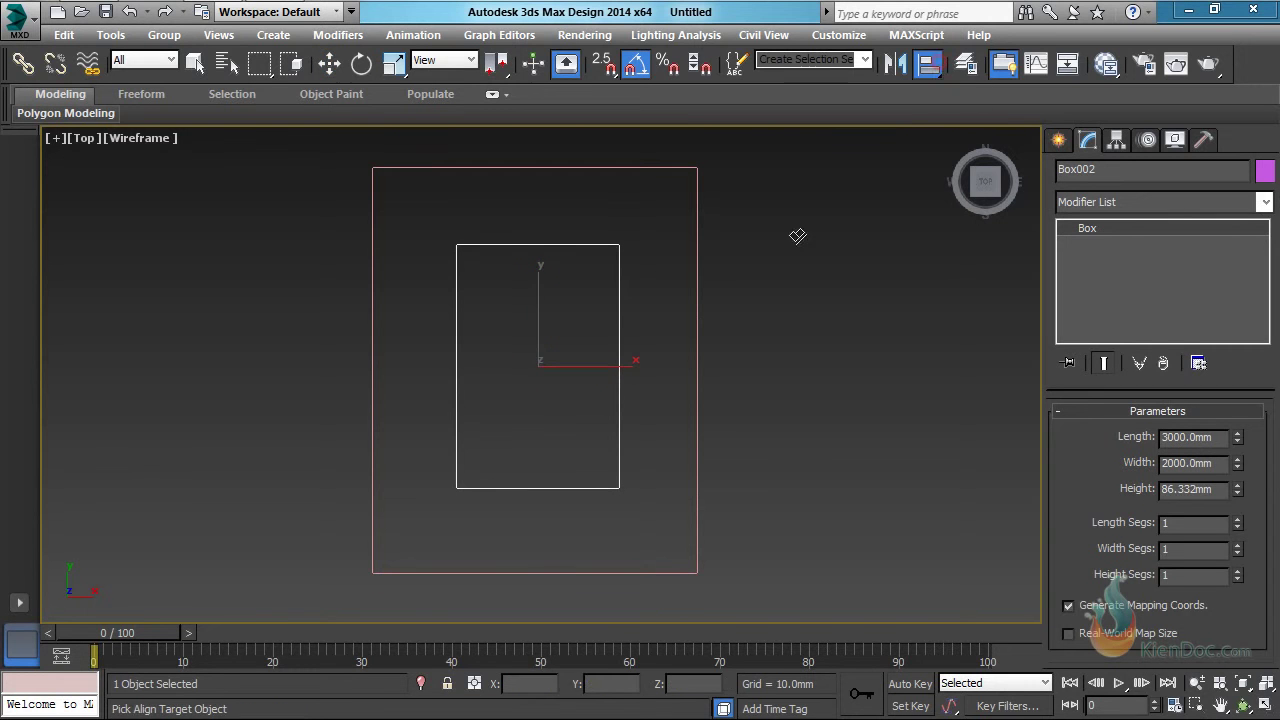
left_click(698, 216)
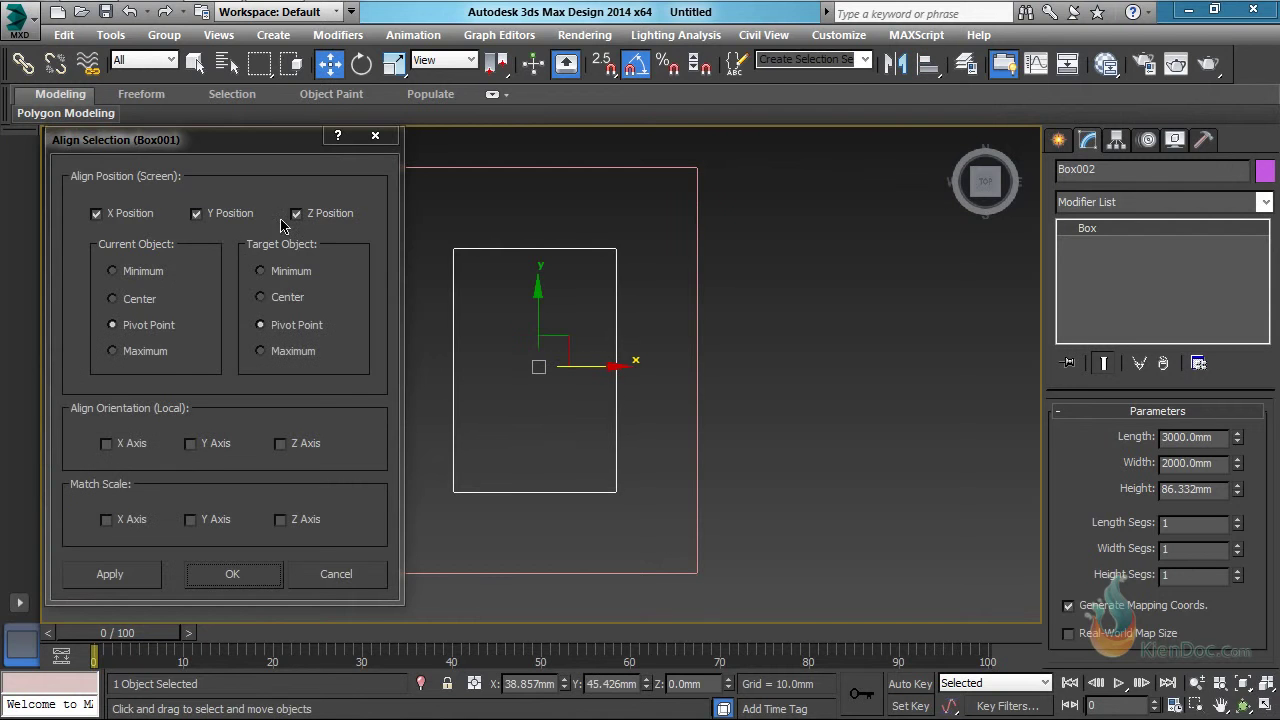
left_click(325, 214)
left_click(260, 298)
left_click(244, 577)
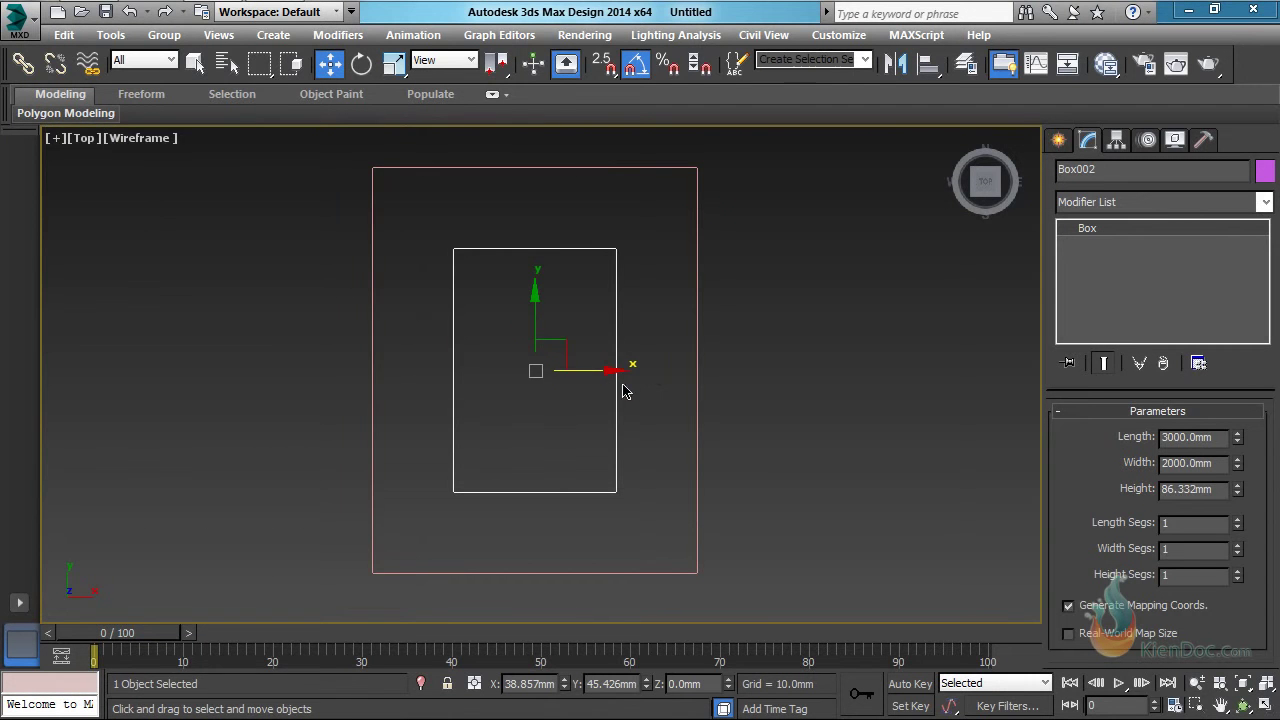
Restore the shaded display and select the larger box
key("F3")
mouse_move(566, 437)
middle_mouse_down("alt")
mouse_move(526, 443)
mouse_move(606, 226)
mouse_move(603, 246)
middle_mouse_up("alt")
scroll(553, 296, "up", 5)
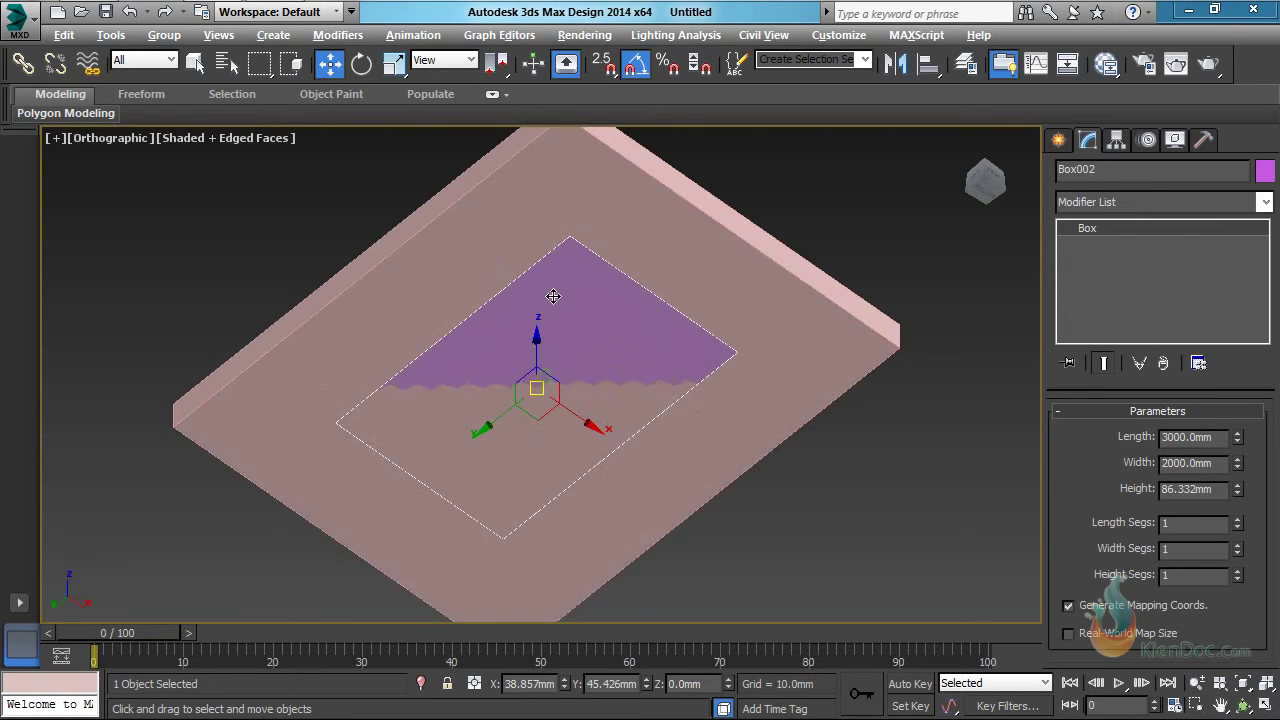
middle_click_drag(553, 296, 680, 320, "alt")
scroll(666, 309, "up", 4)
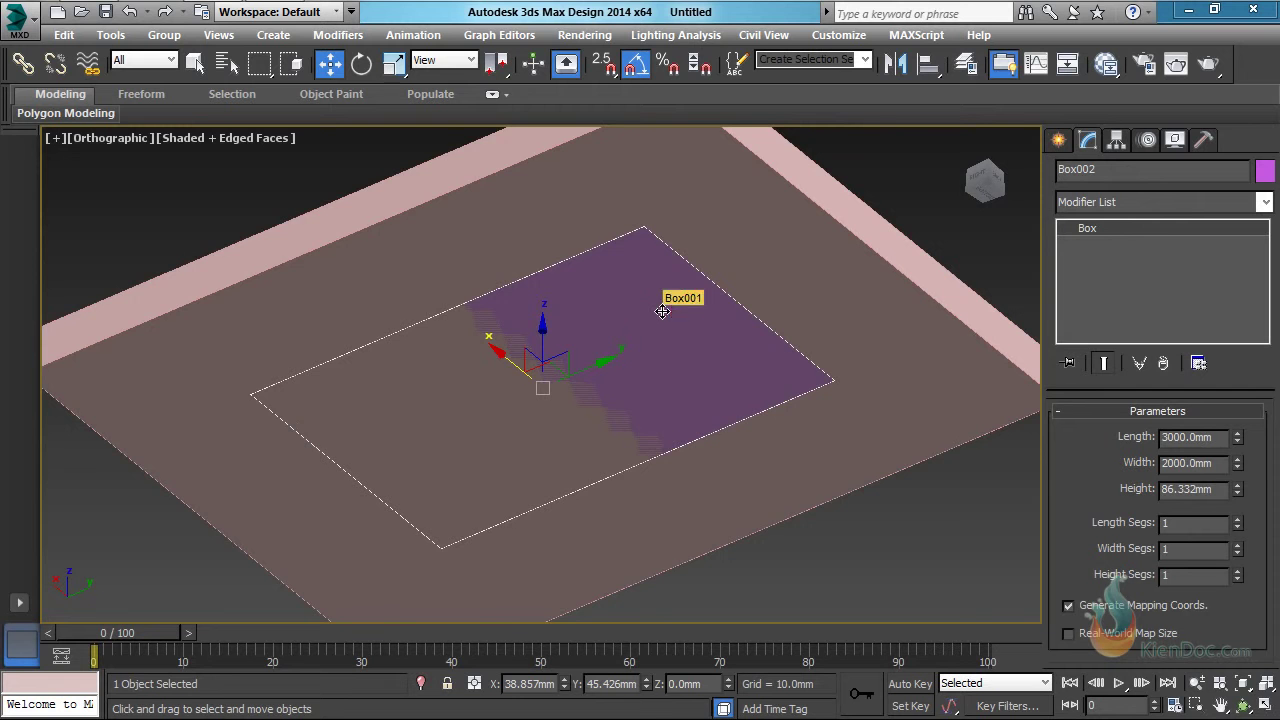
left_click(662, 312)
scroll(671, 331, "down", 5)
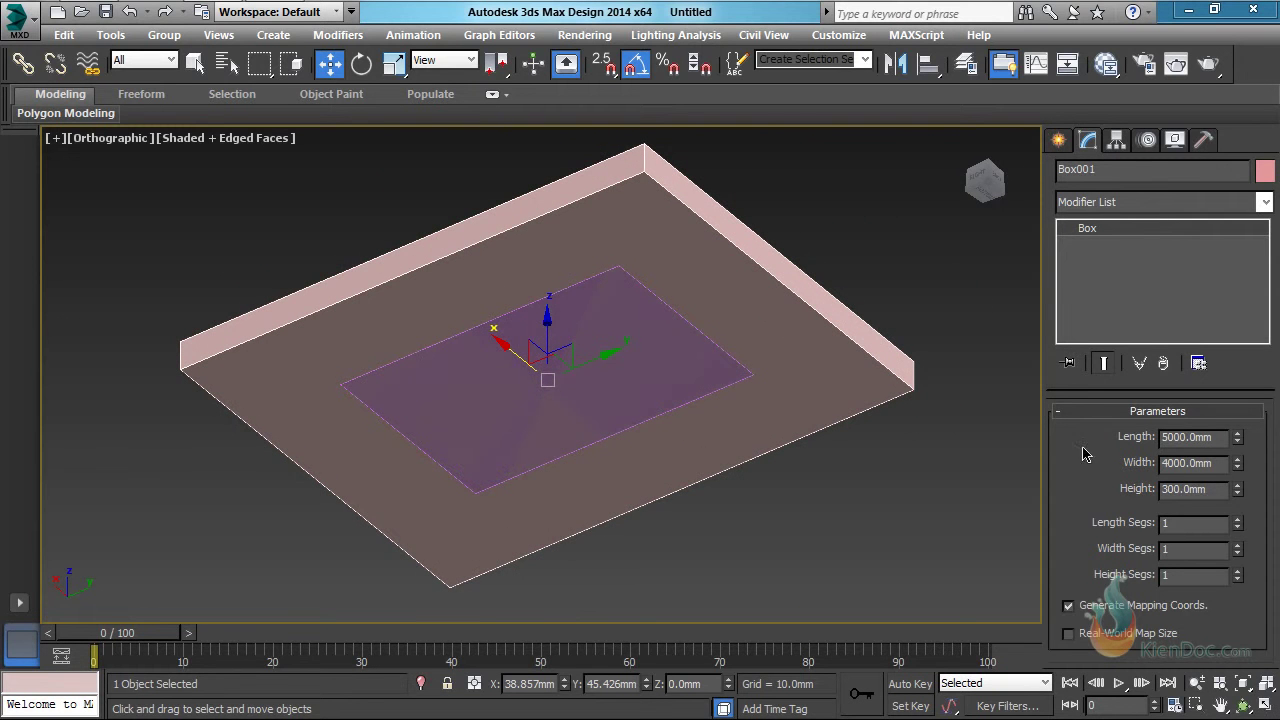
Subtract the inner box from the larger box using a Boolean compound object with the Subtraction (A-B) operation
left_click(1058, 143)
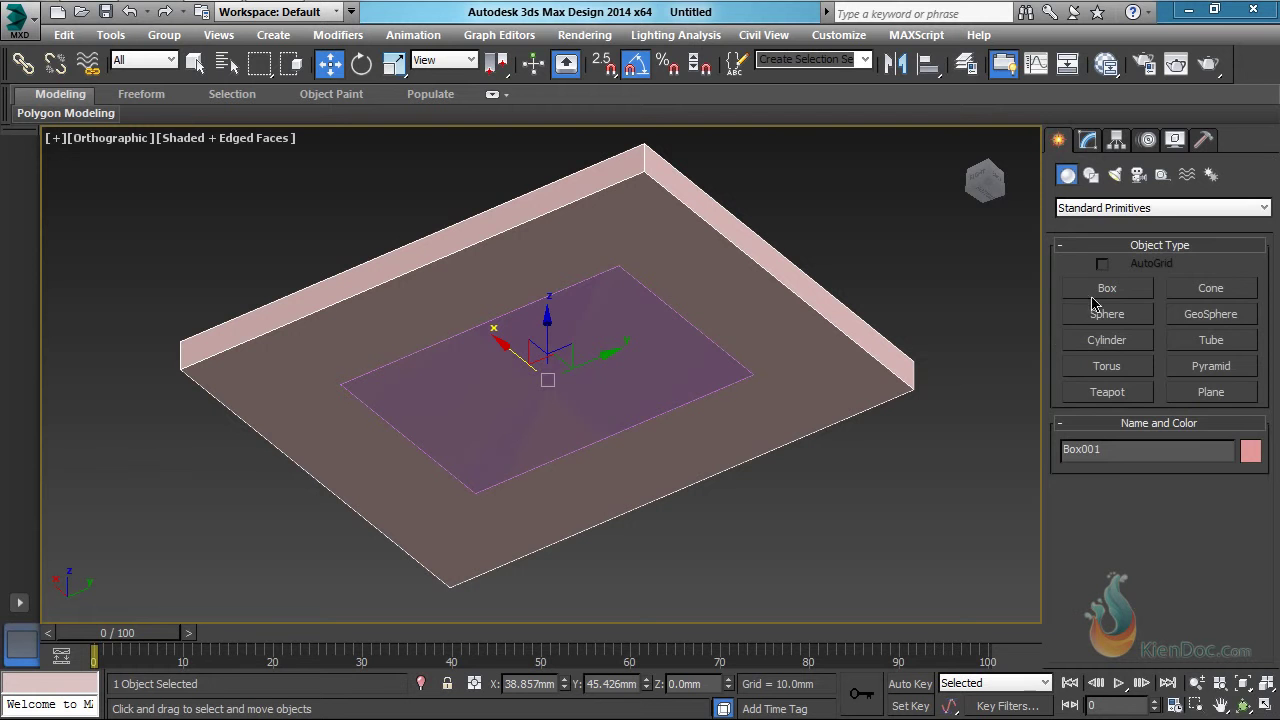
left_click(1102, 207)
left_click(1100, 253)
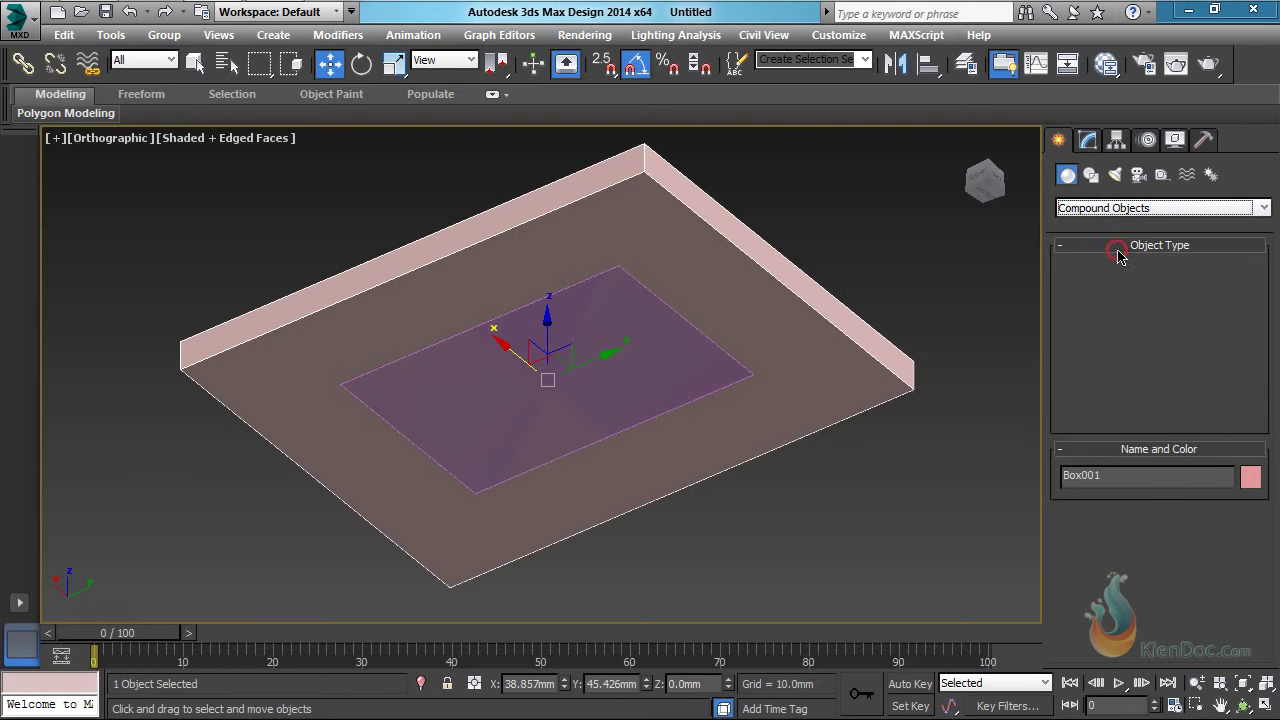
left_click(1107, 366)
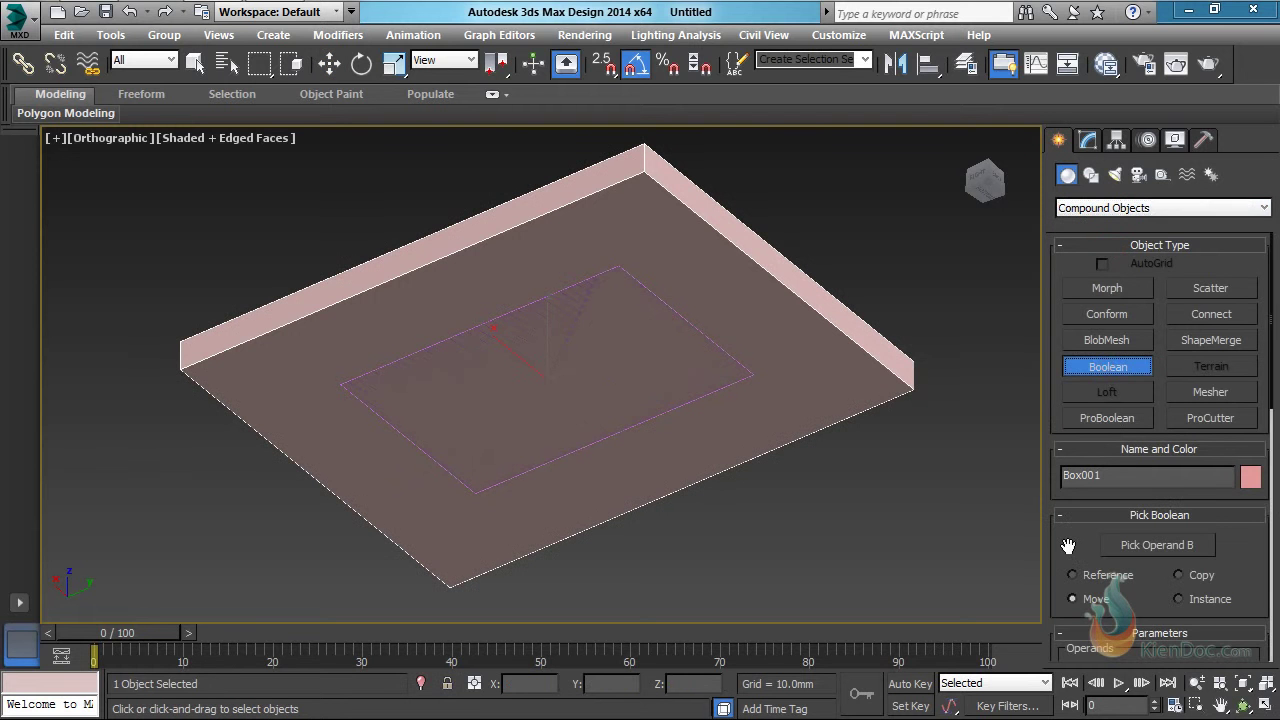
left_click_drag(1067, 546, 1059, 252)
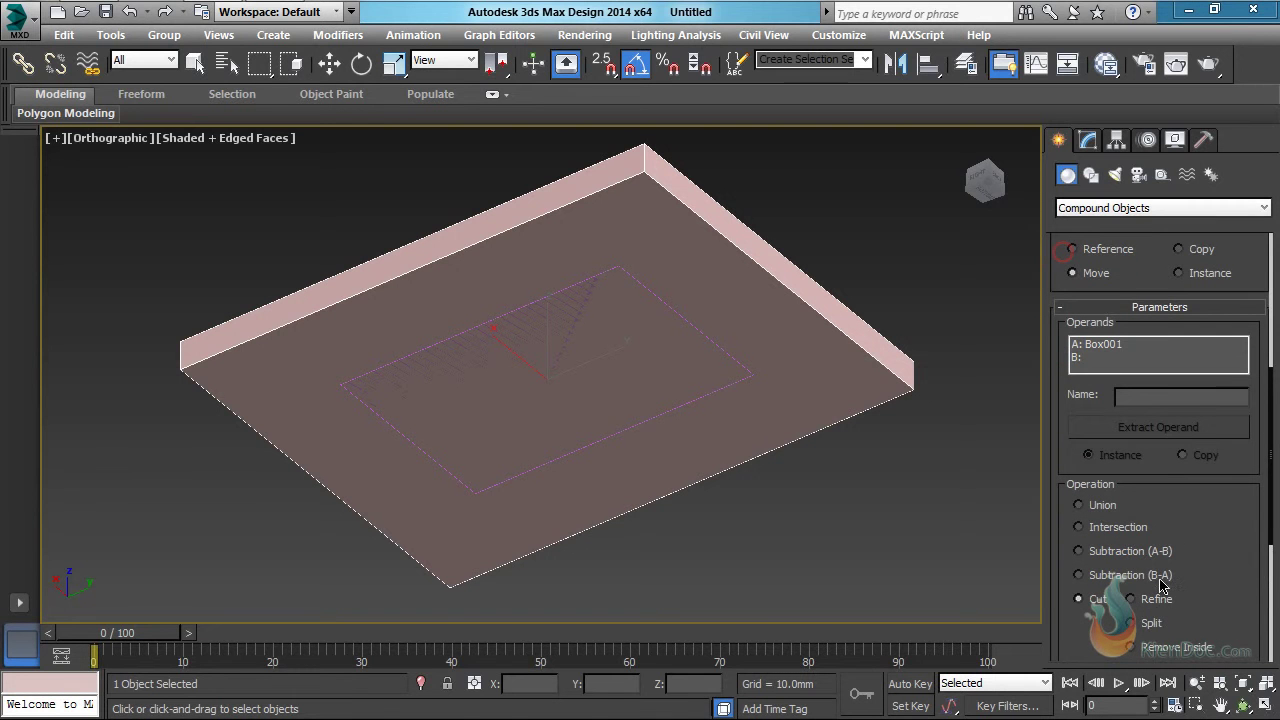
left_click(1110, 551)
left_click_drag(1151, 267, 1152, 510)
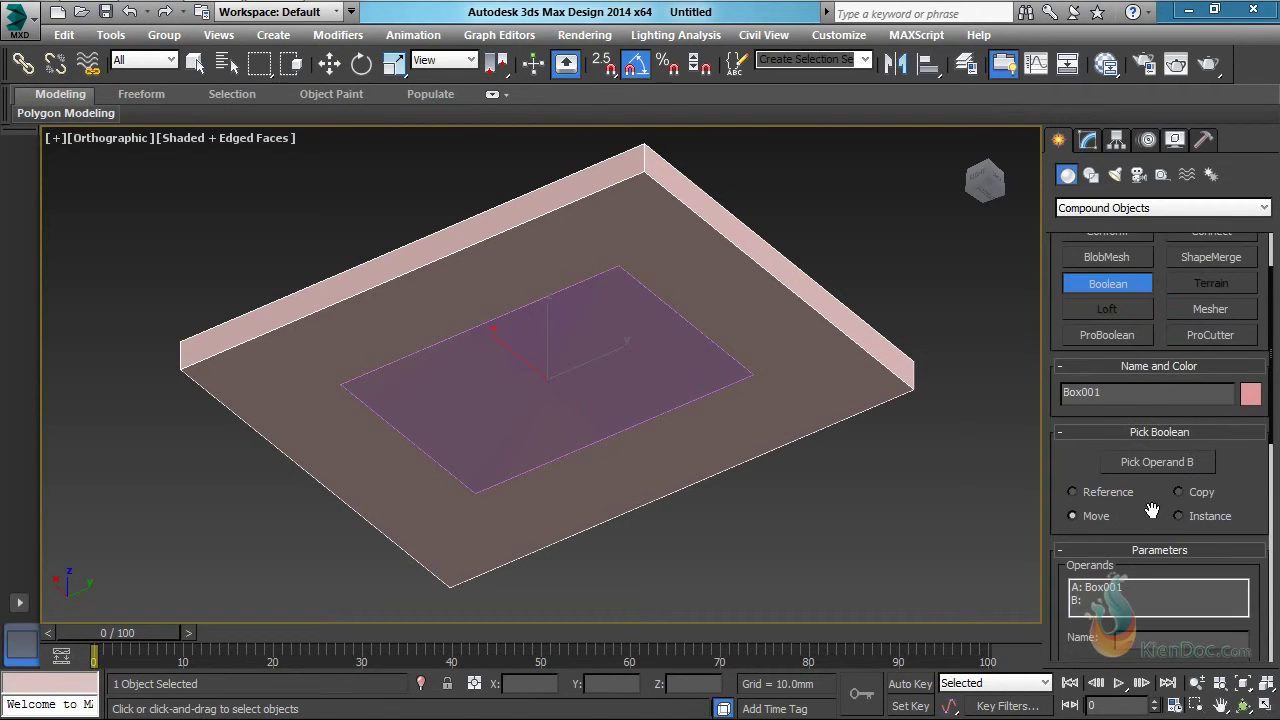
left_click(1158, 462)
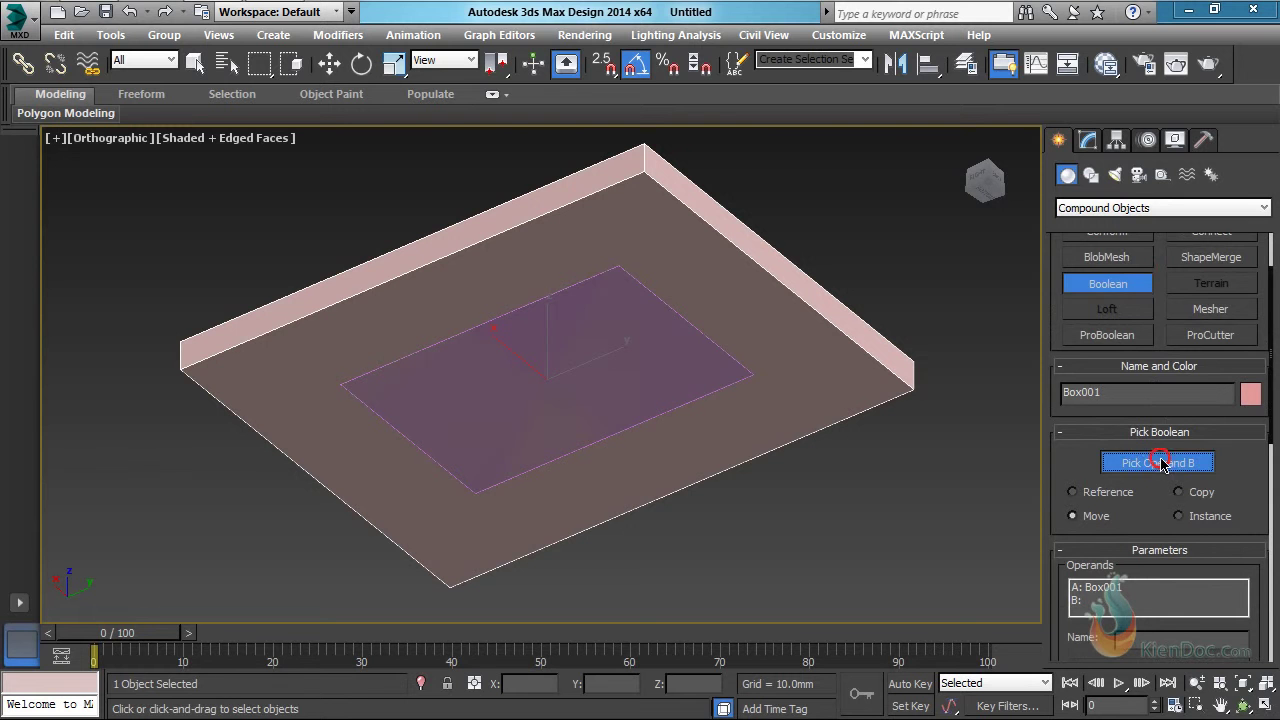
left_click(656, 349)
Examine the edges and corners of the rectangular recess in the slab from several angles
middle_click_drag(690, 349, 792, 387)
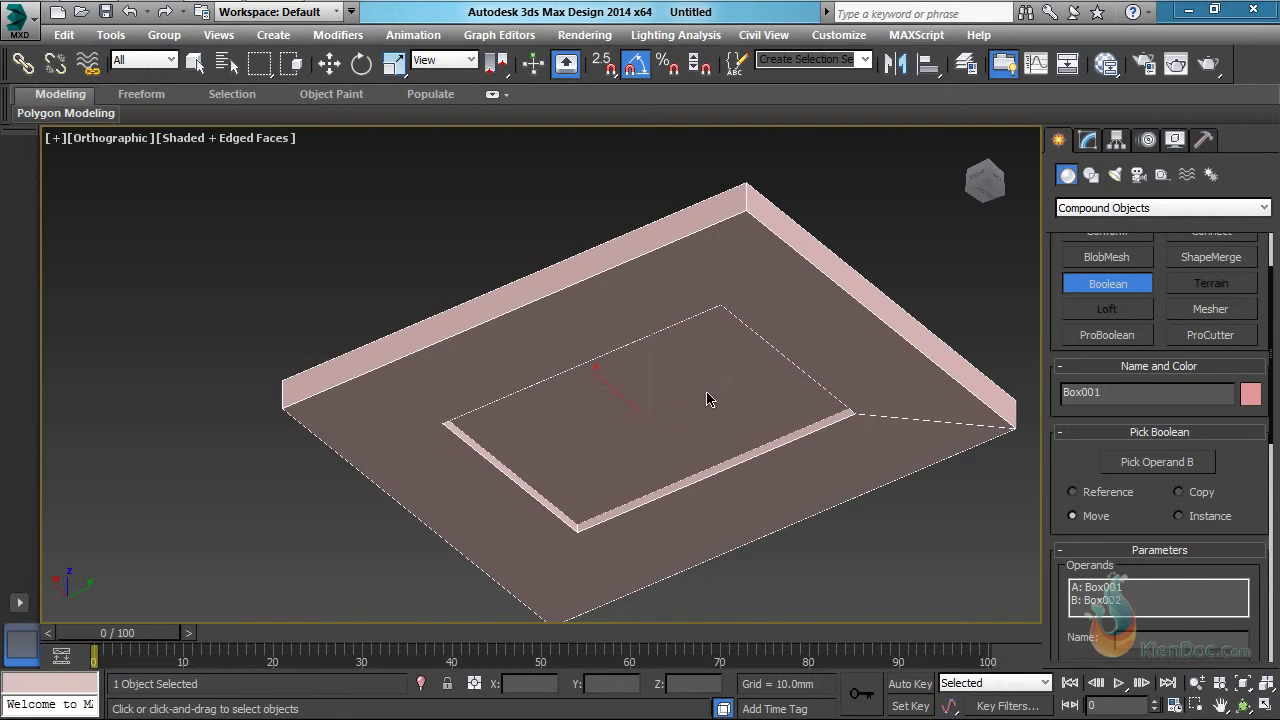
middle_click_drag(707, 399, 603, 426, "alt")
scroll(512, 403, "up", 5)
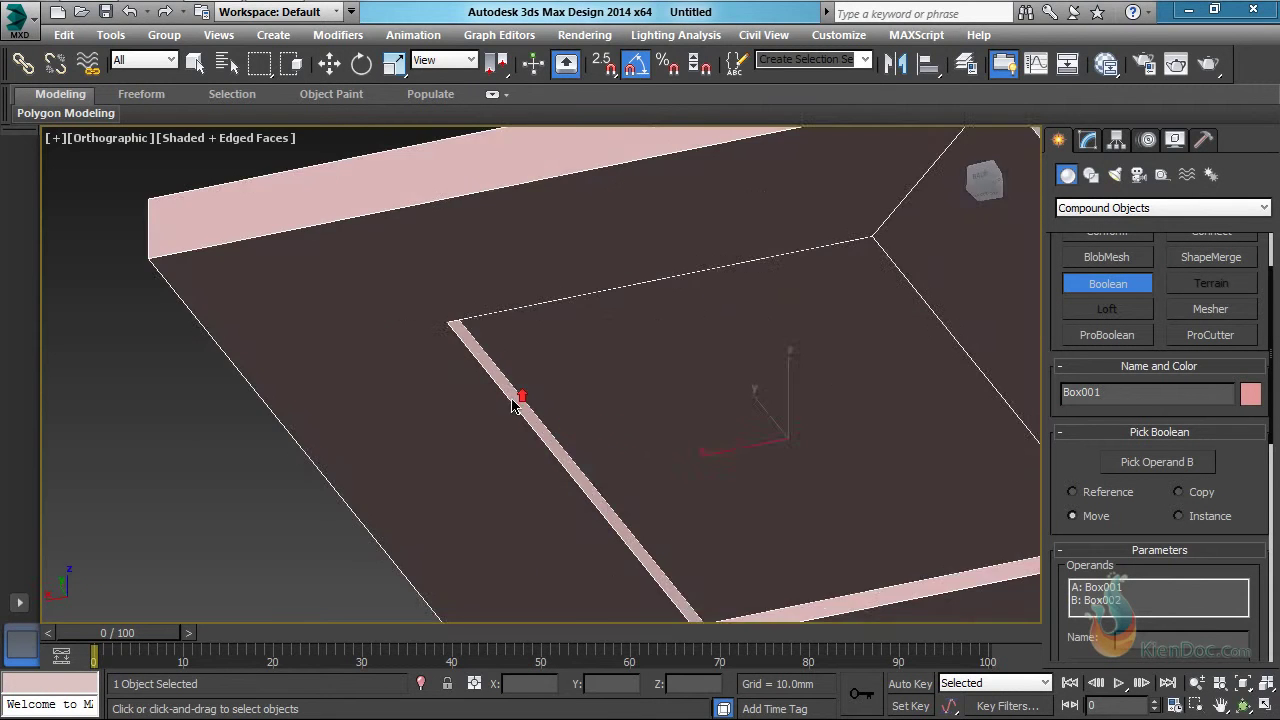
middle_click_drag(512, 403, 612, 381, "alt")
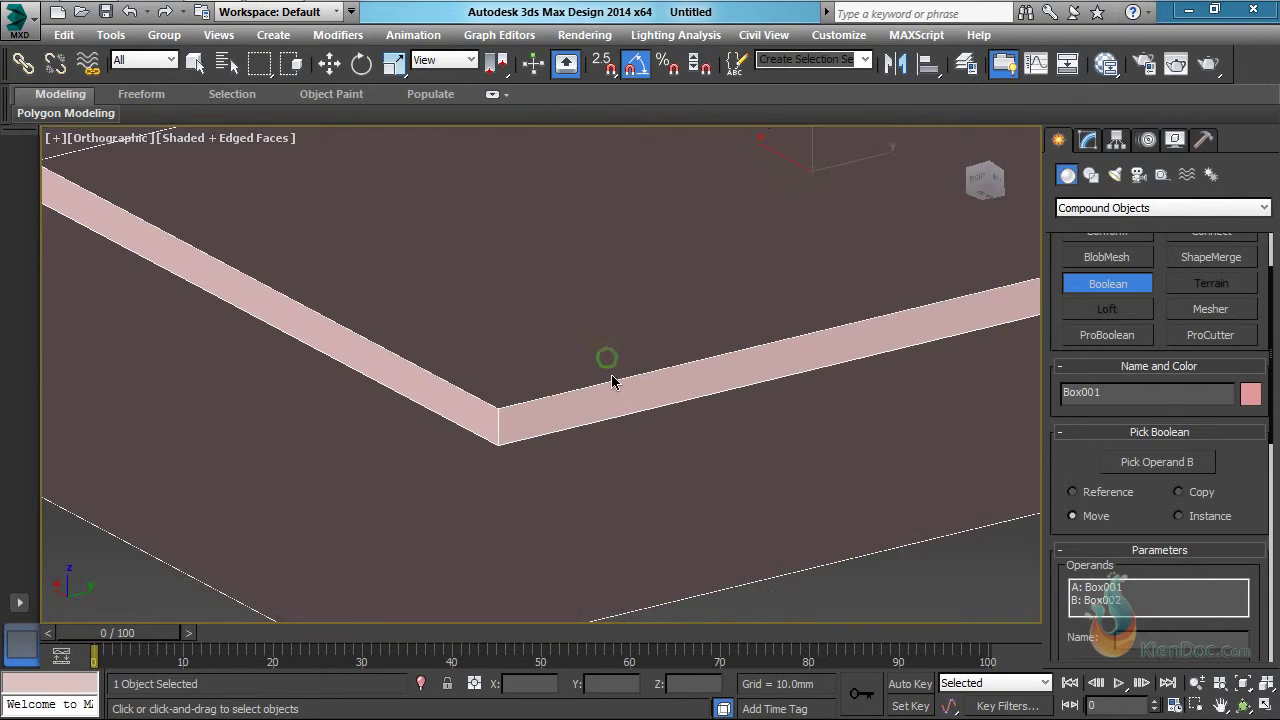
scroll(560, 422, "down", 5)
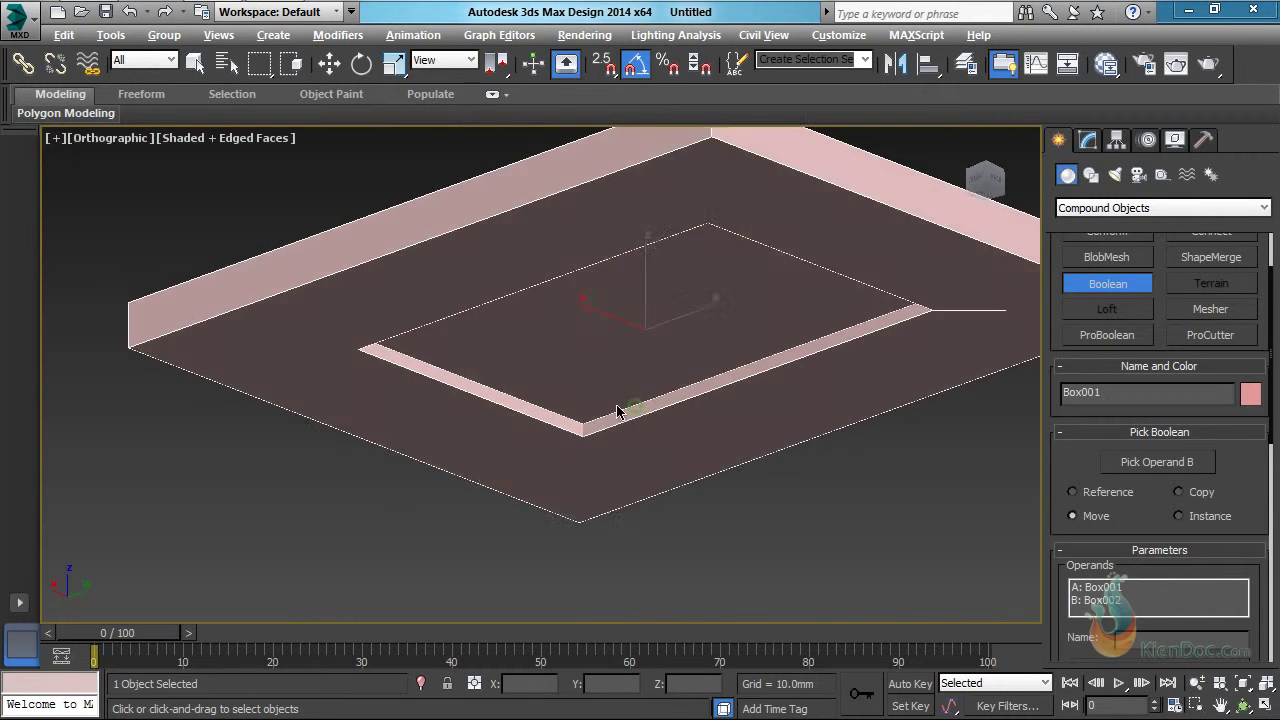
scroll(610, 408, "up", 2)
scroll(601, 330, "up", 3)
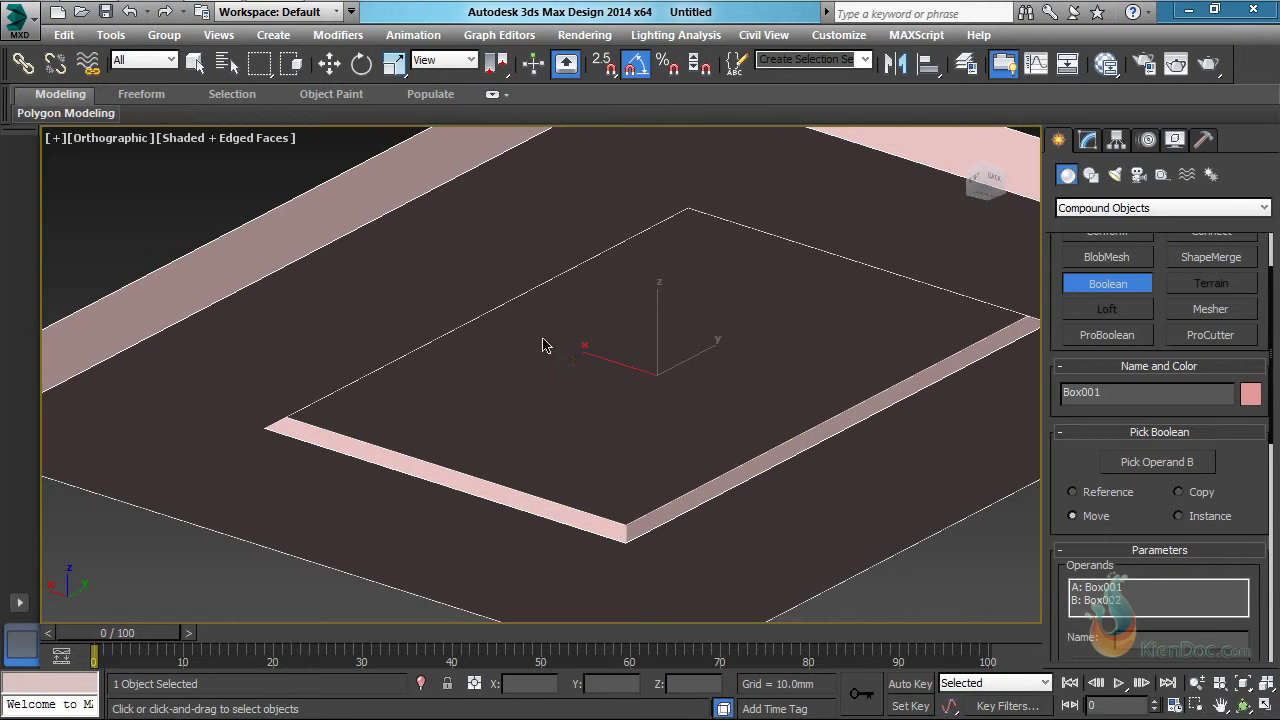
scroll(671, 349, "down", 3)
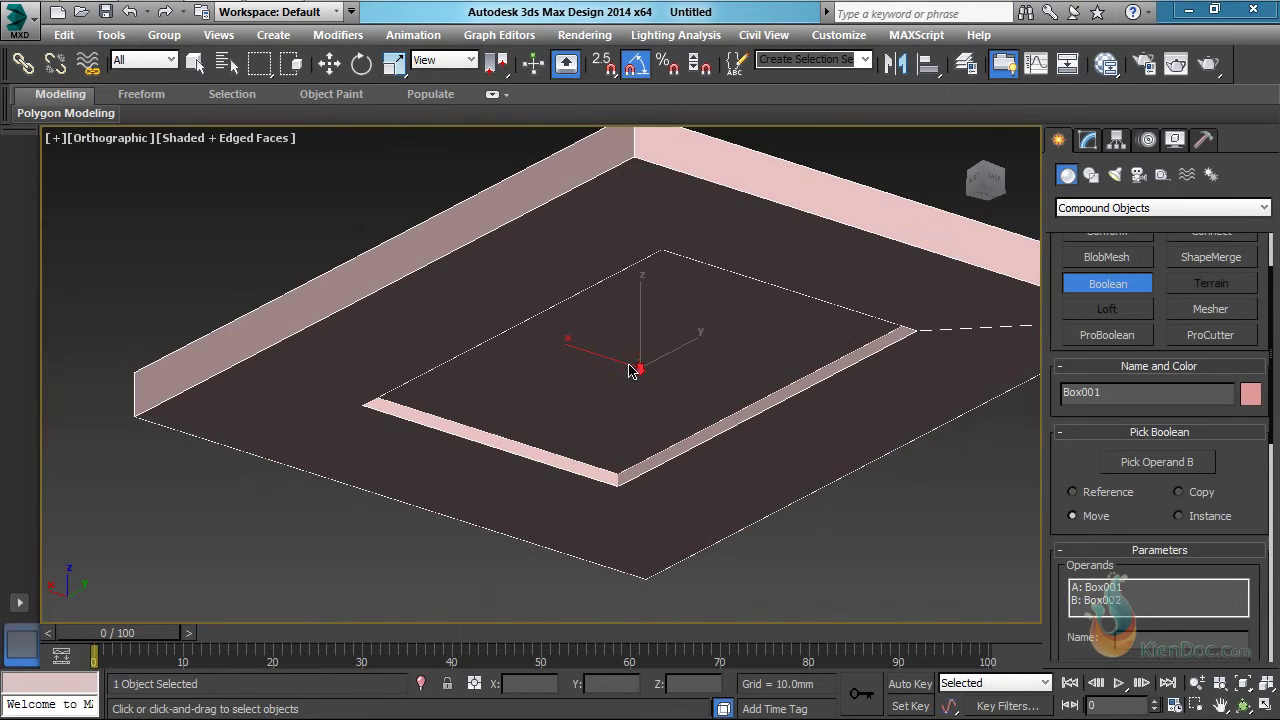
In a wireframe top view, create a cylinder about 554 mm in radius and 62 mm high at the recess's center
key("t")
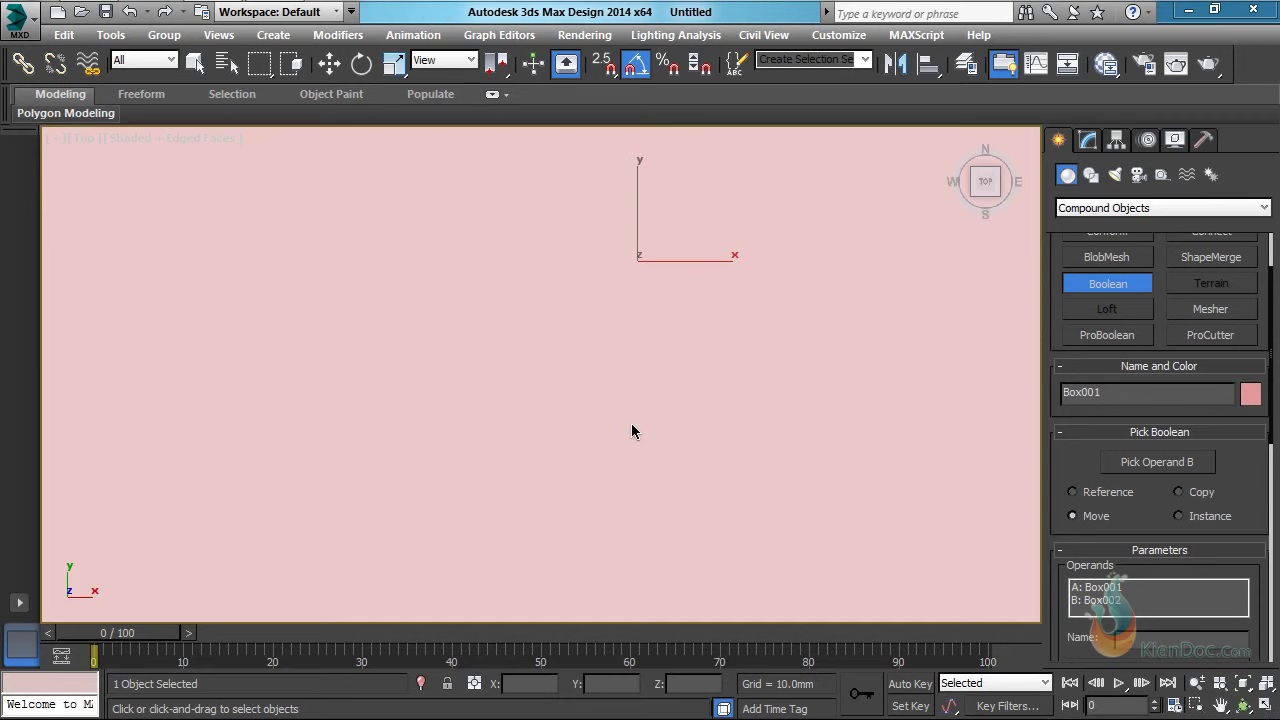
key("z")
key("F3")
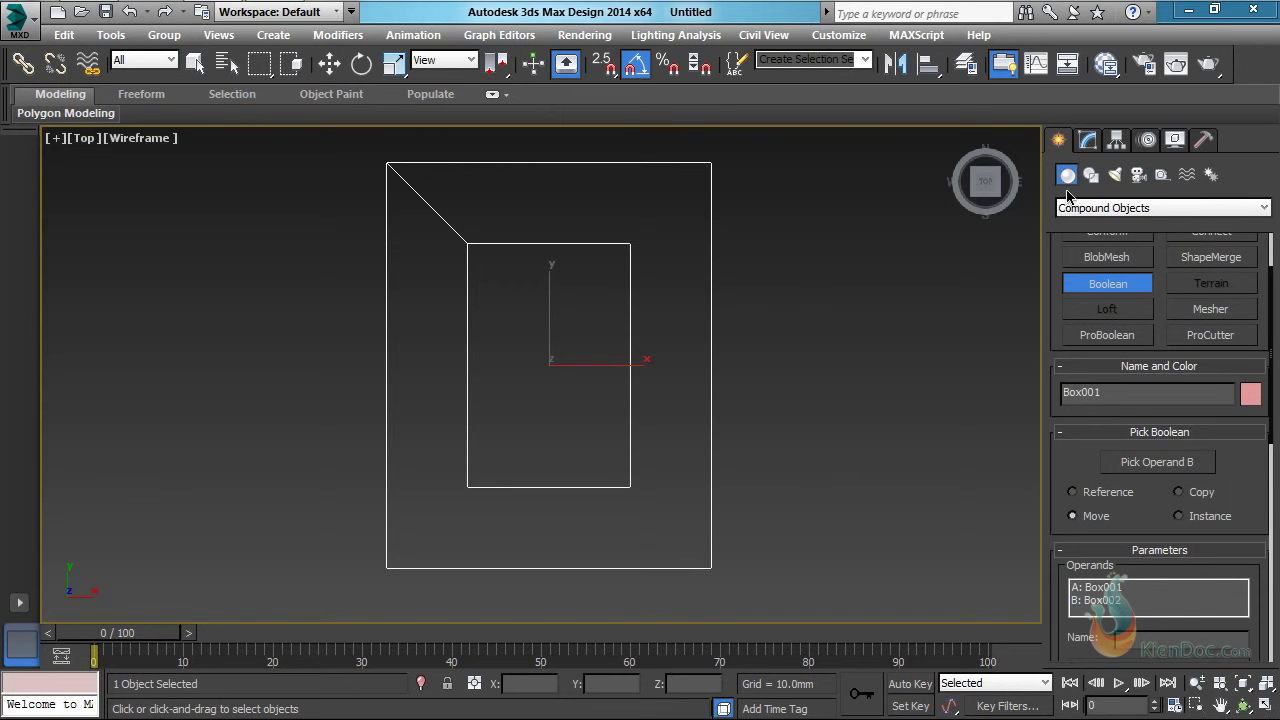
left_click(1077, 210)
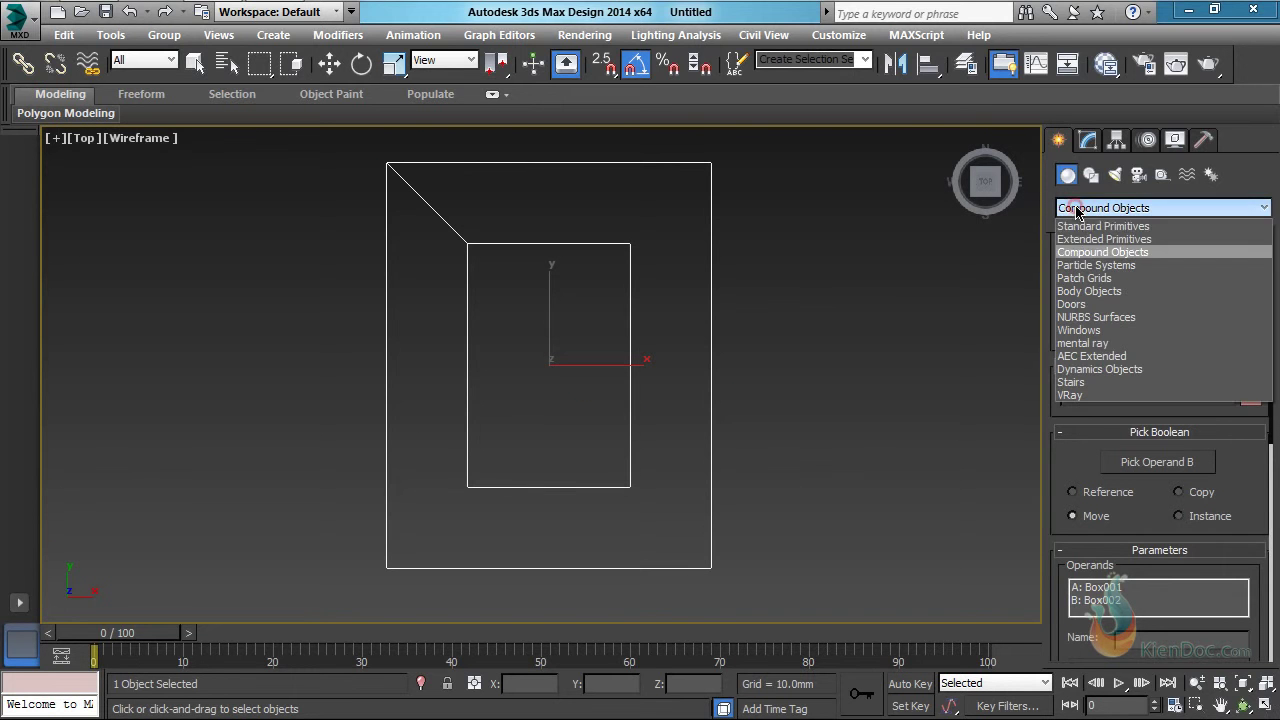
left_click(1090, 221)
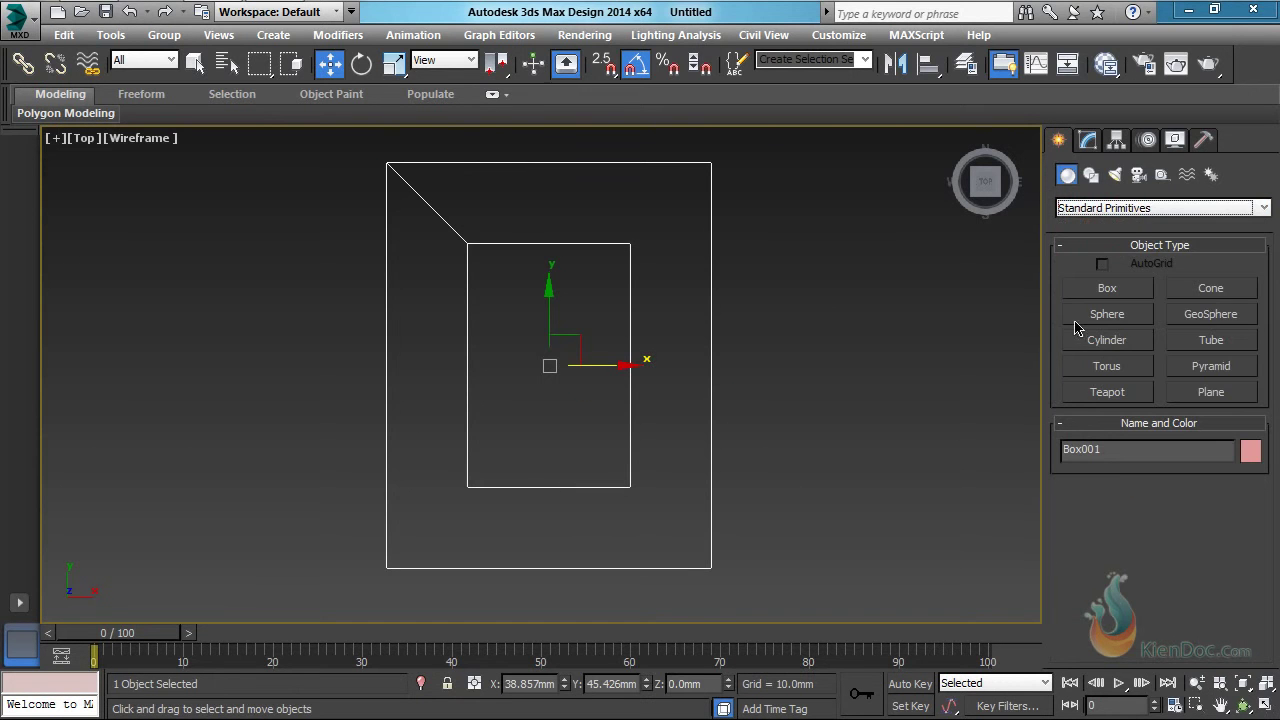
left_click(1108, 342)
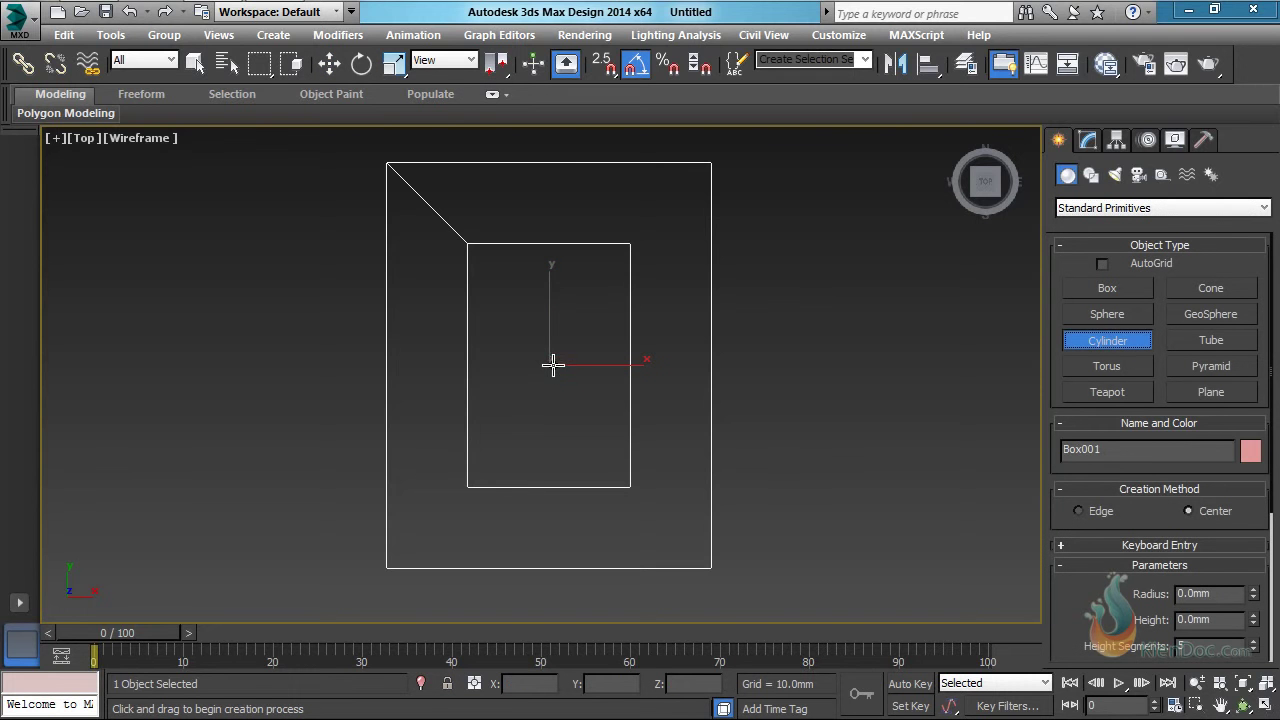
left_click_drag(550, 364, 566, 318)
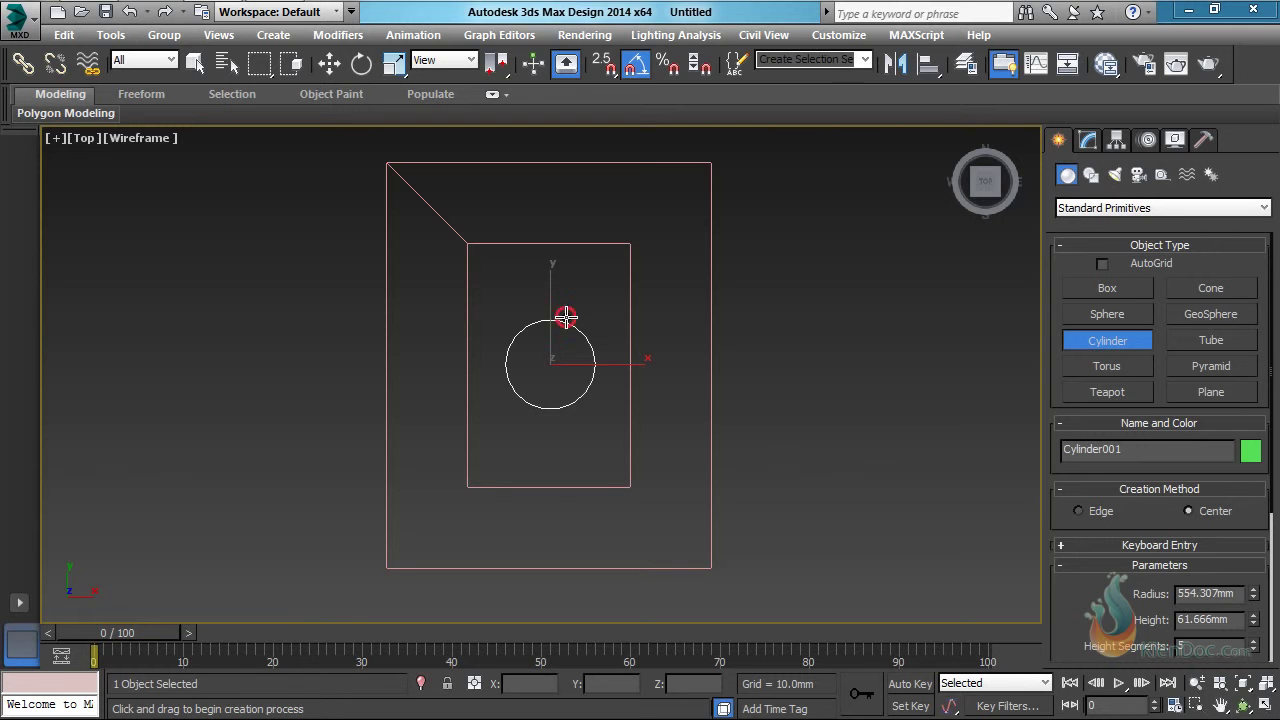
Set the cylinder's radius to 550 mm and its height to 30 mm
double_click(1220, 593)
type("550")
double_click(1212, 620)
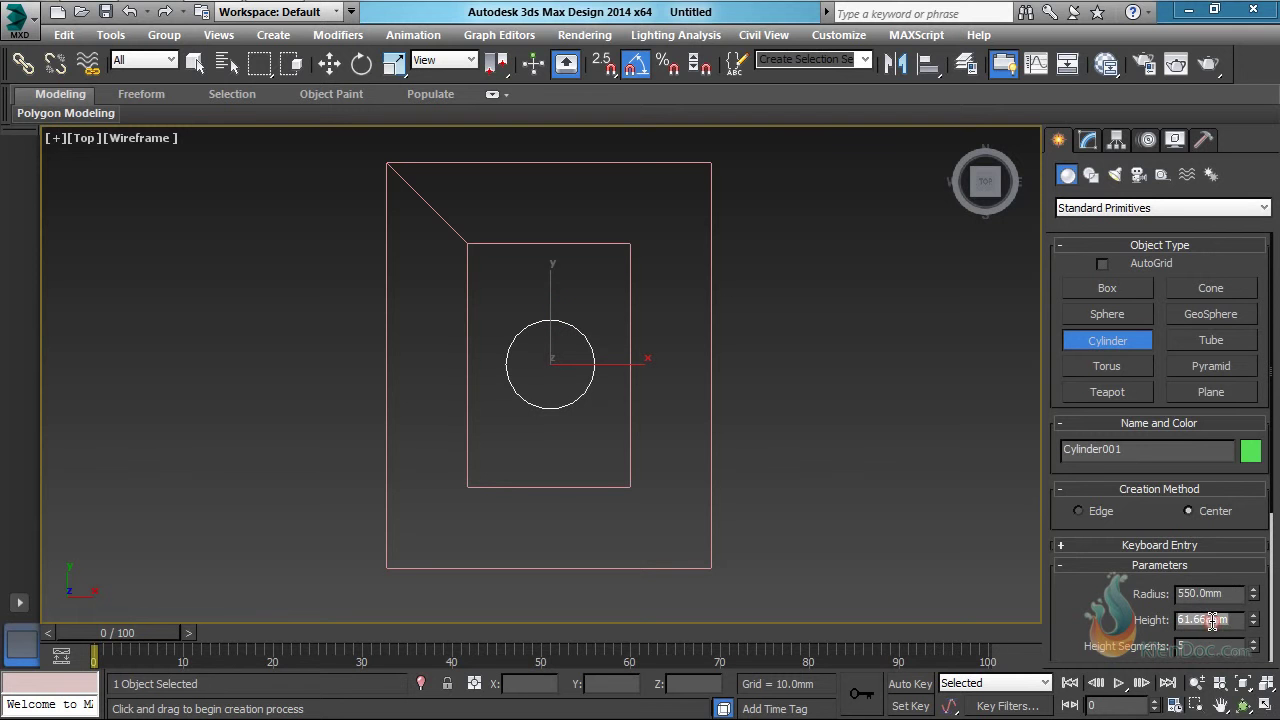
type("30")
key("Return")
In the shaded display, reduce the cylinder's height segments to one and increase its number of sides for a smoother outline
mouse_move(522, 438)
middle_mouse_down()
mouse_move(554, 403)
mouse_move(569, 411)
mouse_move(613, 178)
middle_mouse_up()
key("F3")
scroll(601, 321, "up", 6)
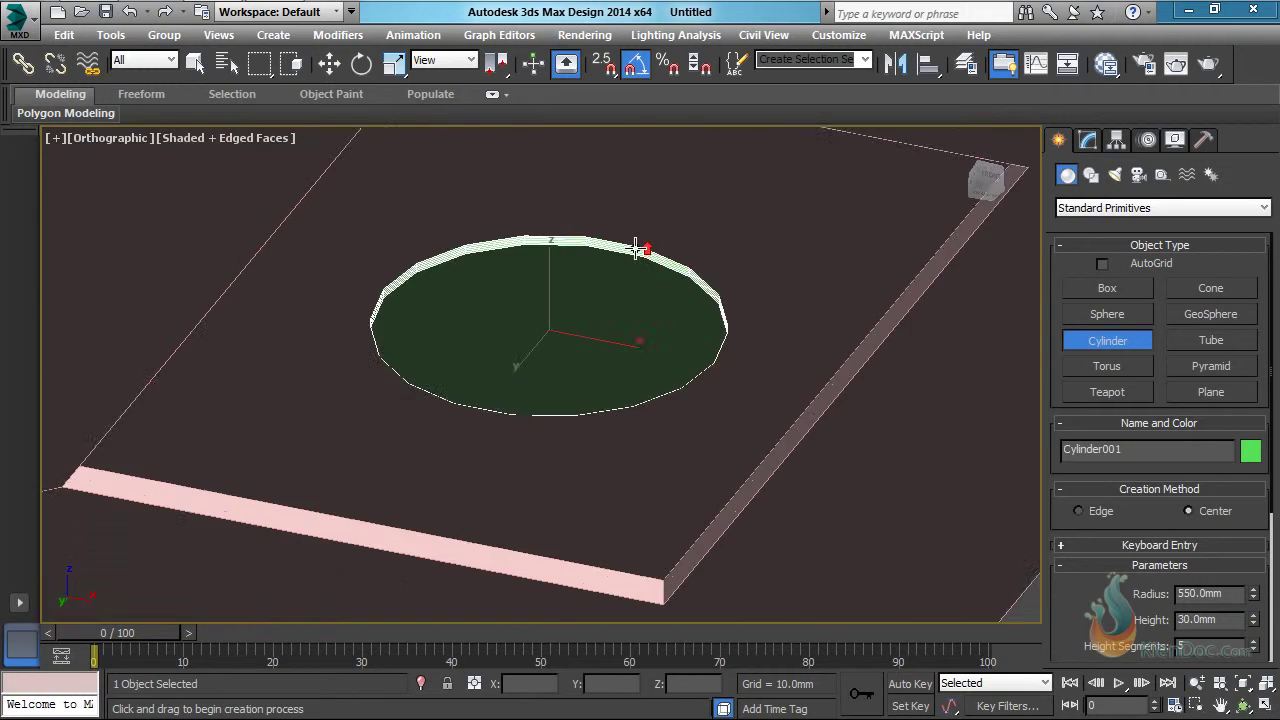
scroll(655, 289, "up", 3)
middle_click_drag(655, 289, 655, 327)
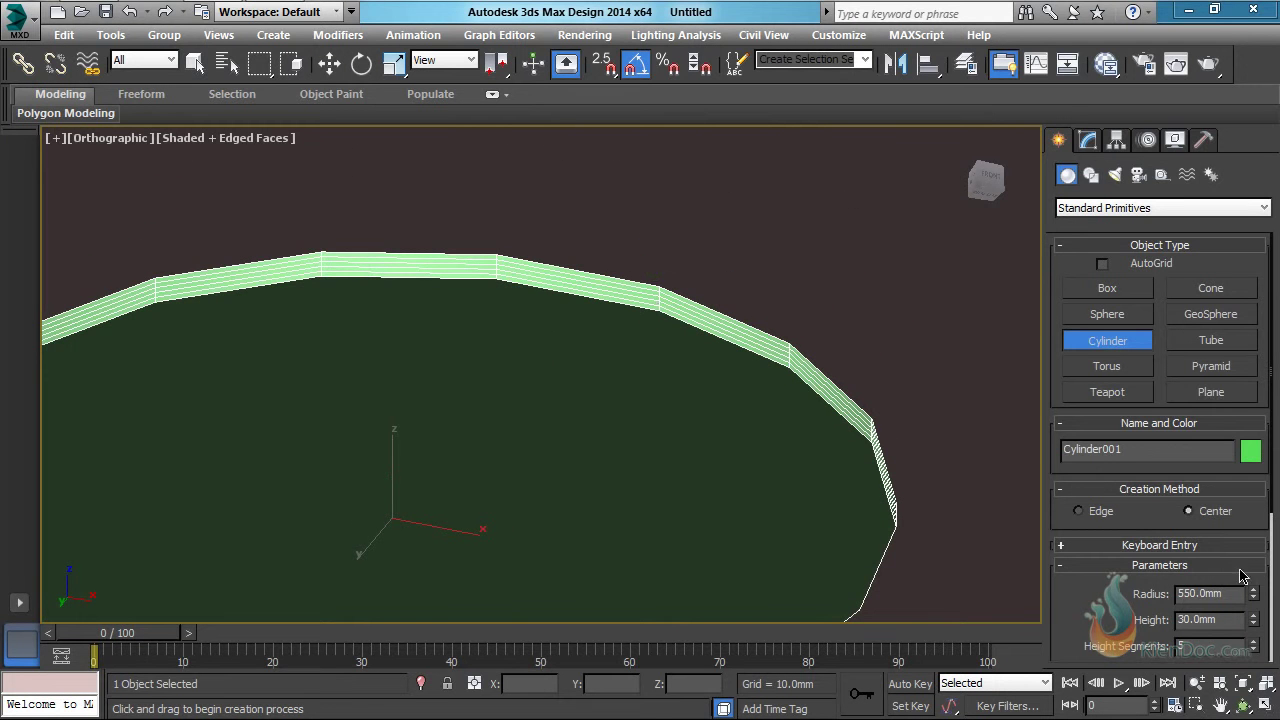
left_click_drag(1112, 609, 1188, 472)
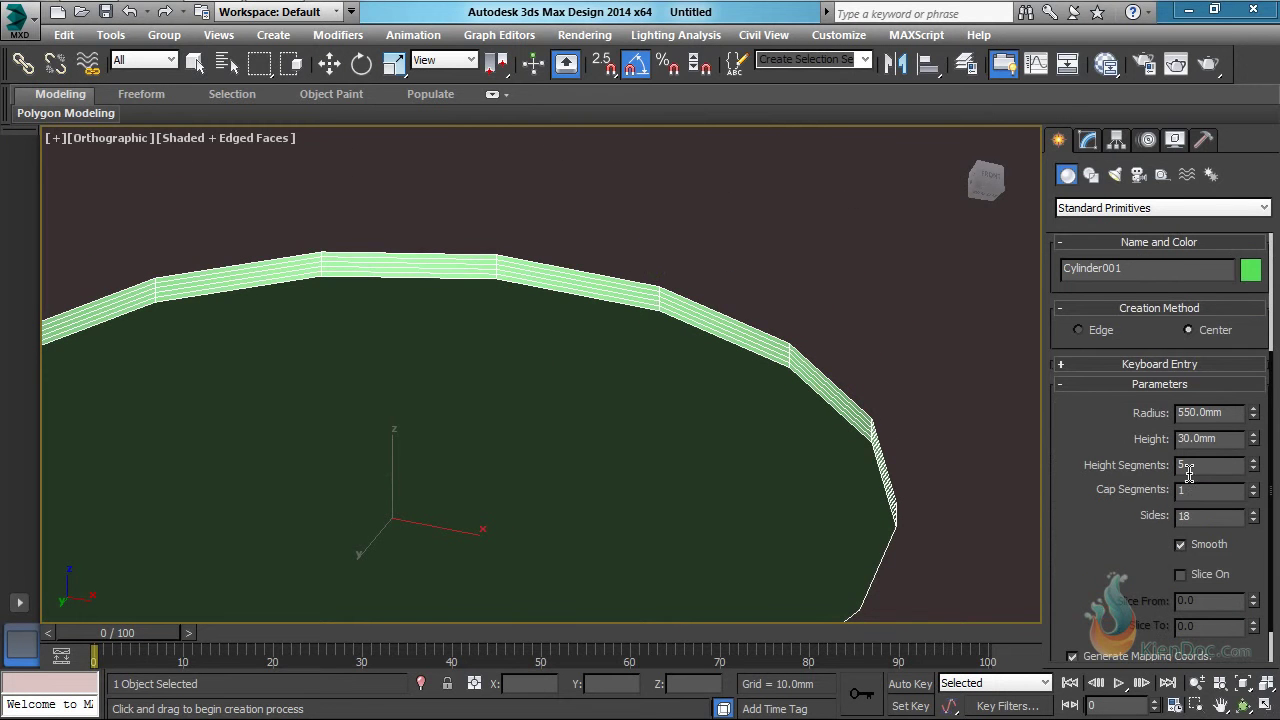
right_click(1255, 470)
left_click_drag(1257, 521, 1253, 425)
left_click_drag(1258, 518, 1257, 482)
Align the cylinder's center to the slab's center in X and Y position only
middle_click_drag(742, 410, 686, 334)
scroll(743, 368, "down", 5)
scroll(686, 334, "down", 3)
key("w")
middle_click_drag(680, 394, 671, 363)
middle_click_drag(723, 305, 679, 349)
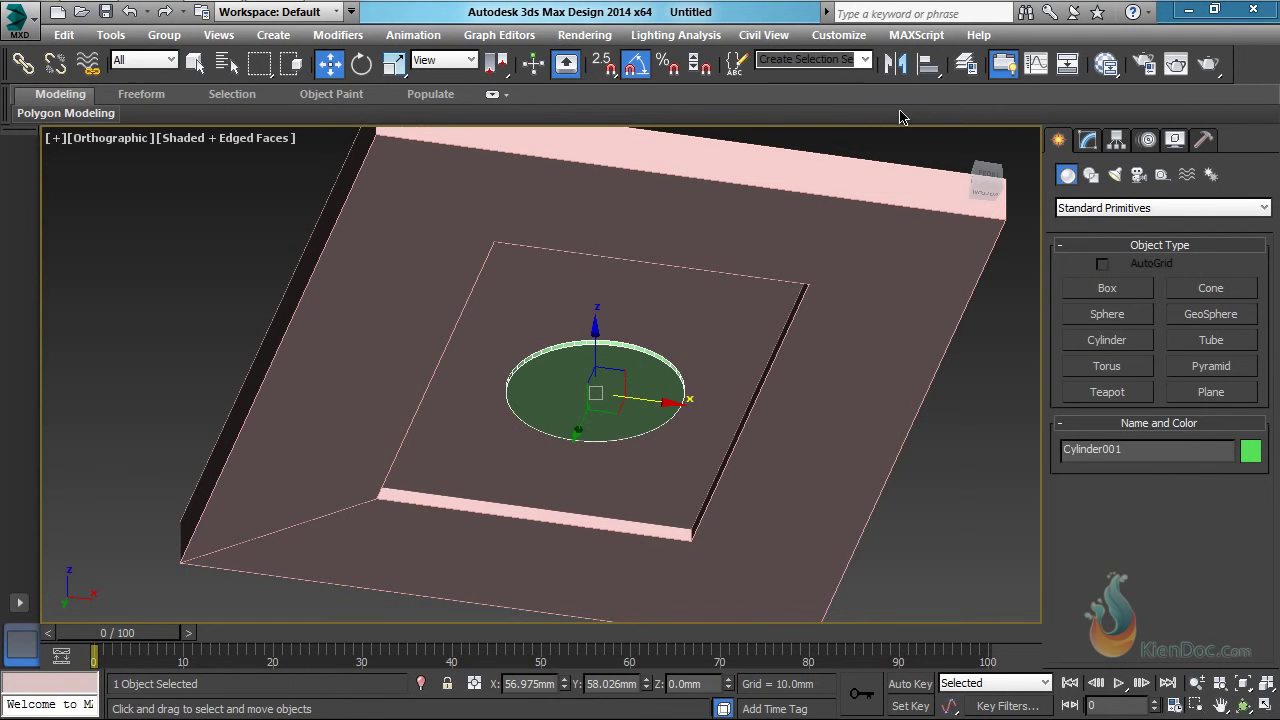
left_click(928, 63)
left_click(852, 267)
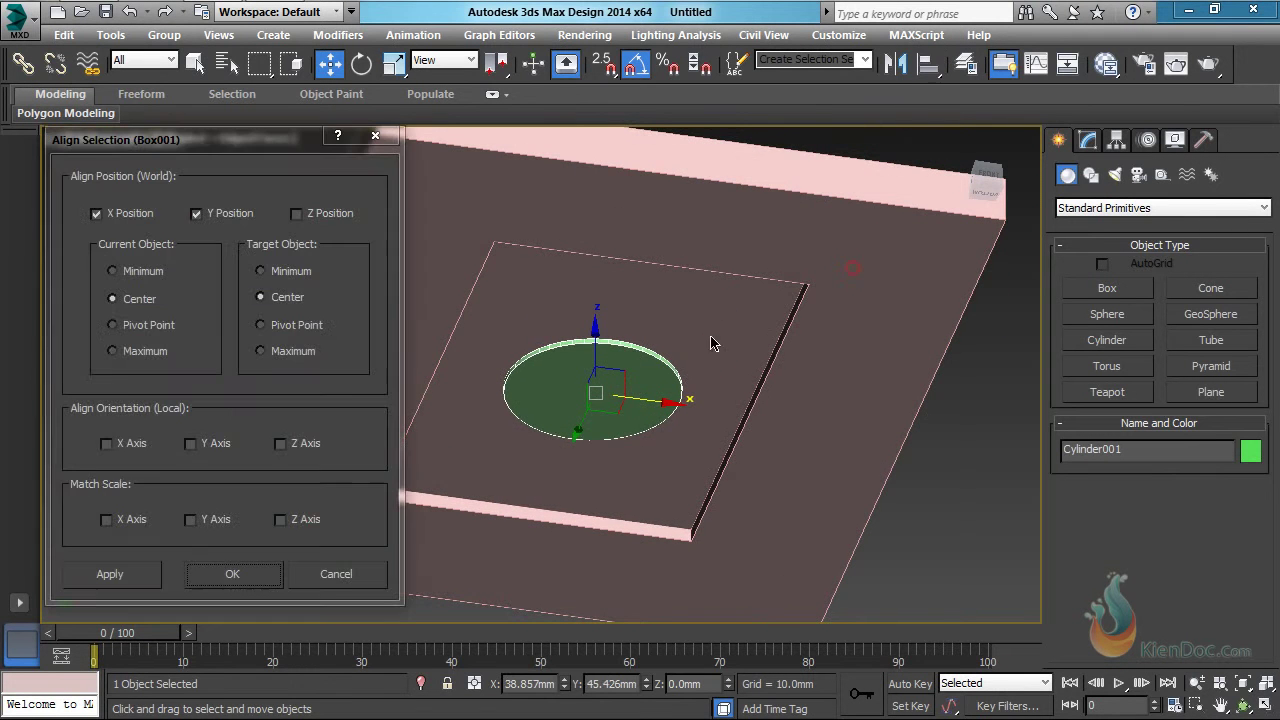
left_click(234, 574)
Examine the cylinder's placement inside the recess and the recess's inner corner up close
scroll(474, 474, "down", 4)
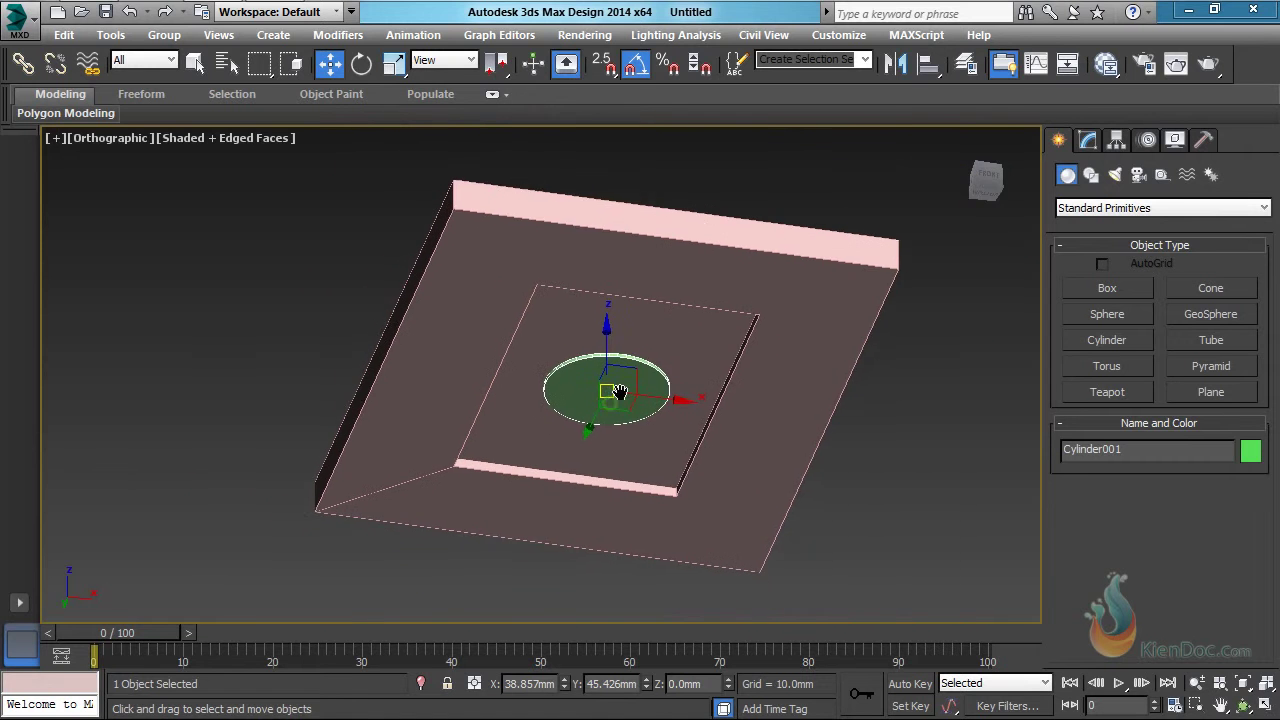
scroll(575, 362, "up", 3)
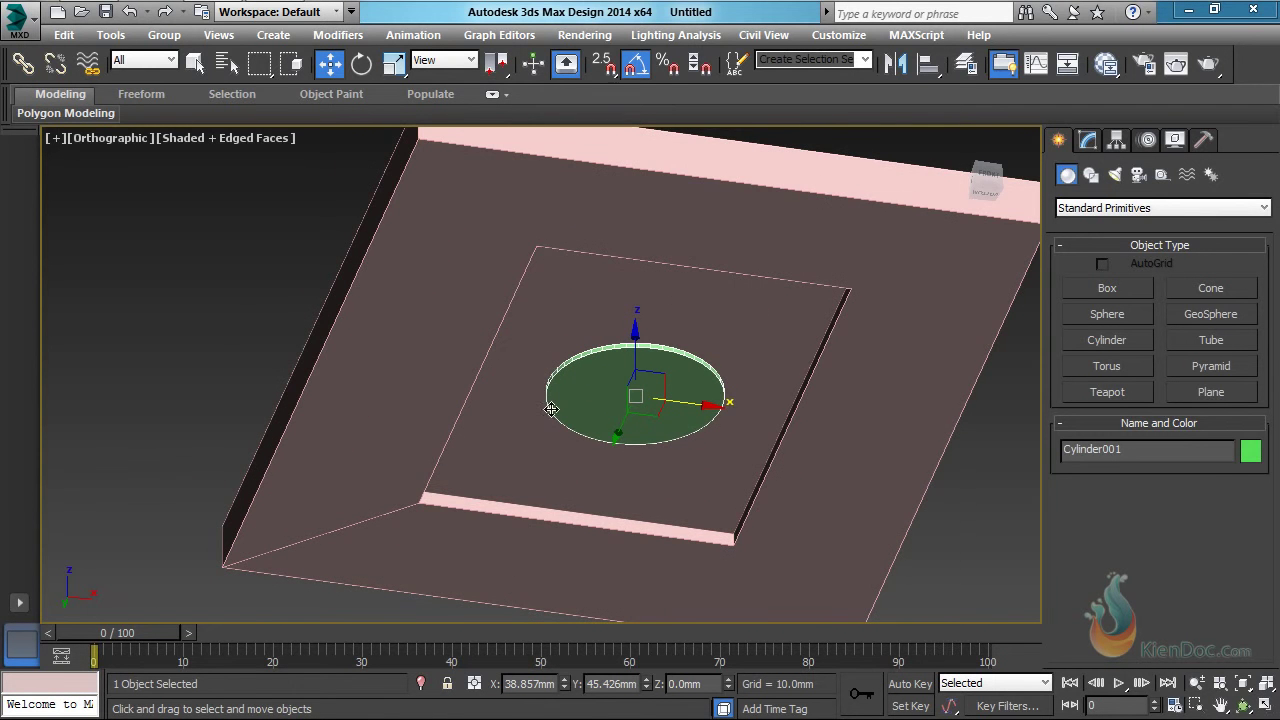
scroll(655, 336, "up", 3)
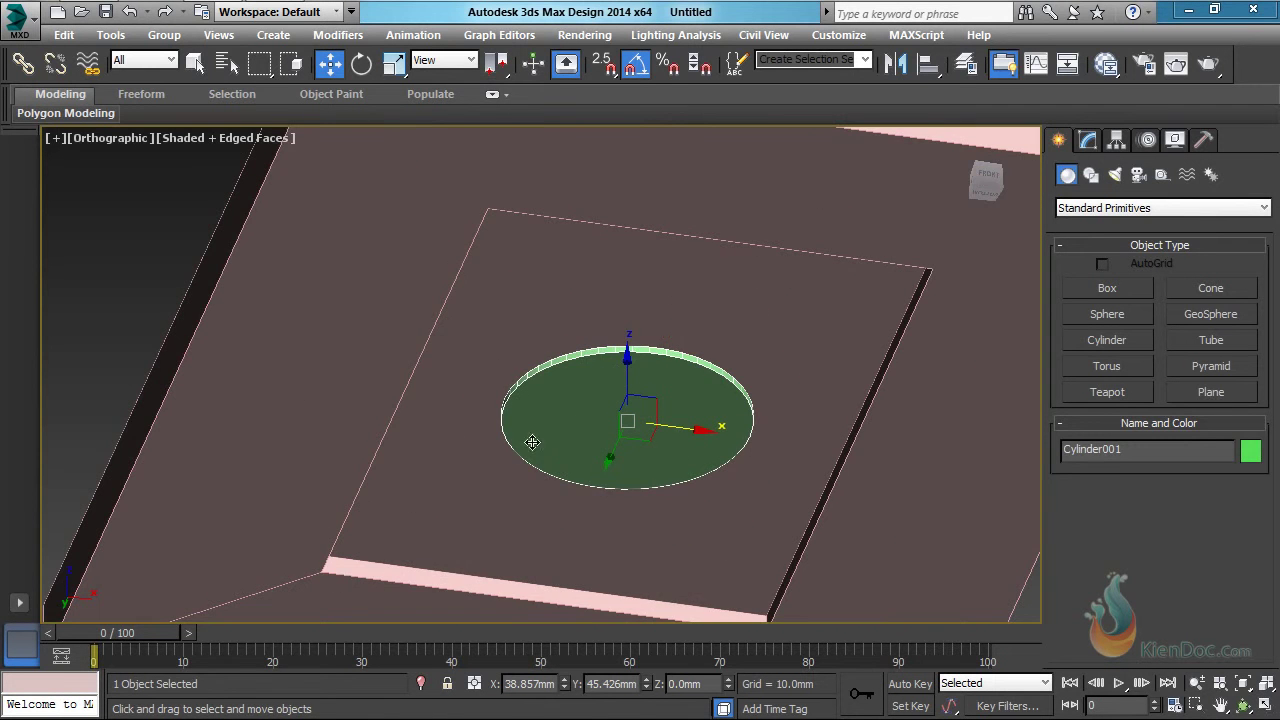
scroll(615, 425, "down", 3)
middle_click_drag(615, 425, 643, 449, "alt")
scroll(600, 426, "up", 5)
scroll(580, 455, "down", 3)
scroll(643, 449, "up", 4)
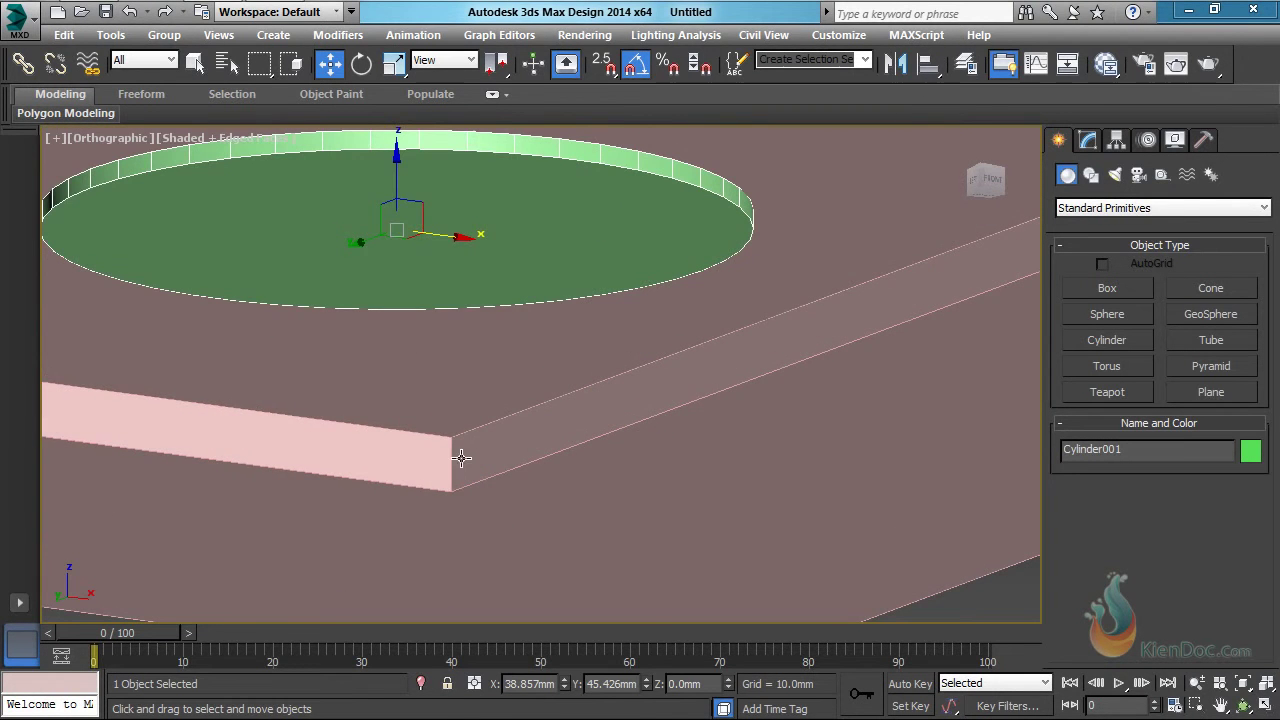
scroll(588, 421, "down", 4)
scroll(659, 409, "up", 2)
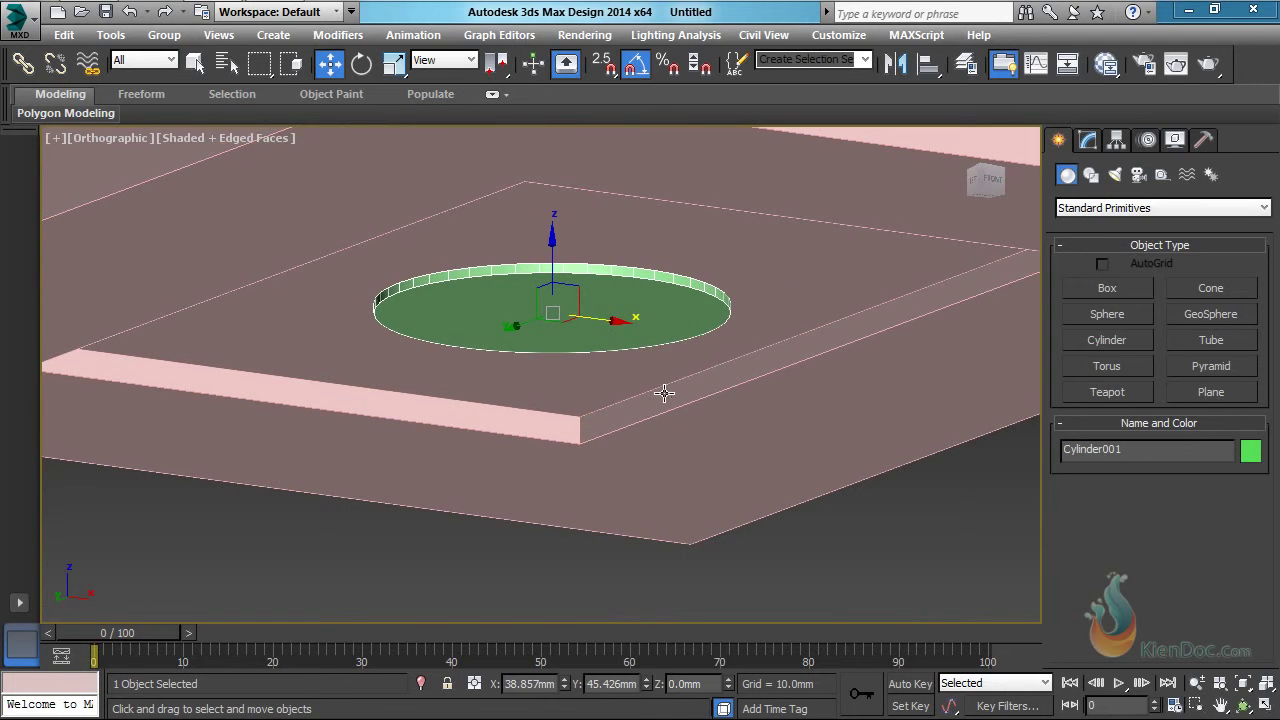
scroll(664, 393, "up", 3)
scroll(609, 437, "down", 3)
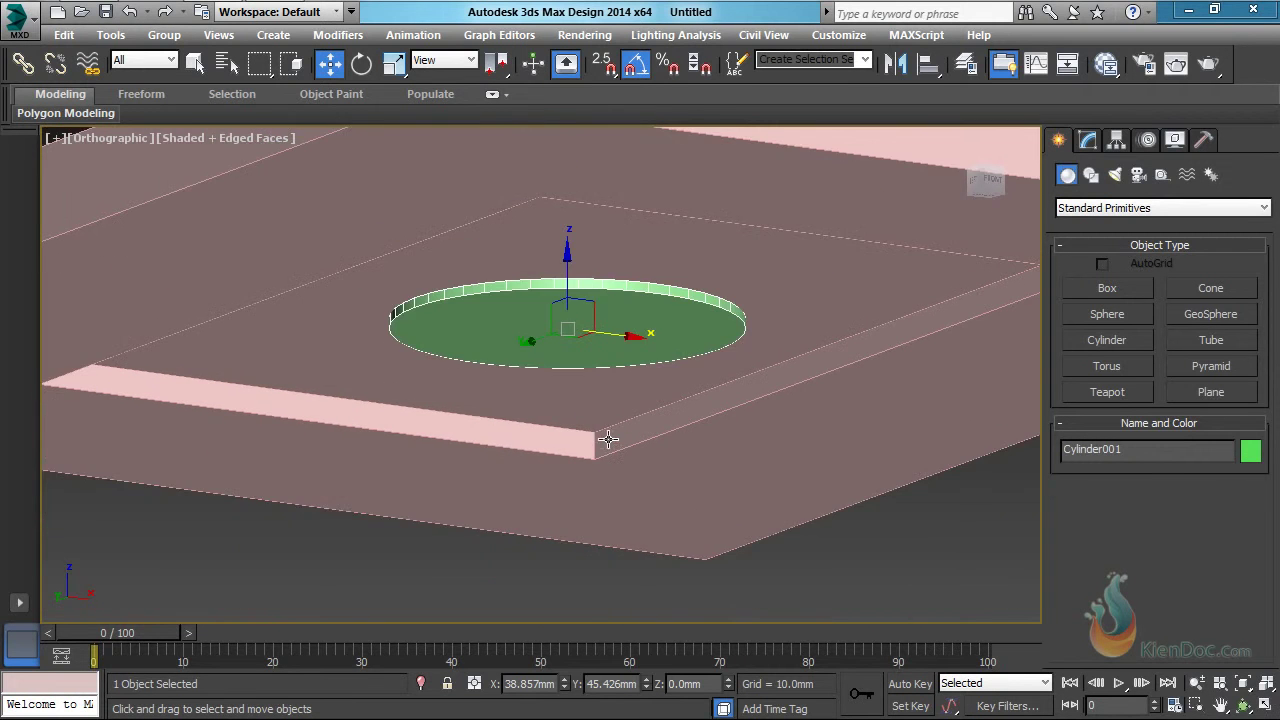
scroll(608, 438, "up", 3)
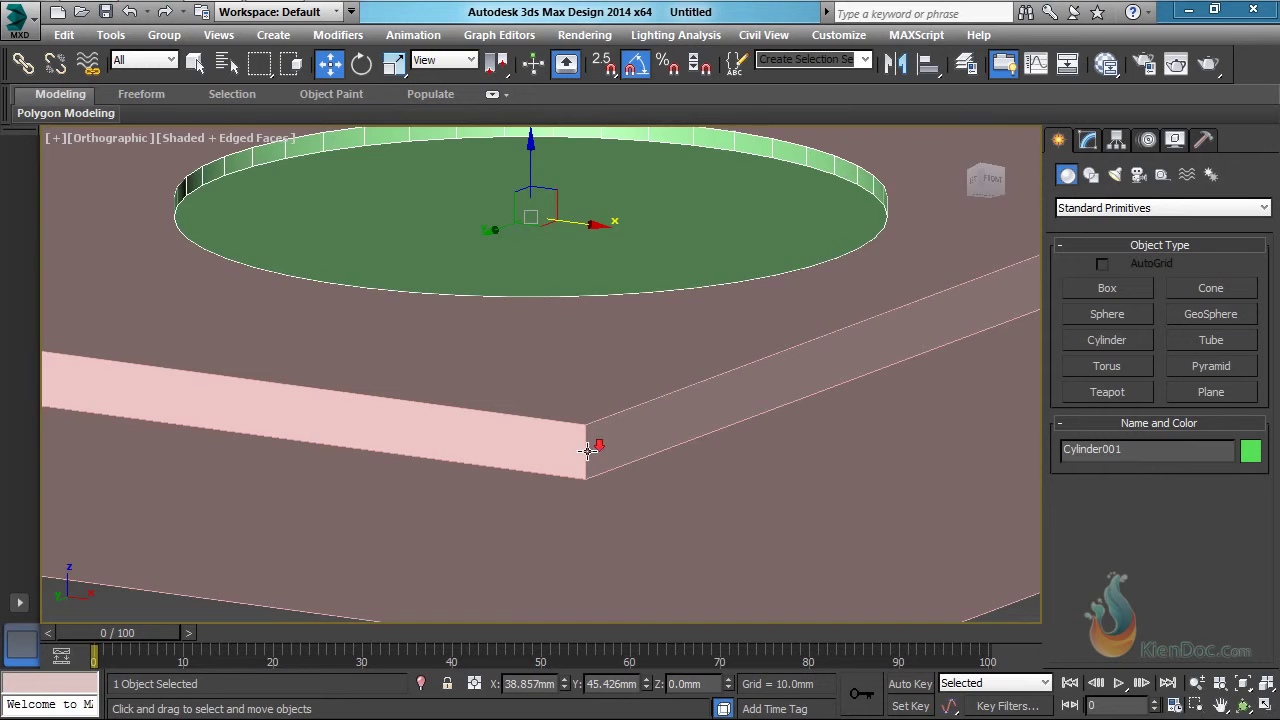
scroll(588, 450, "down", 3)
scroll(588, 450, "up", 3)
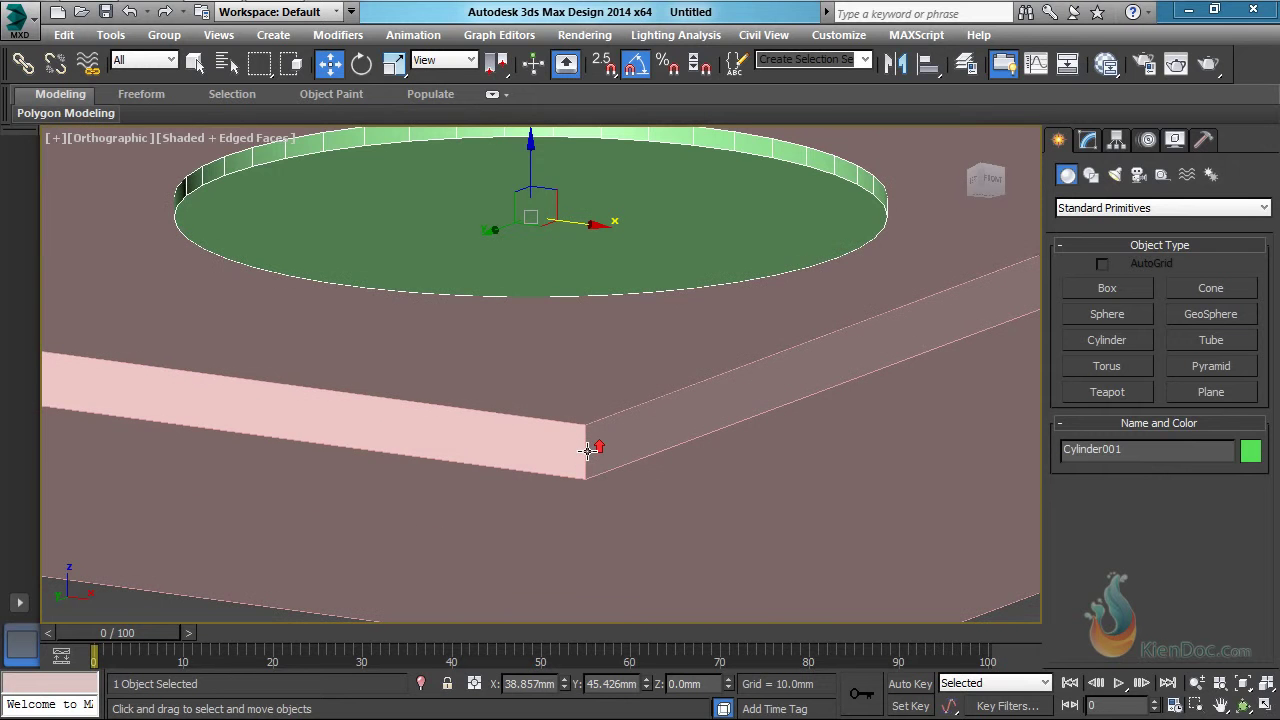
Select the slab with the recess and convert it to an Editable Poly
left_click(688, 431)
scroll(688, 434, "down", 8)
right_click(688, 441)
mouse_move(745, 620)
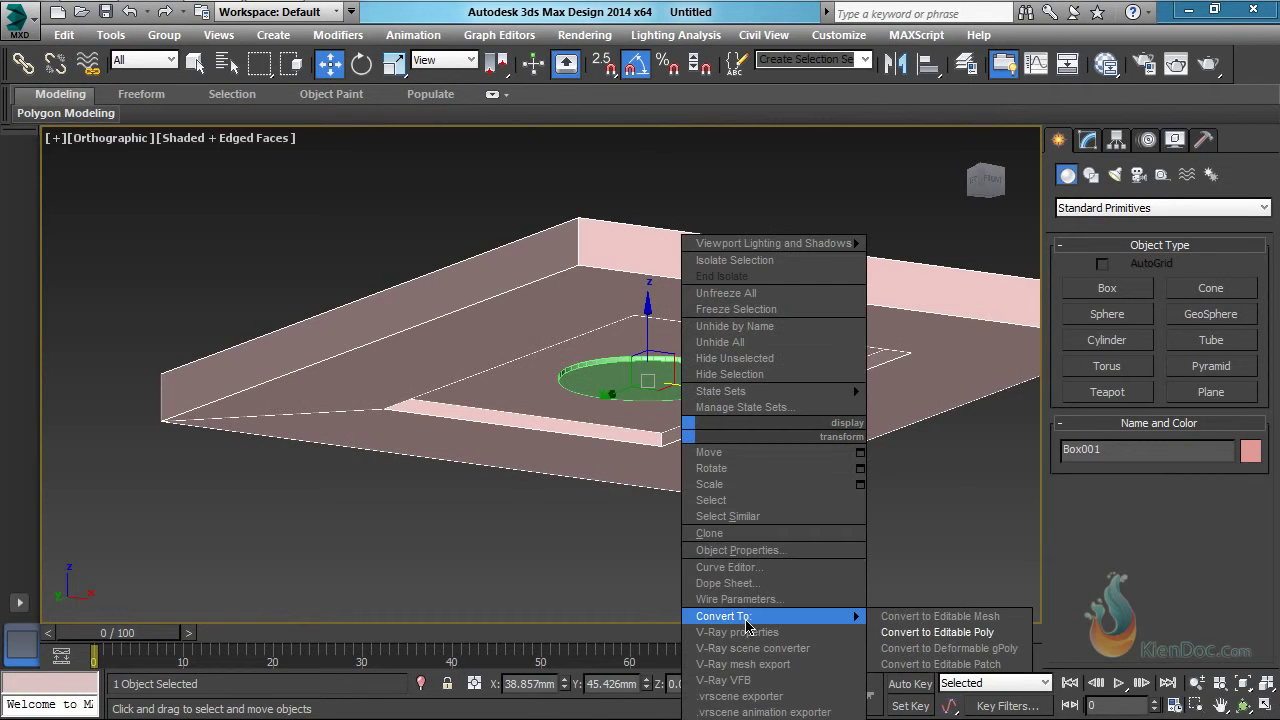
left_click(985, 632)
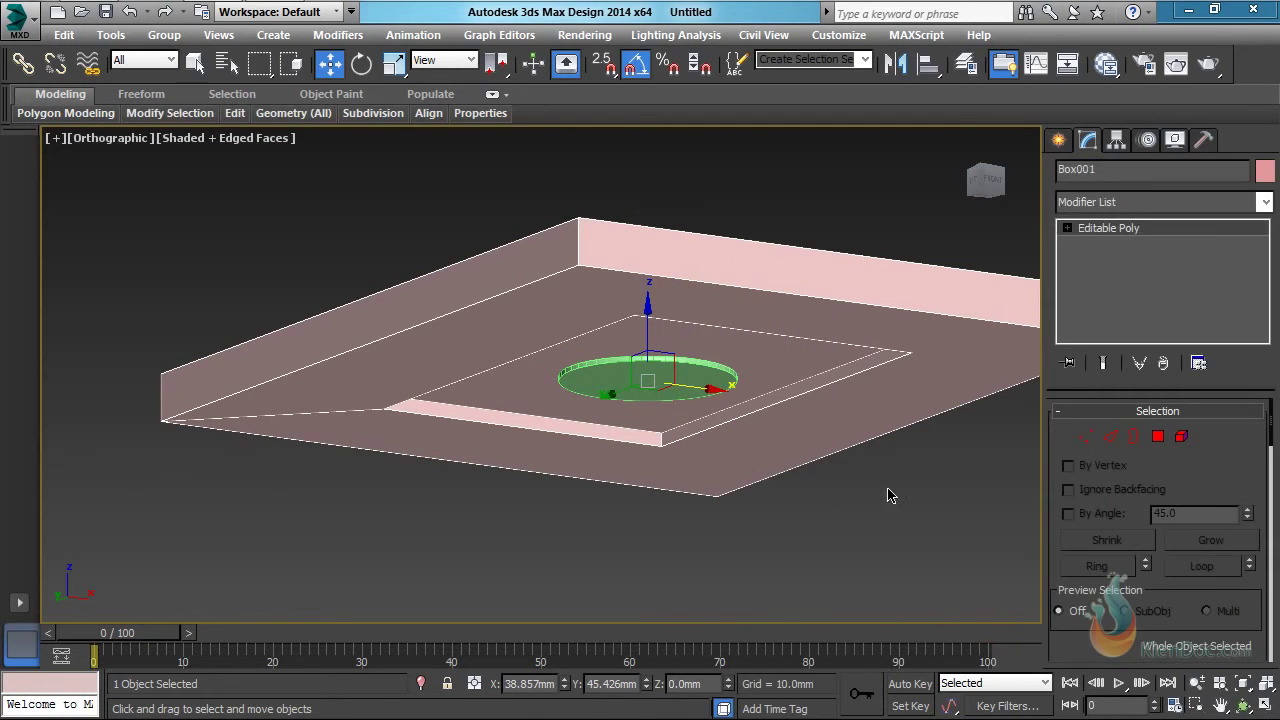
scroll(678, 350, "up", 2)
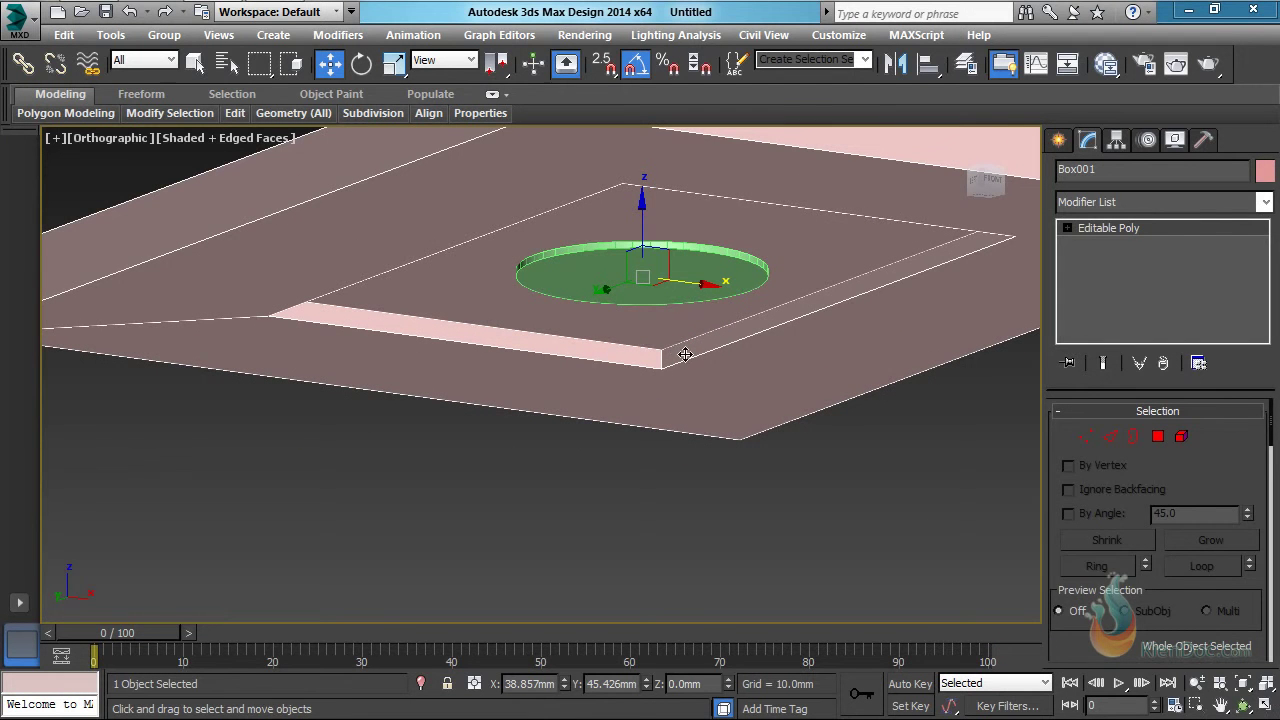
Select the four vertical edges at the inner corners of the slab's recess
left_click(1110, 436)
left_click(662, 358)
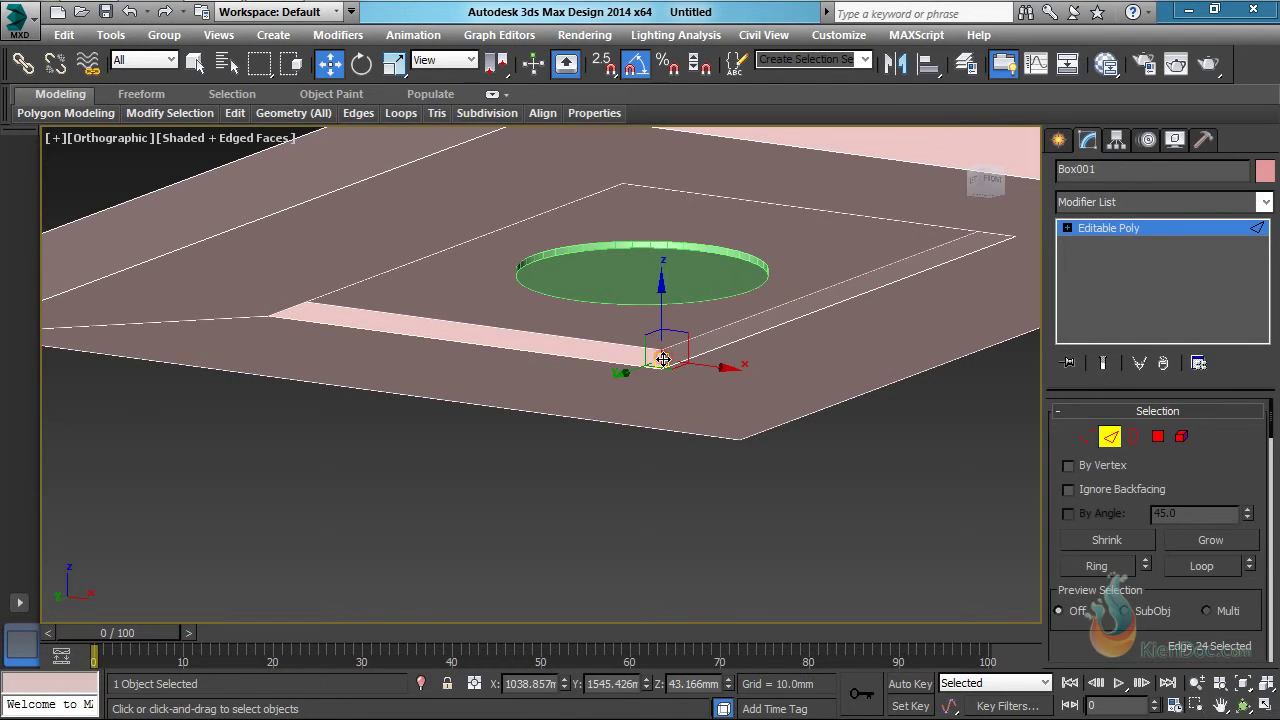
scroll(662, 358, "up", 2)
scroll(663, 359, "down", 1)
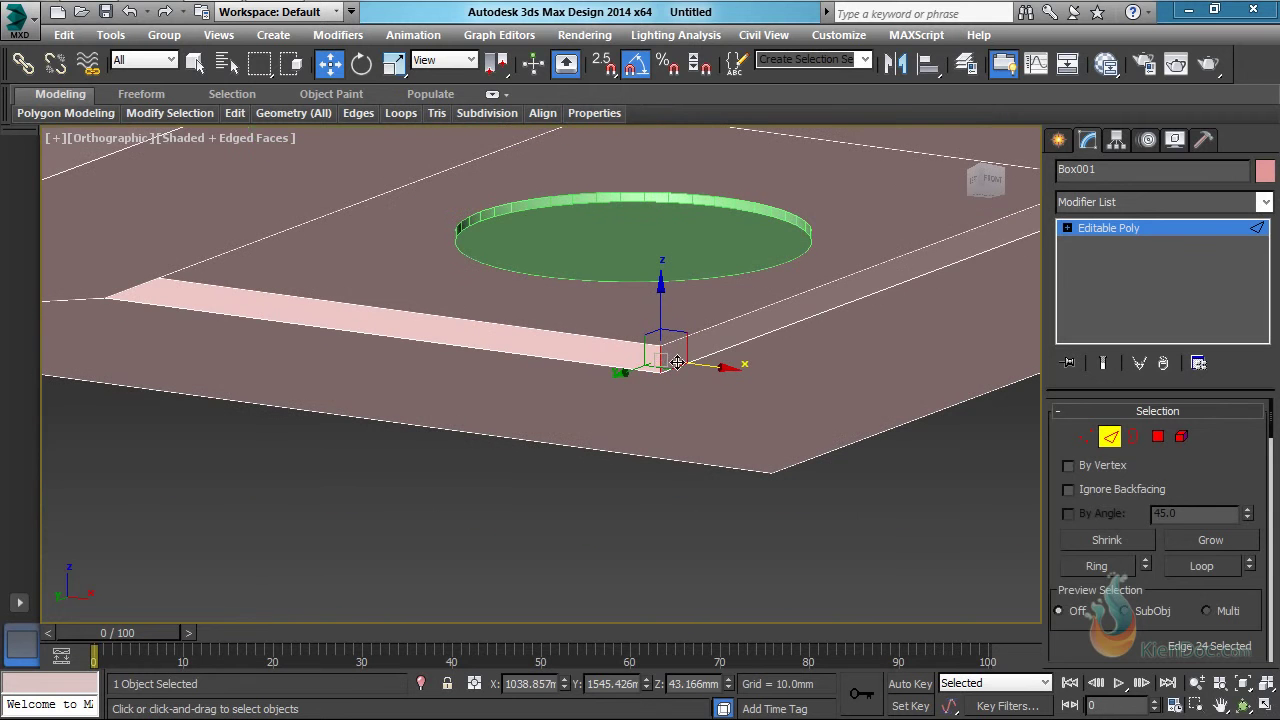
middle_click_drag(740, 343, 649, 374, "alt")
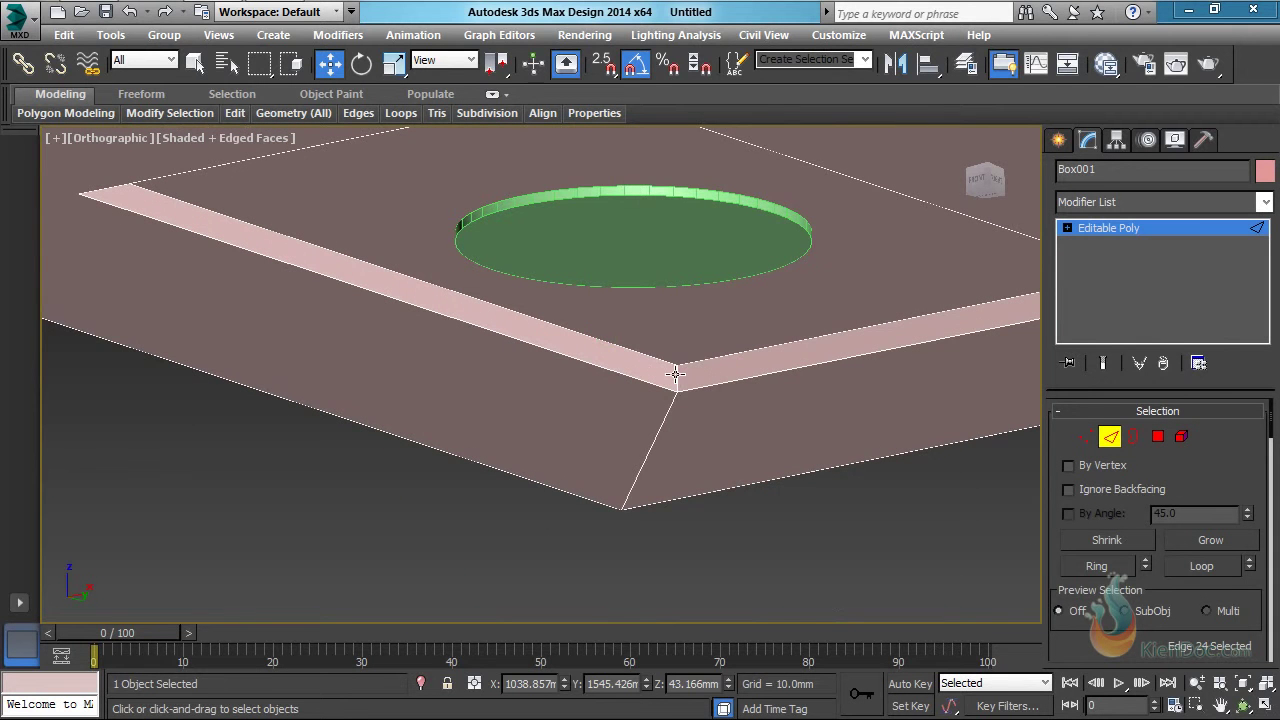
left_click(675, 374, "ctrl")
middle_click_drag(834, 360, 828, 550, "alt")
left_click(751, 508, "ctrl")
left_click(810, 548, "ctrl")
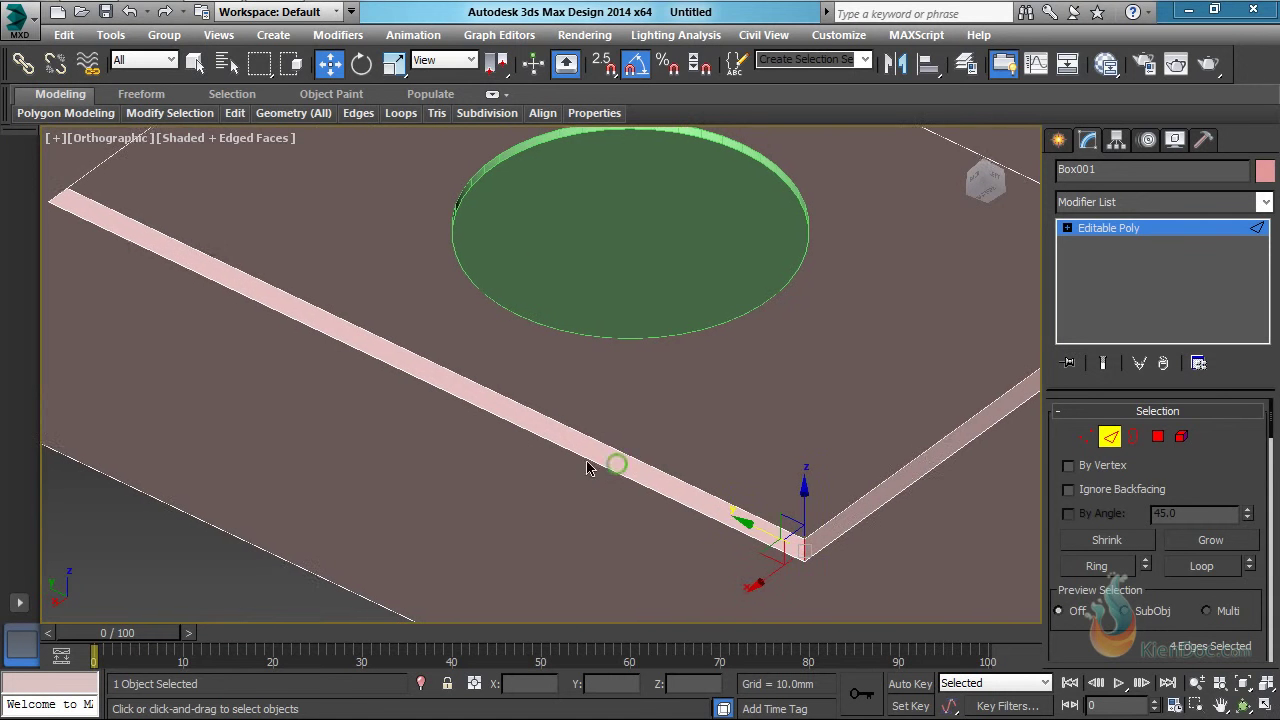
Connect the selected corner edges with one segment, pinch 0 and slide 50, adding an edge loop around the recess walls
middle_click_drag(609, 463, 490, 470, "alt")
middle_click_drag(391, 449, 514, 463, "alt")
scroll(500, 463, "up", 2)
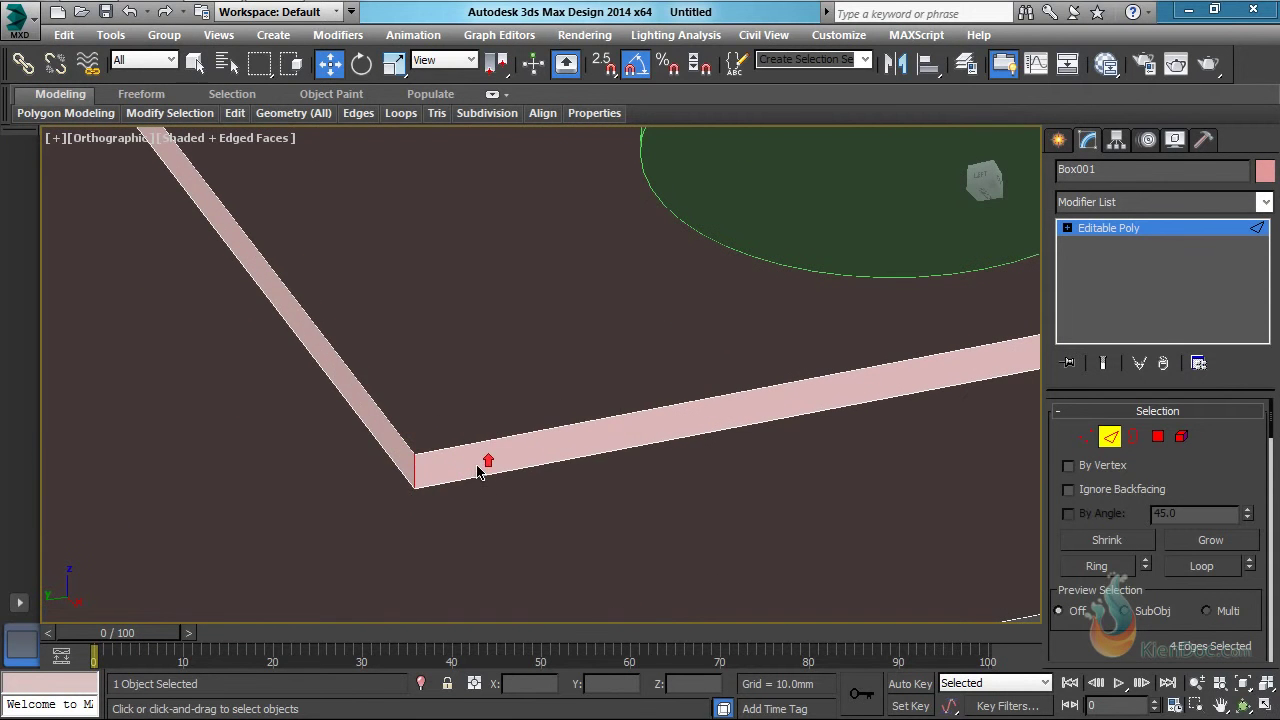
right_click(476, 440)
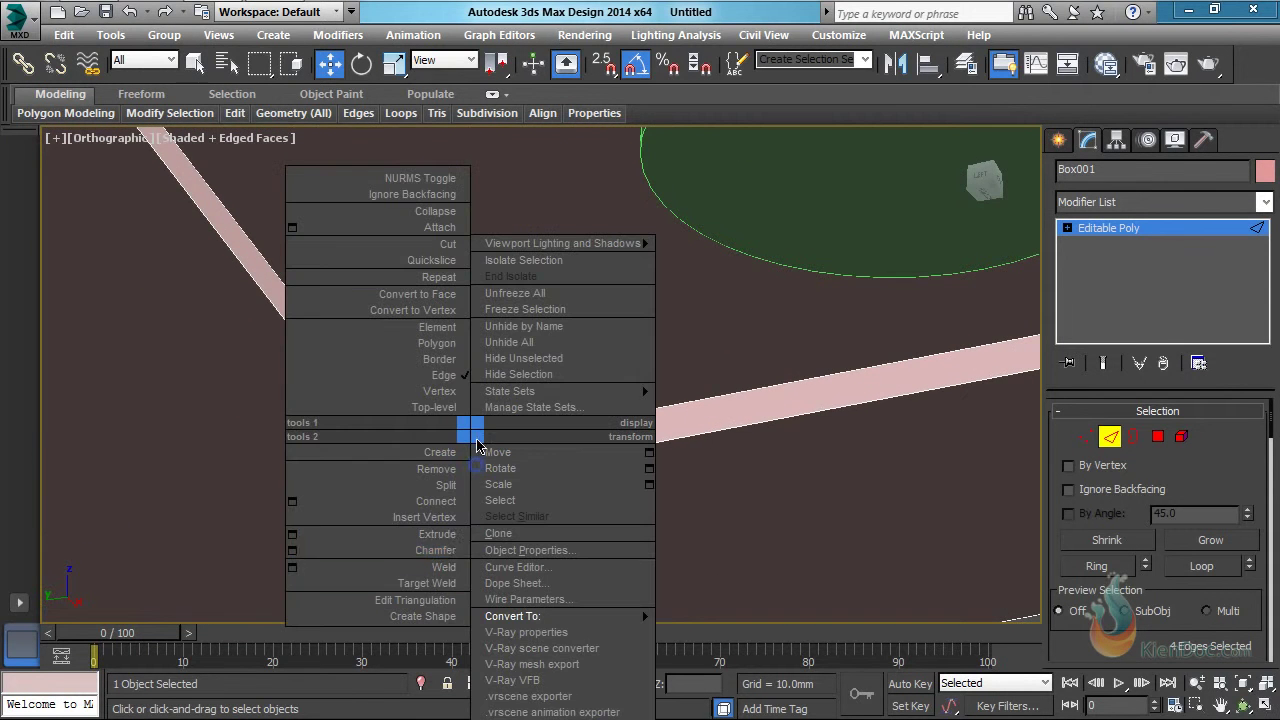
left_click(296, 504)
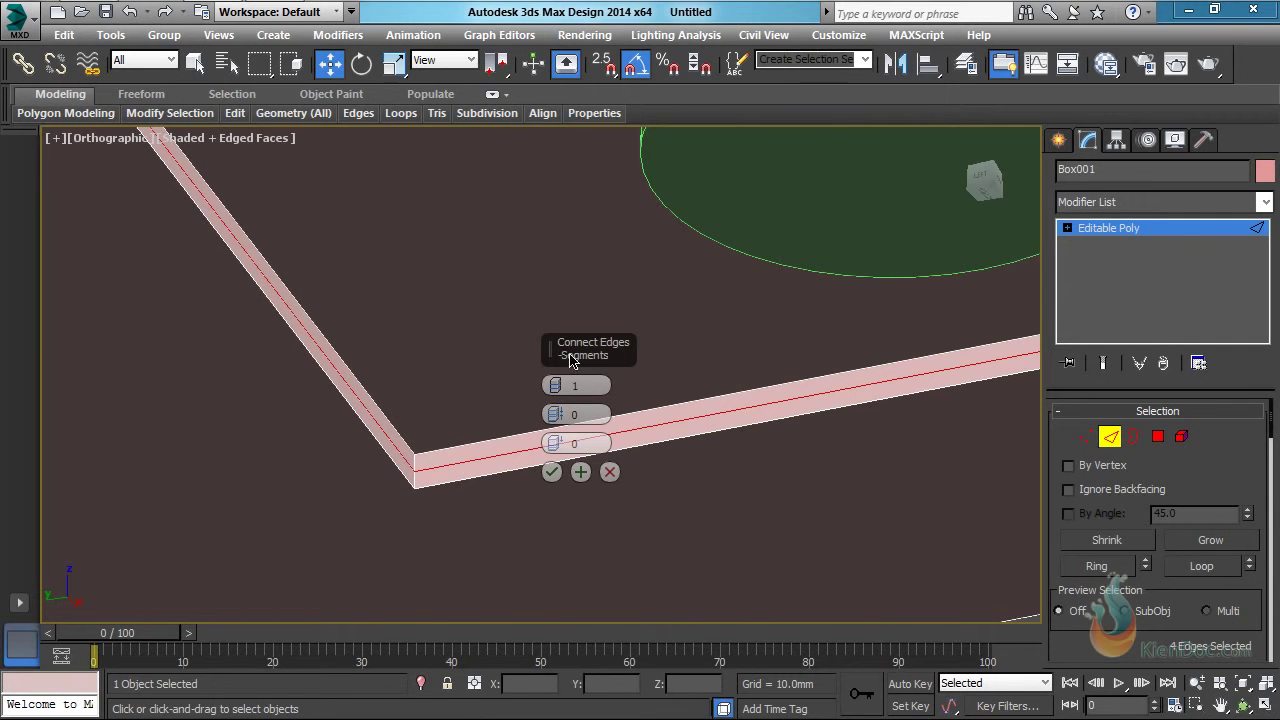
left_click_drag(569, 359, 524, 220)
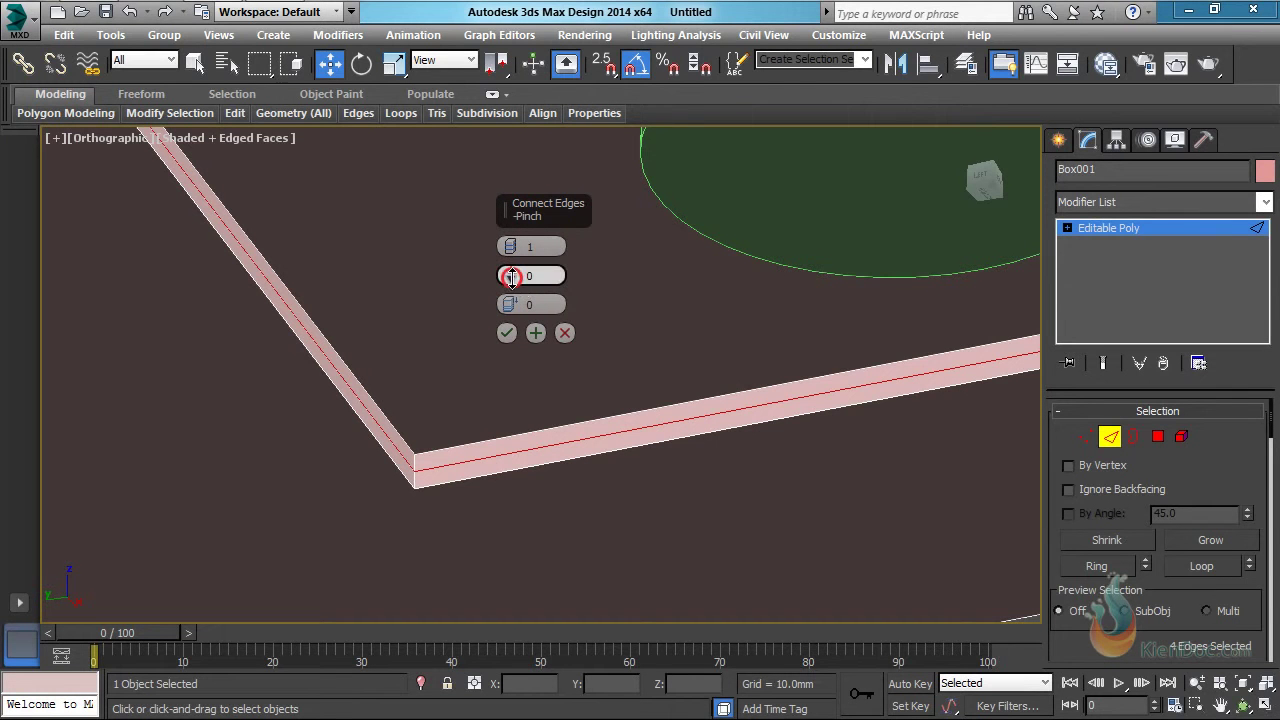
left_click_drag(511, 276, 510, 235)
right_click(511, 281)
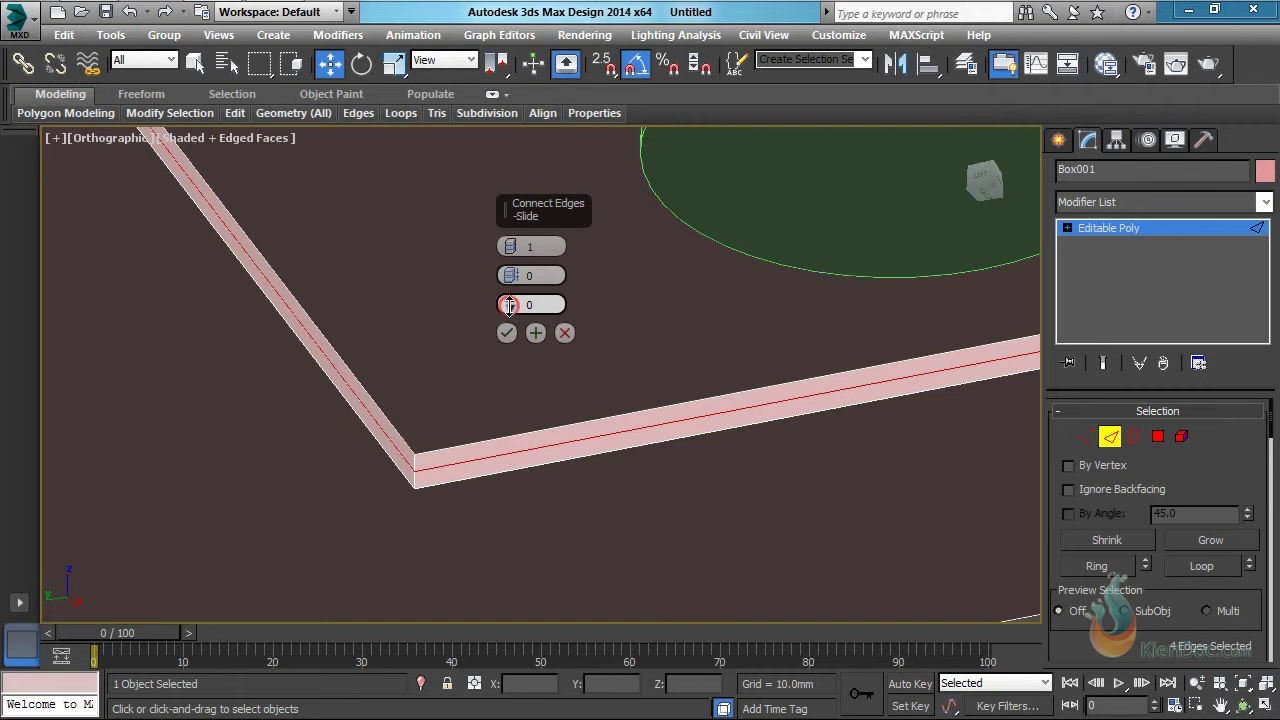
left_click_drag(510, 304, 511, 140)
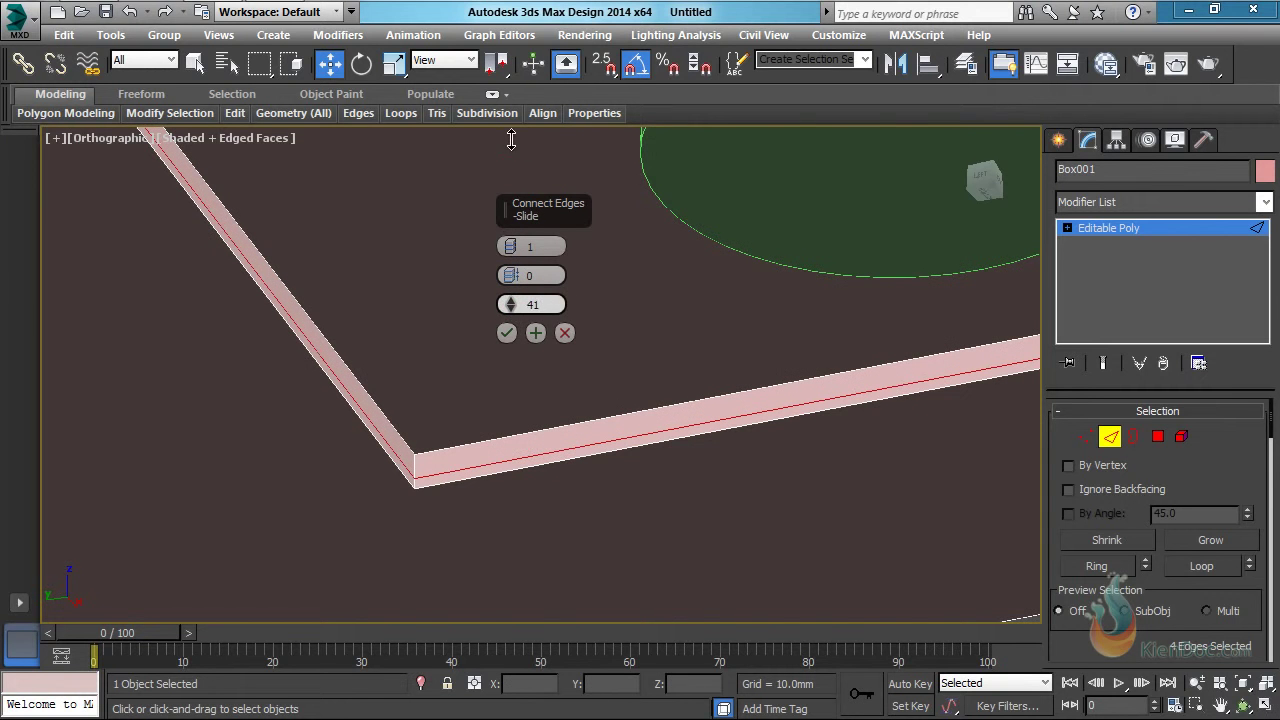
double_click(548, 305)
type("50")
key("Return")
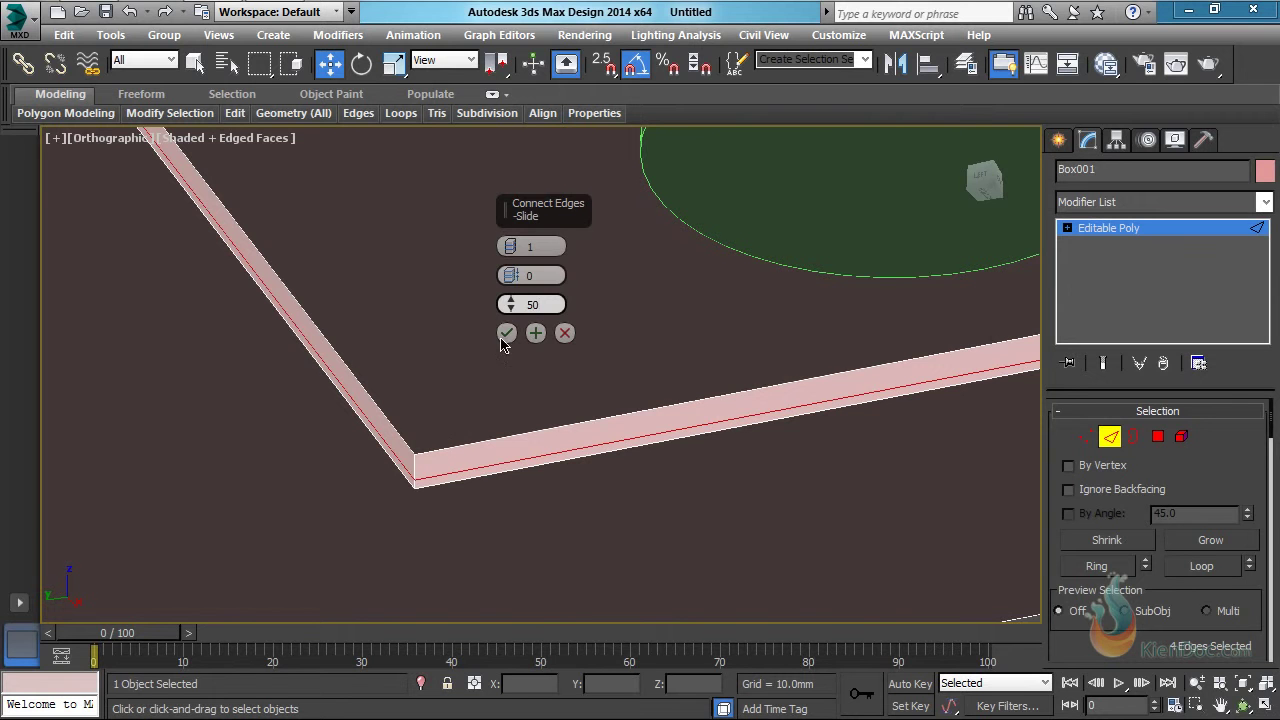
left_click(508, 336)
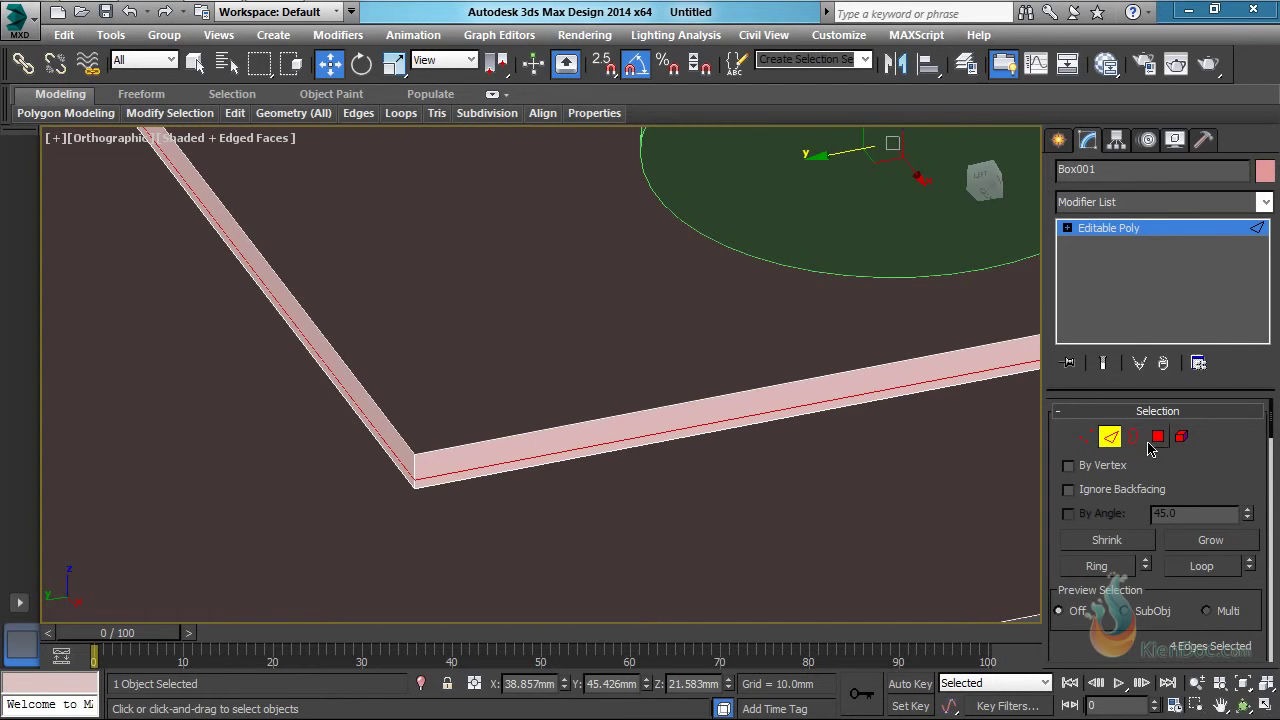
Select the four upper wall polygons of the recess, above the new edge loop
left_click(1158, 437)
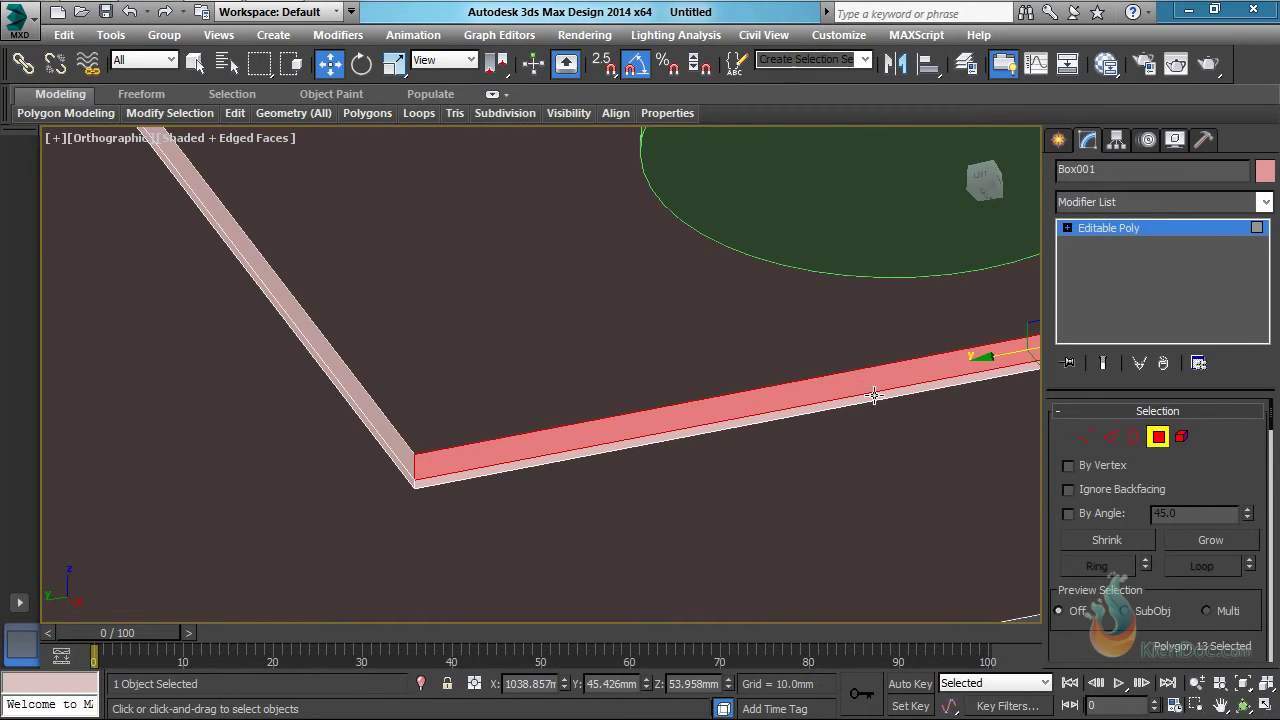
scroll(680, 430, "down", 3)
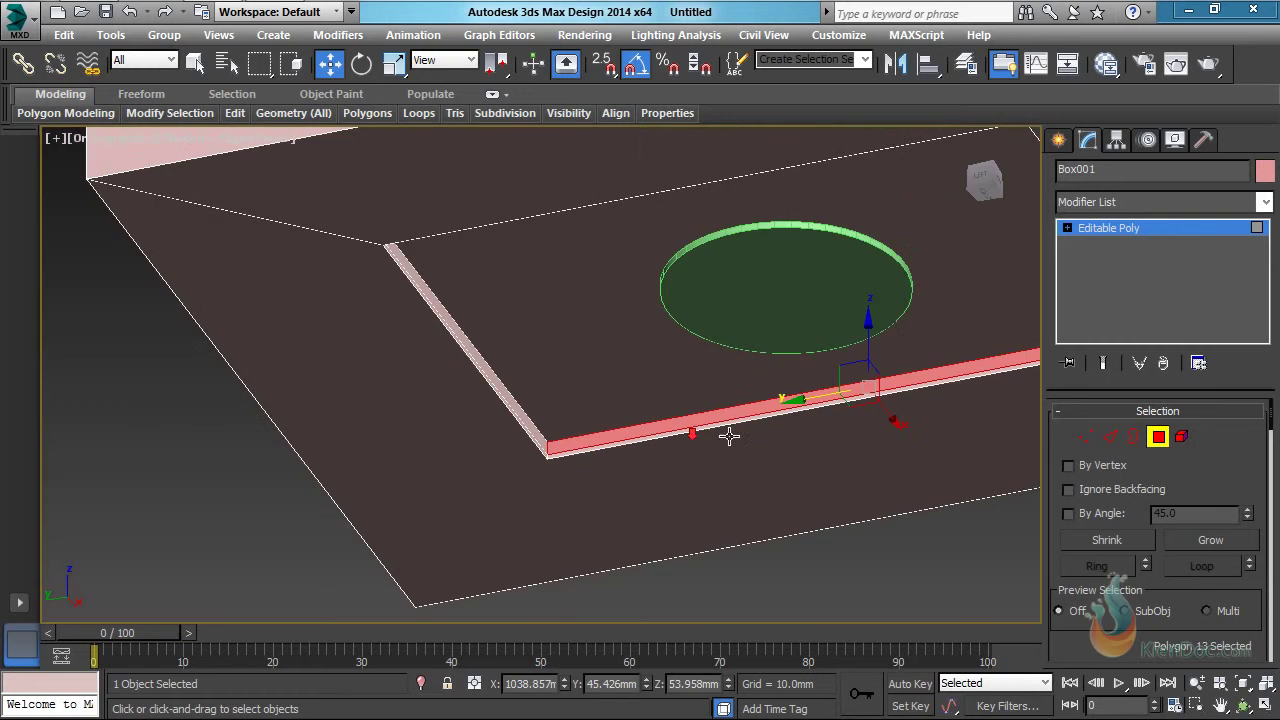
middle_click_drag(729, 434, 686, 449, "alt")
left_click(819, 479)
middle_click_drag(746, 398, 594, 449, "alt")
left_click(675, 436, "ctrl")
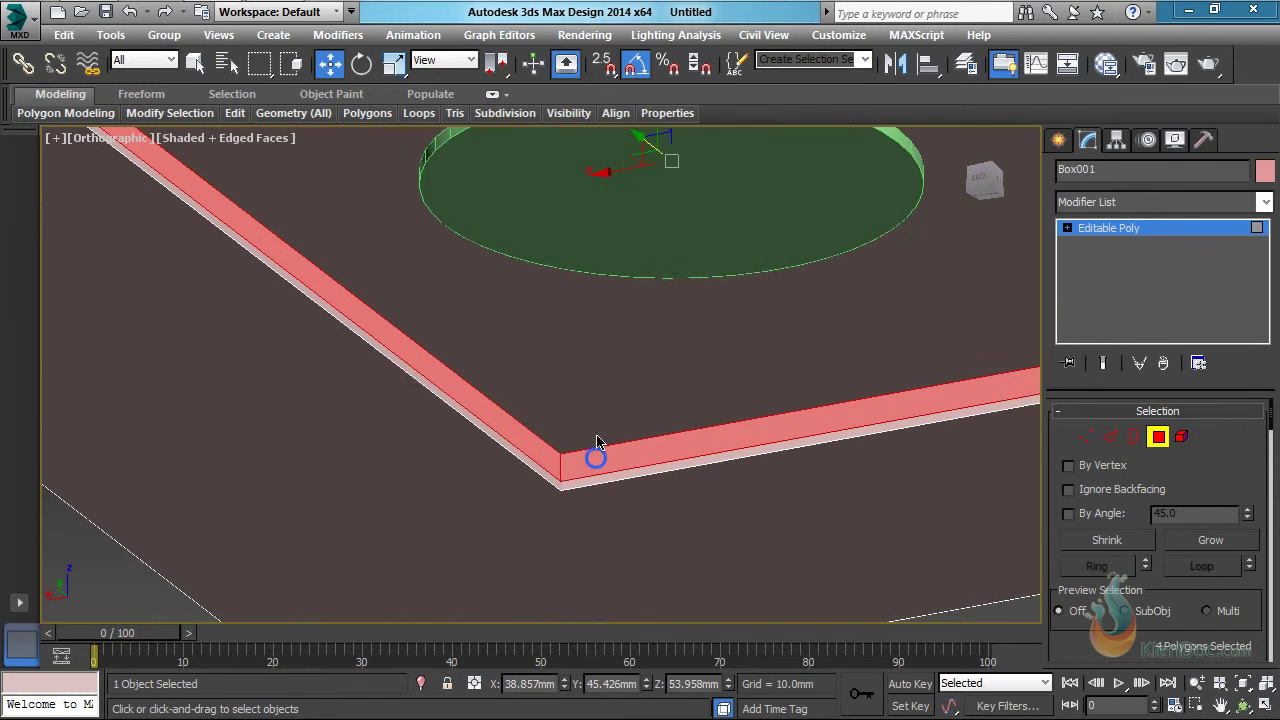
Extrude the selected recess wall polygons by Local Normal with a height of -250 mm and leave polygon editing
right_click(586, 432)
right_click(408, 505)
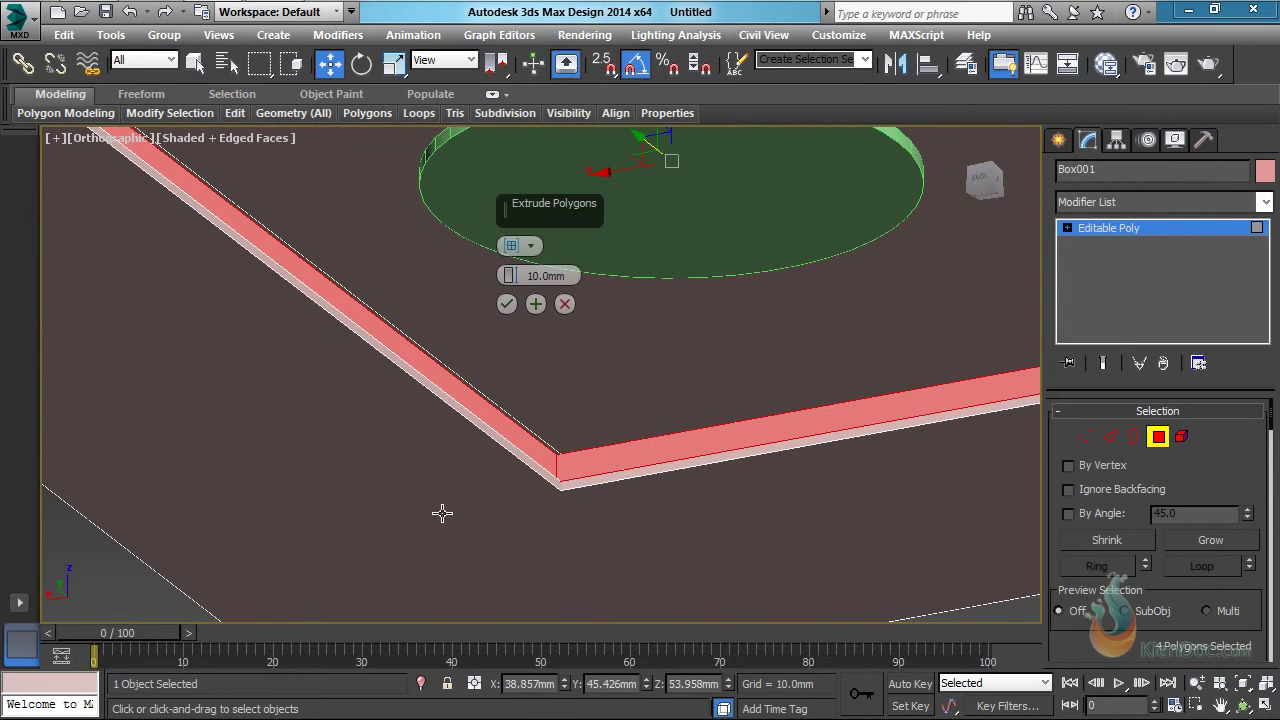
left_click(531, 247)
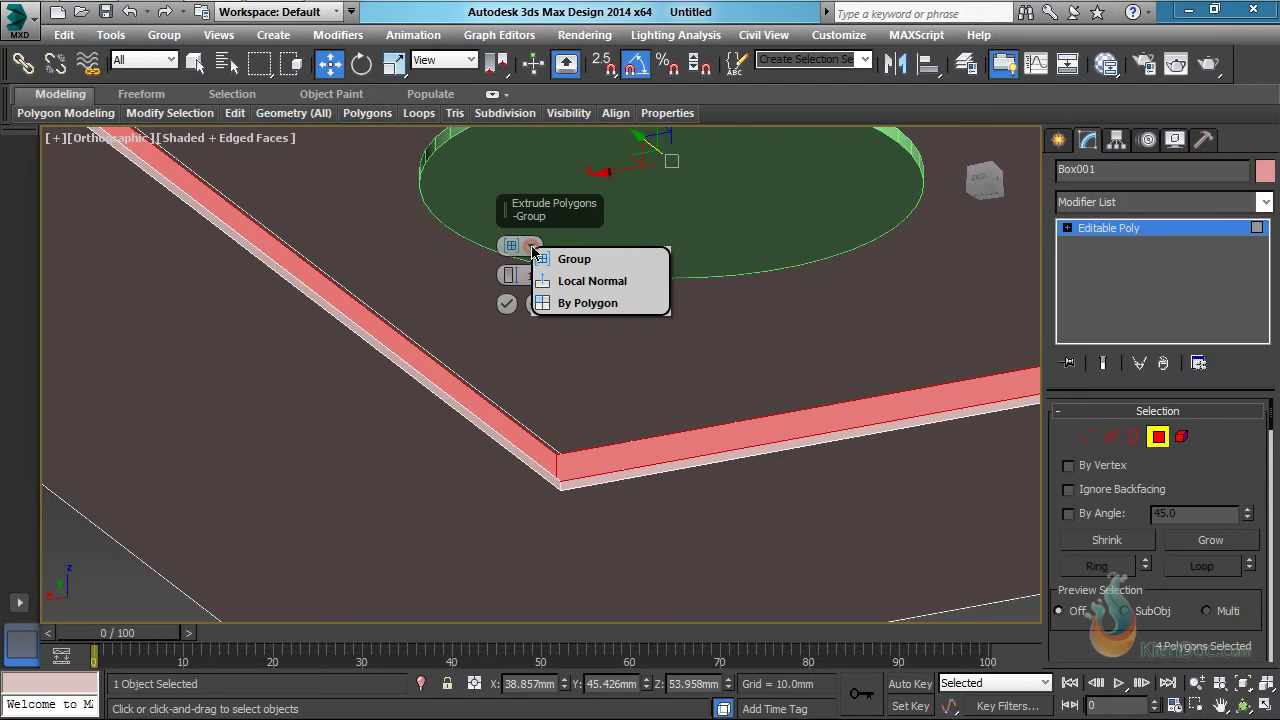
left_click(586, 281)
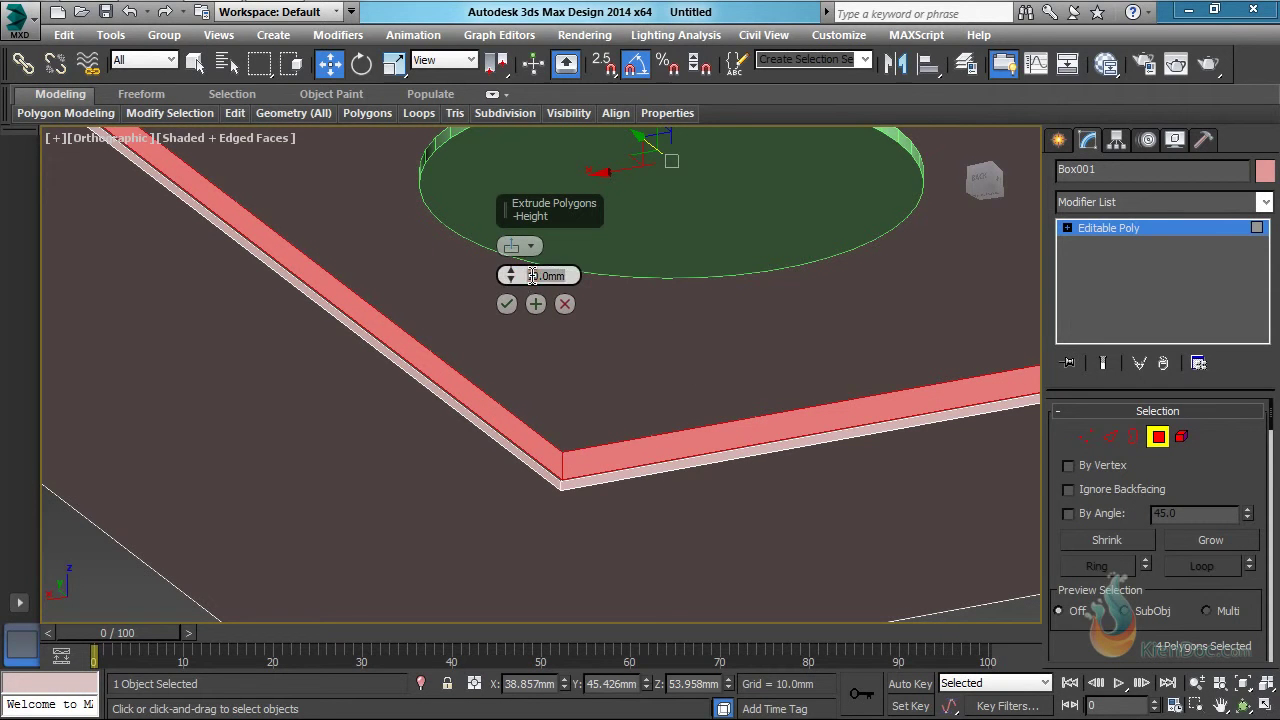
key("BackSpace")
type("-50")
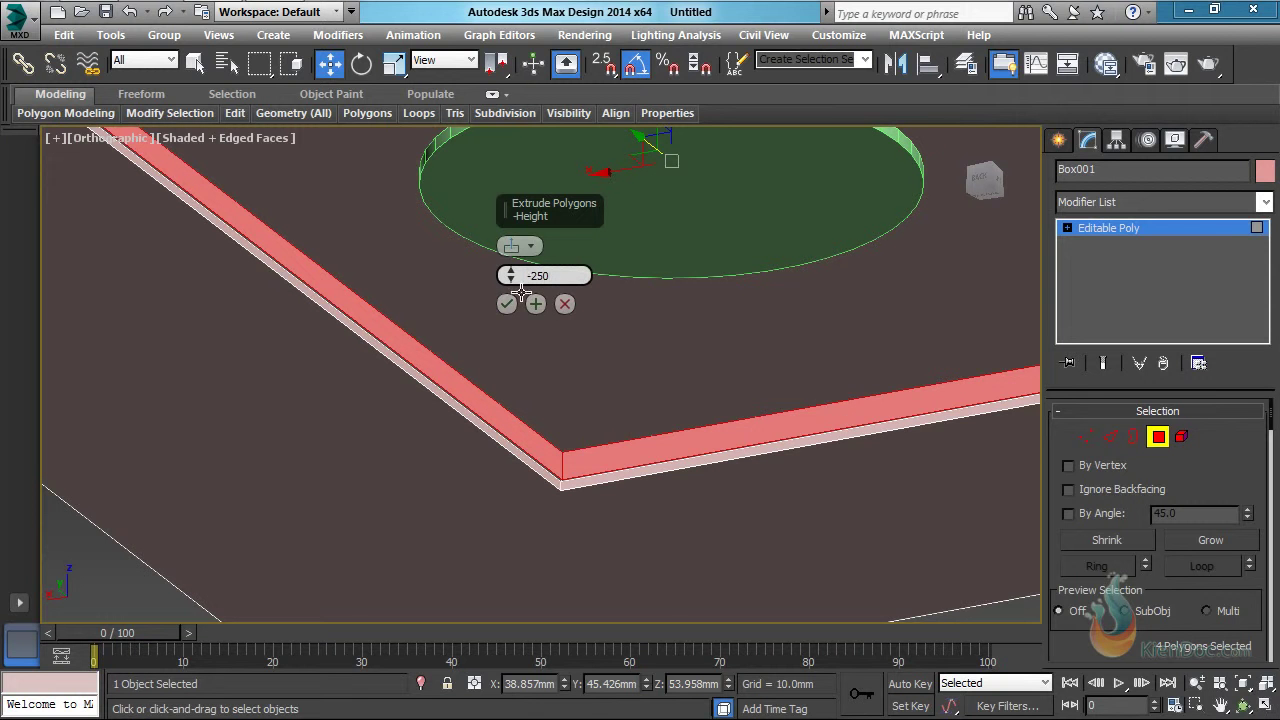
key("Return")
scroll(608, 453, "down", 5)
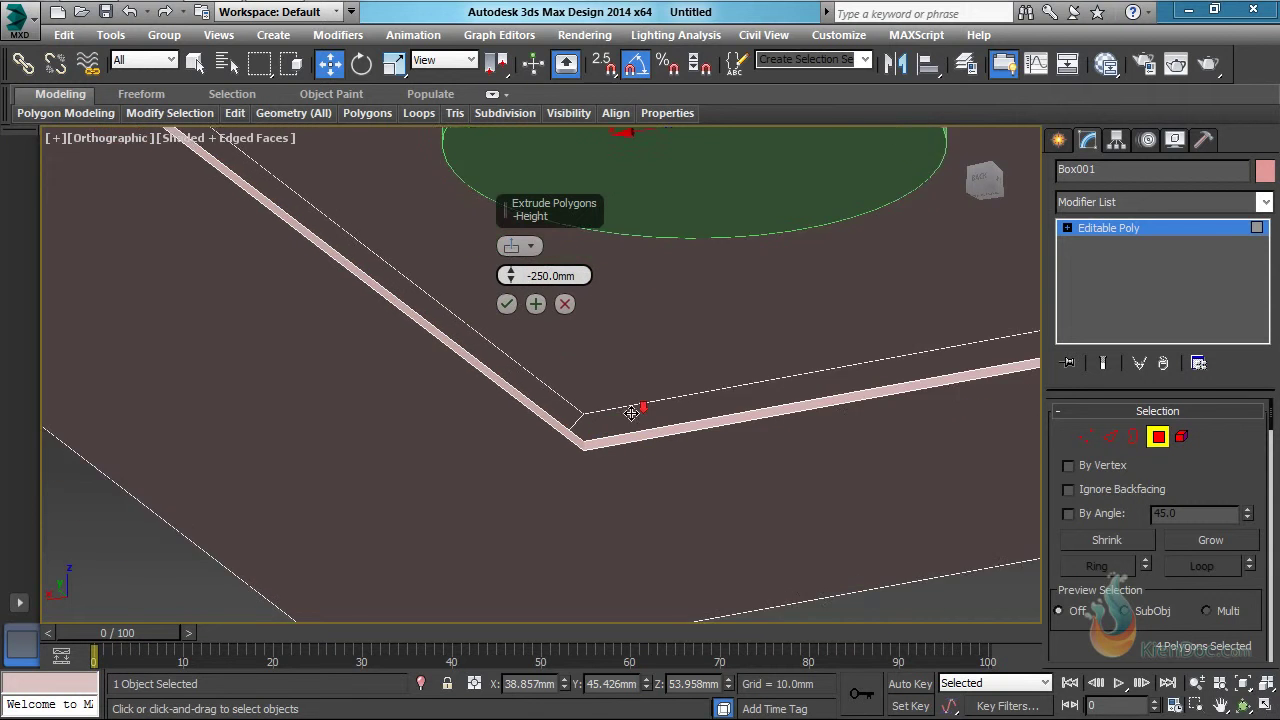
mouse_move(729, 406)
middle_mouse_down("alt")
mouse_move(686, 429)
mouse_move(812, 413)
mouse_move(743, 408)
middle_mouse_up("alt")
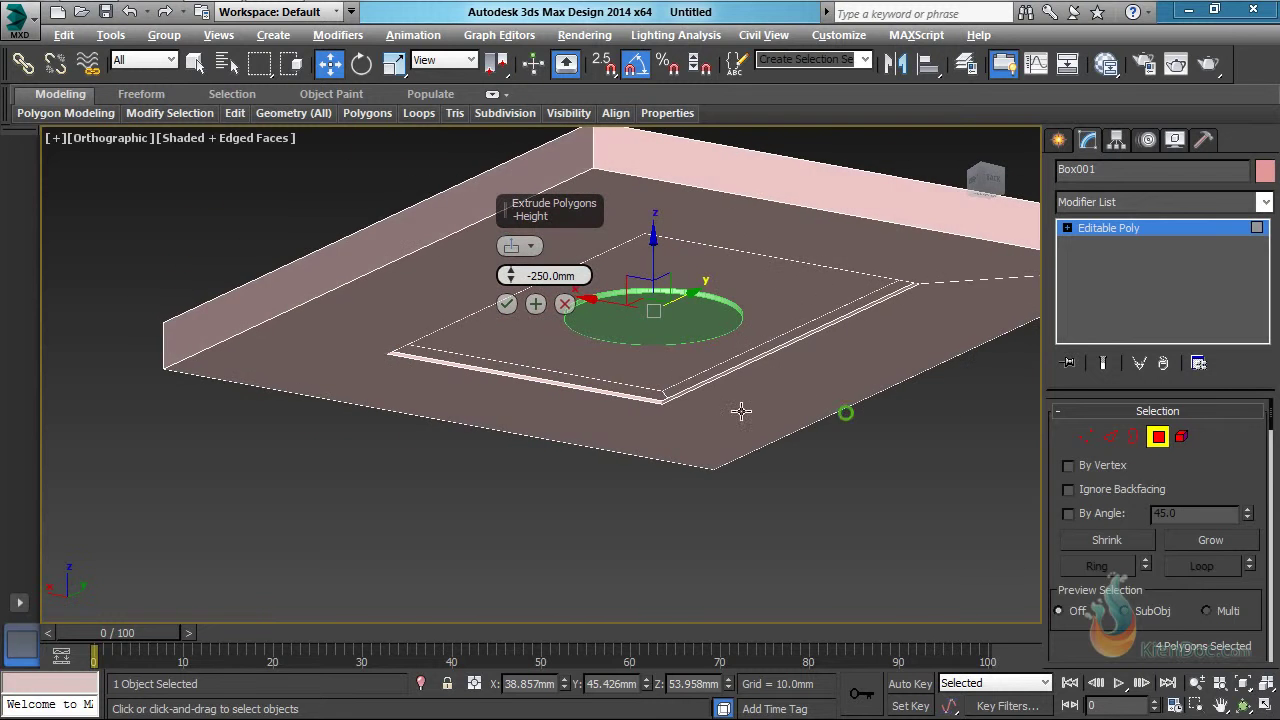
scroll(666, 391, "up", 3)
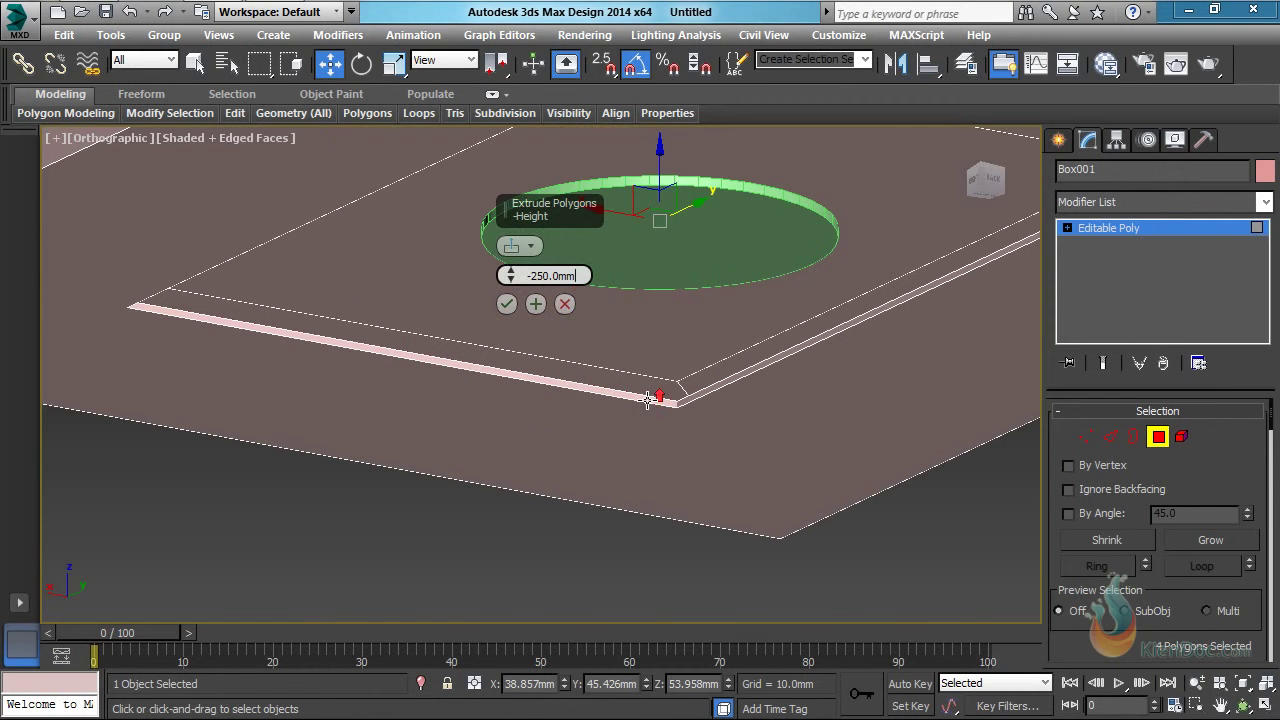
left_click(506, 306)
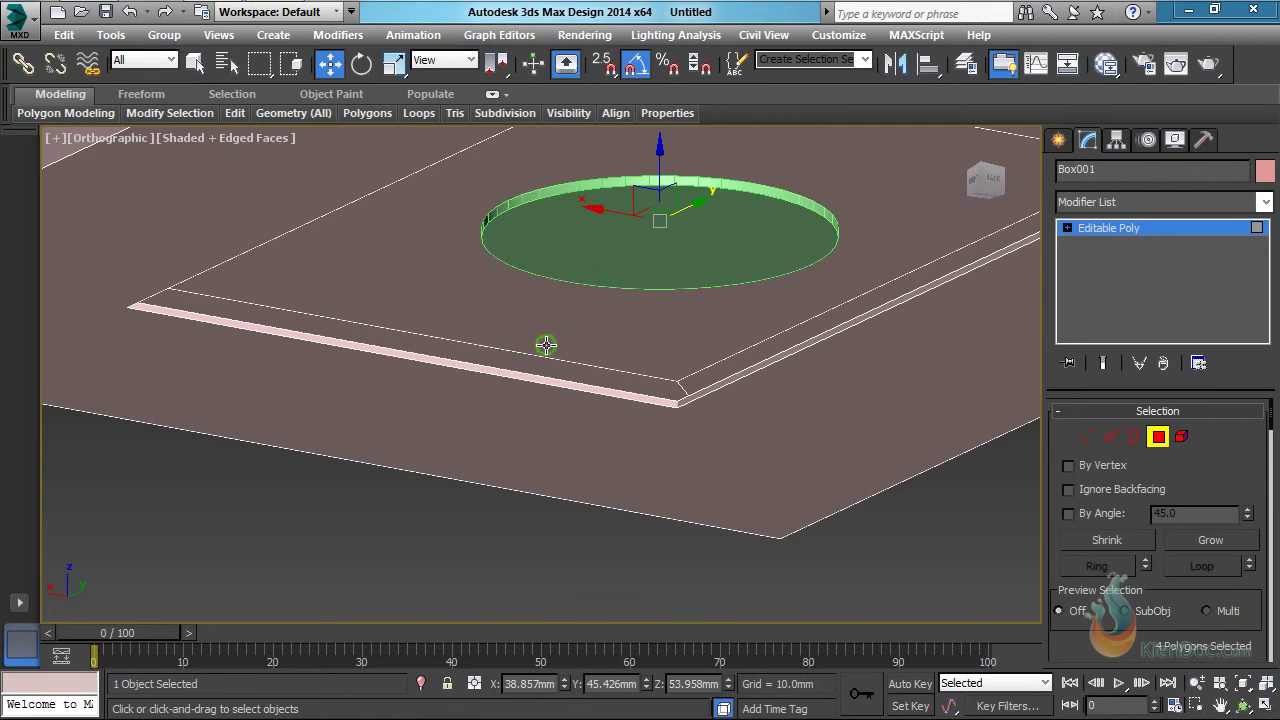
scroll(543, 343, "down", 3)
middle_click_drag(663, 380, 615, 298, "alt")
left_click(1165, 445)
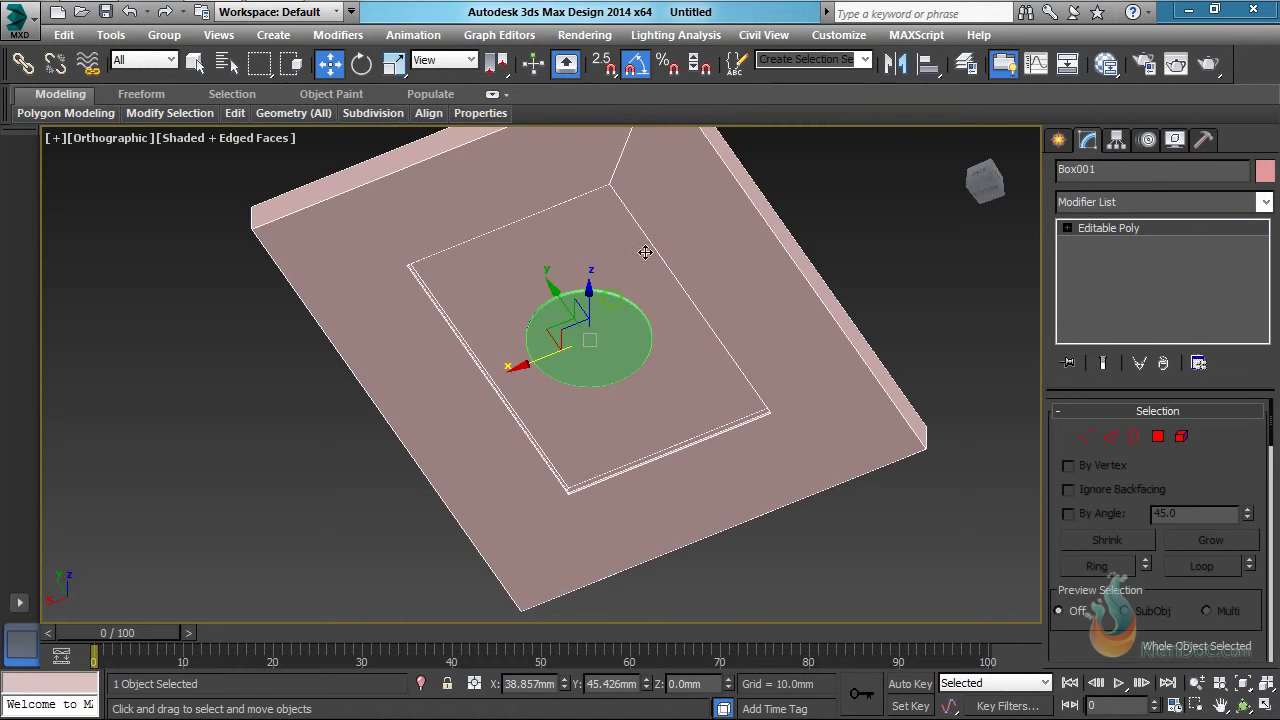
In the wireframe top view, draw a box about 523 x 602 x 140 mm just outside the recess's upper-right corner
middle_click_drag(646, 251, 724, 280, "alt")
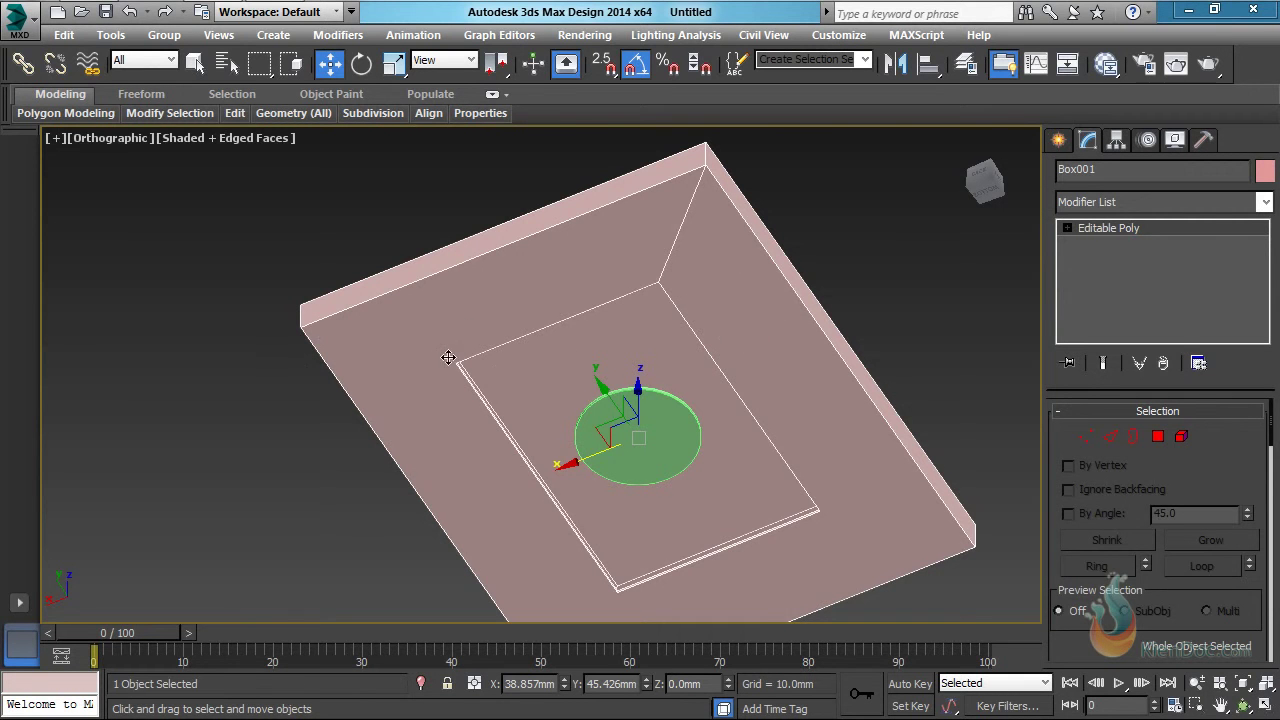
key("t")
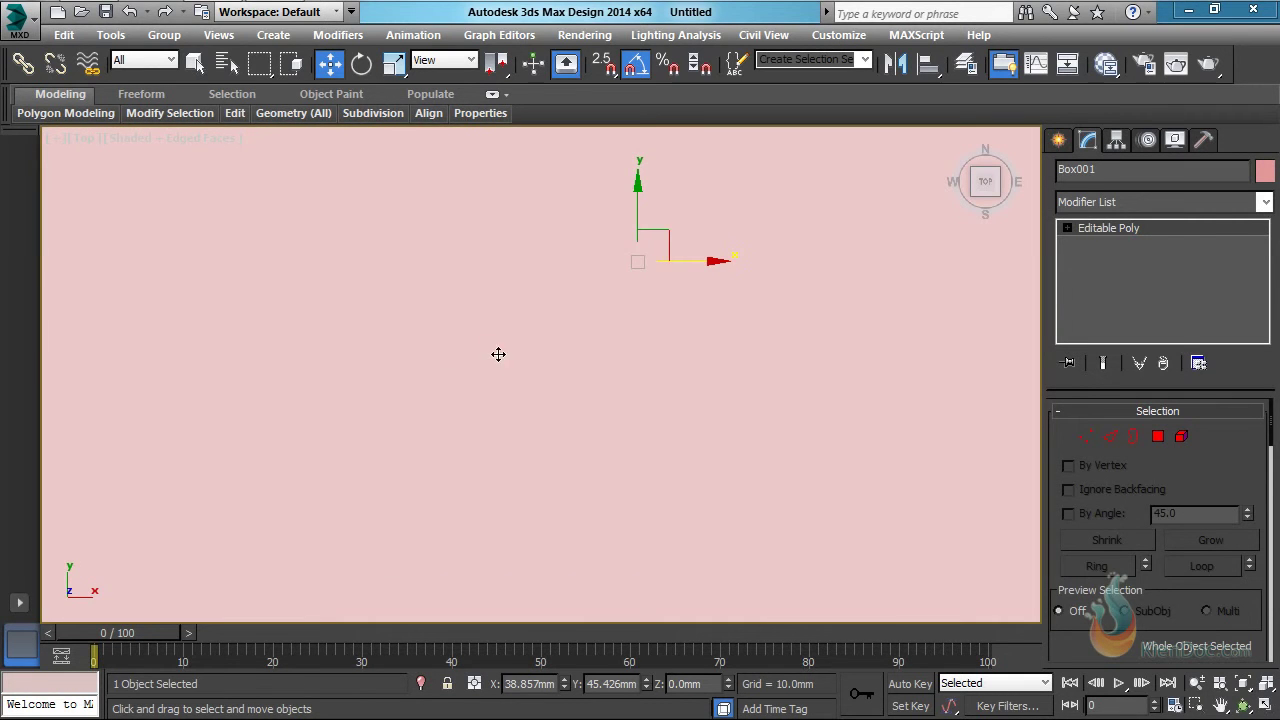
key("z")
key("F3")
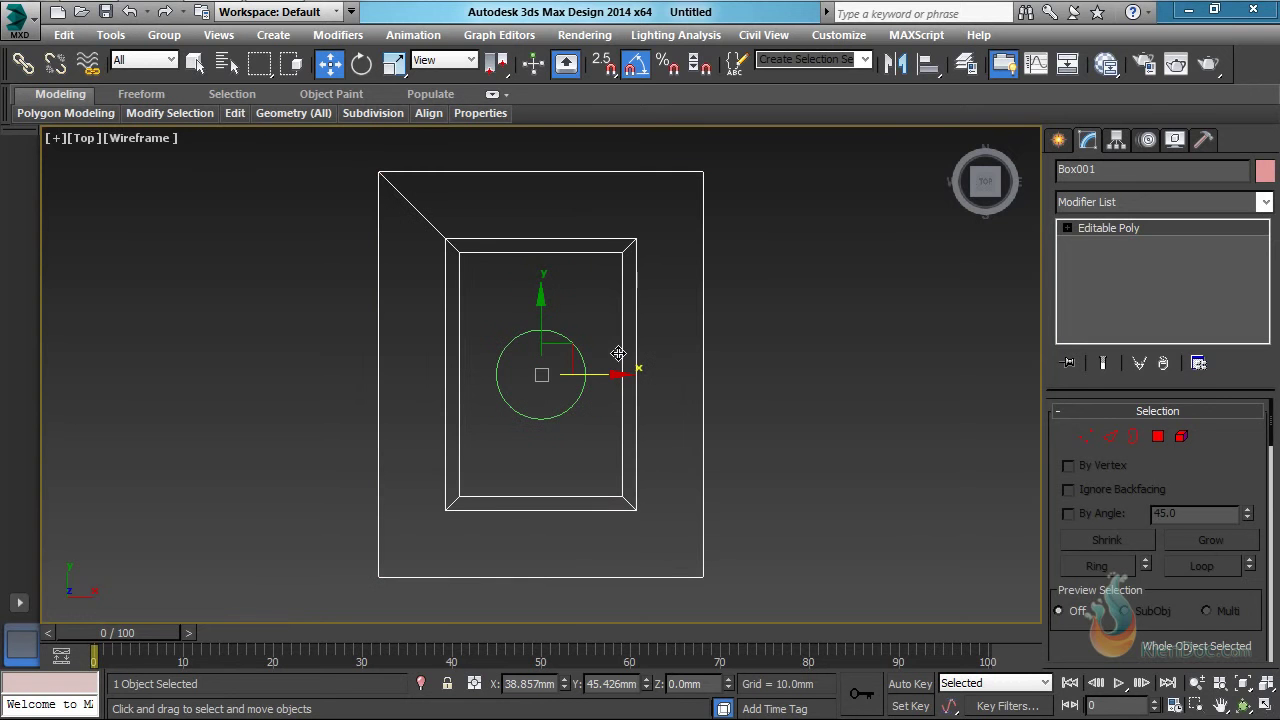
left_click(1059, 141)
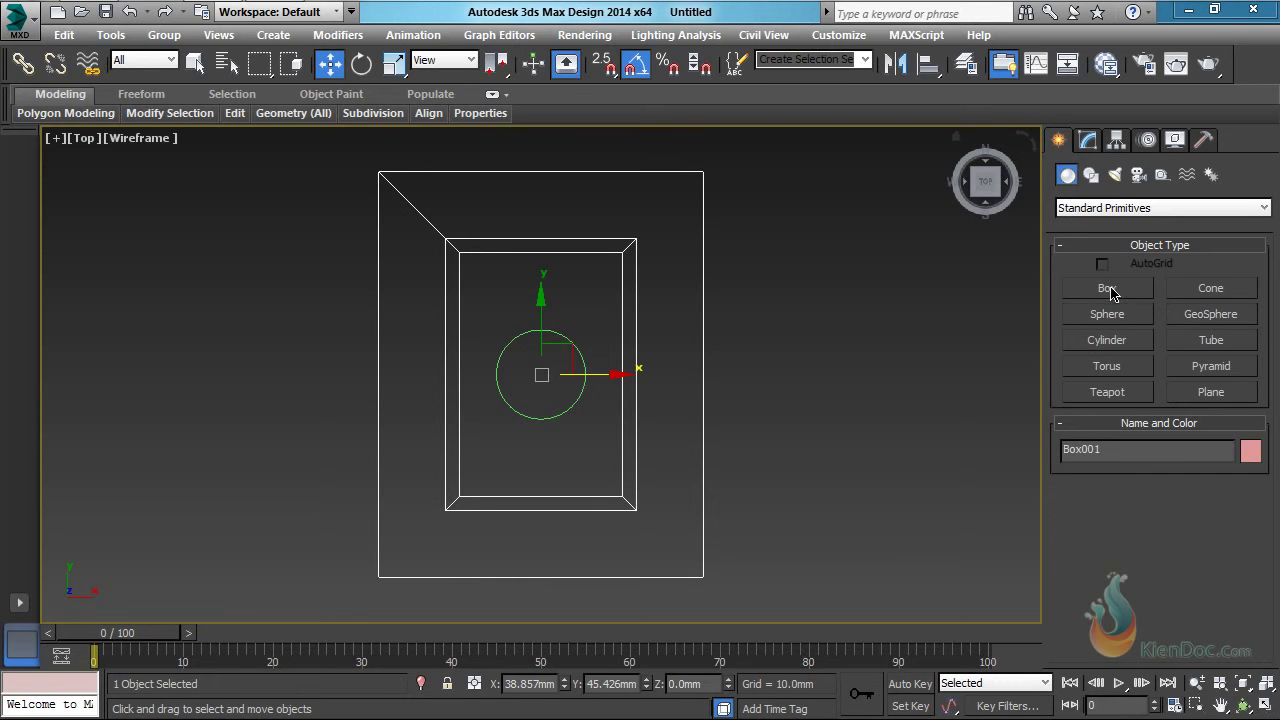
left_click(1108, 288)
scroll(506, 237, "up", 2)
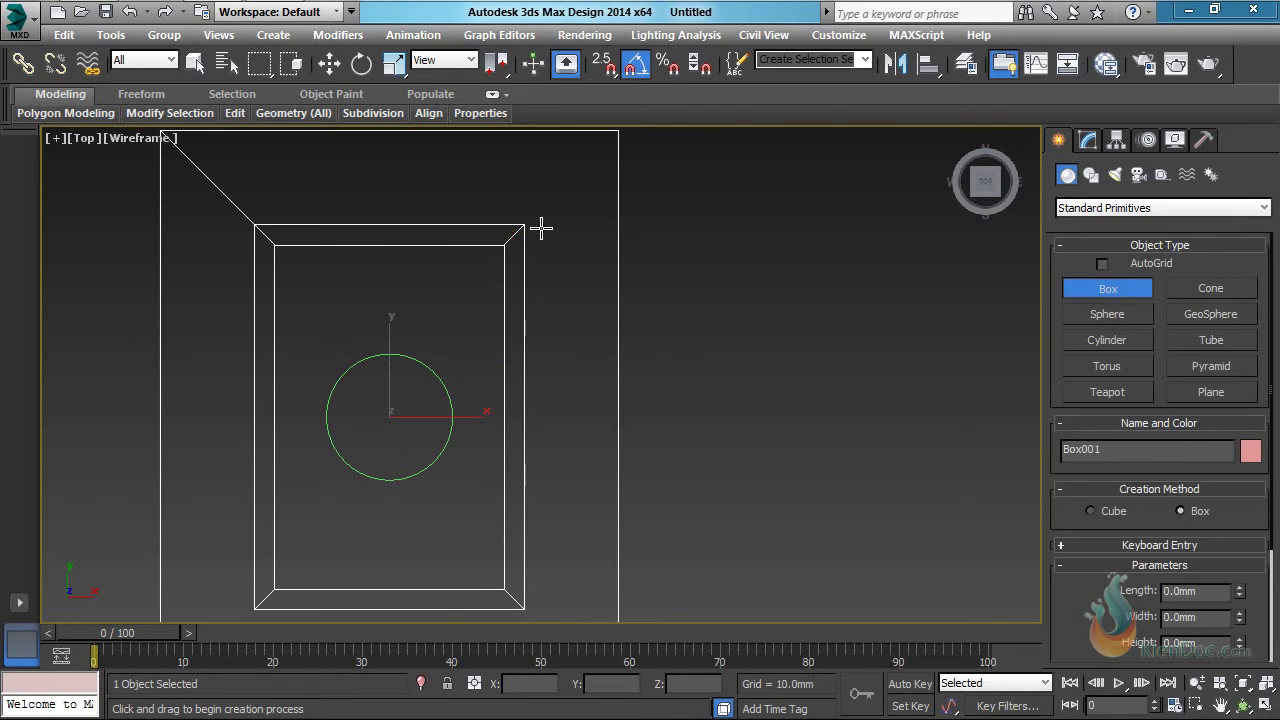
left_click_drag(538, 227, 608, 286)
left_click(600, 266)
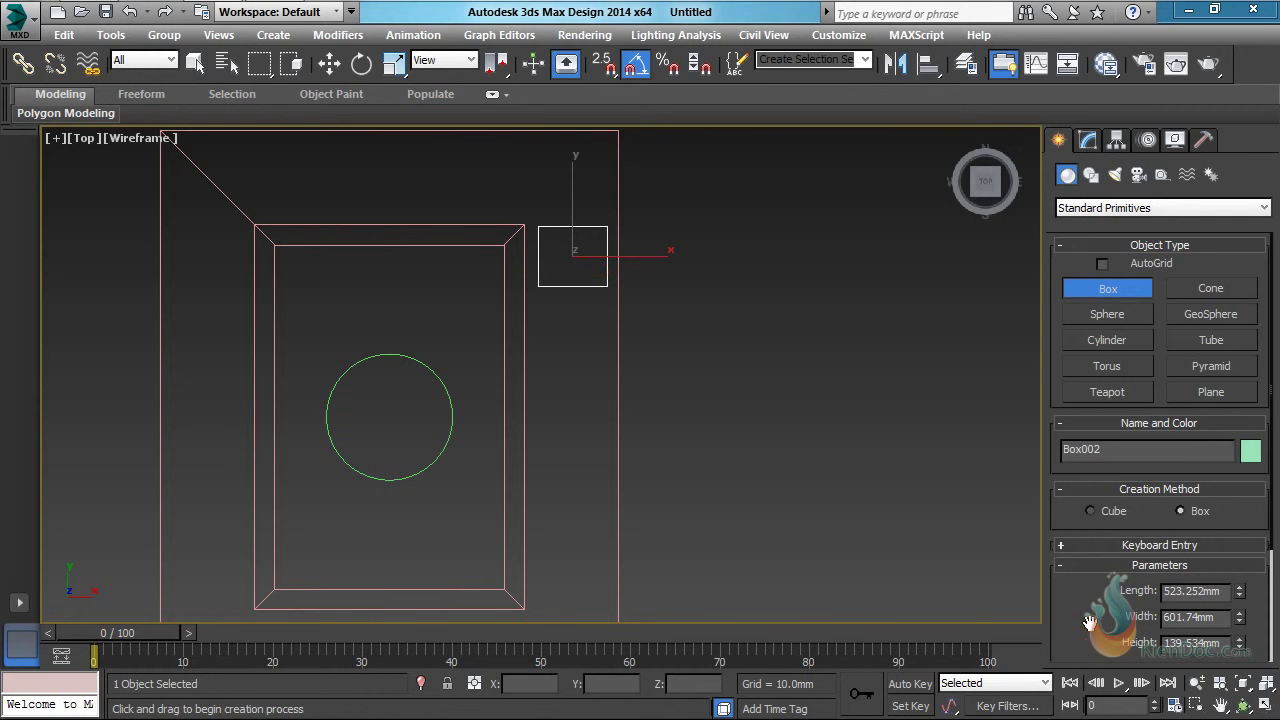
Set the new box's length to 530 mm, width to 600 mm and height to 200 mm
left_click_drag(1088, 622, 1113, 595)
double_click(1195, 605)
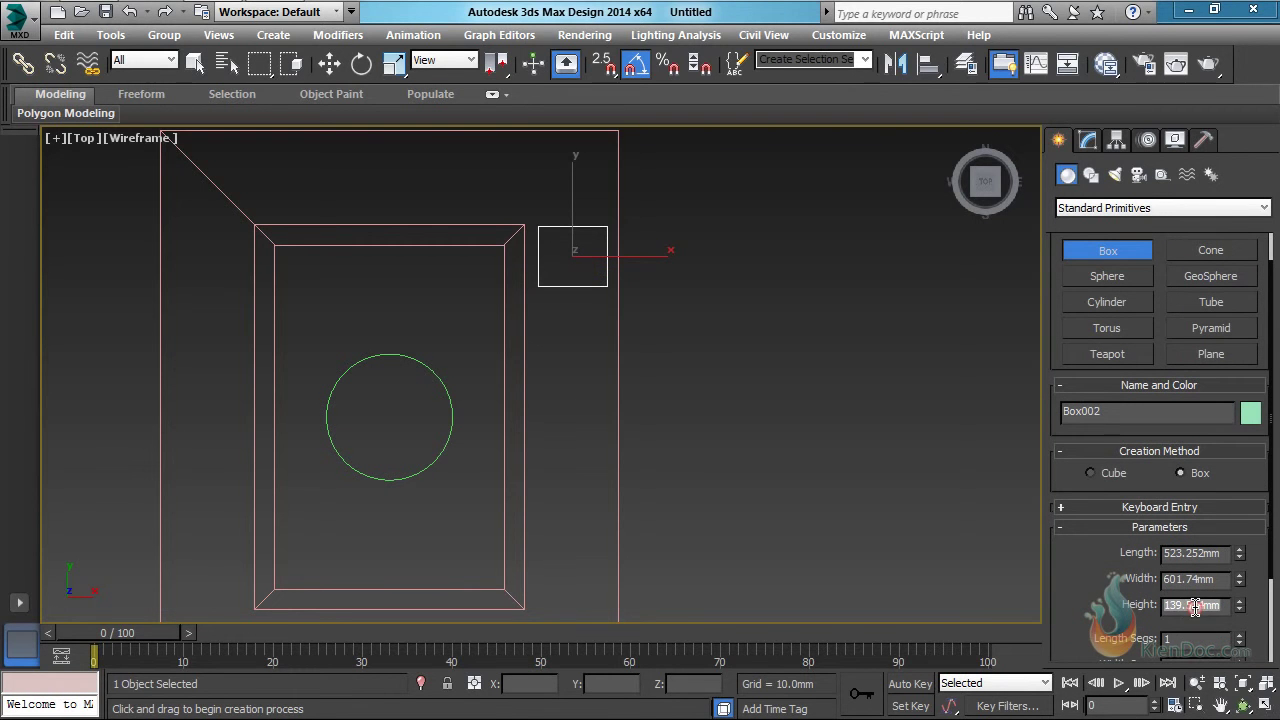
type("200")
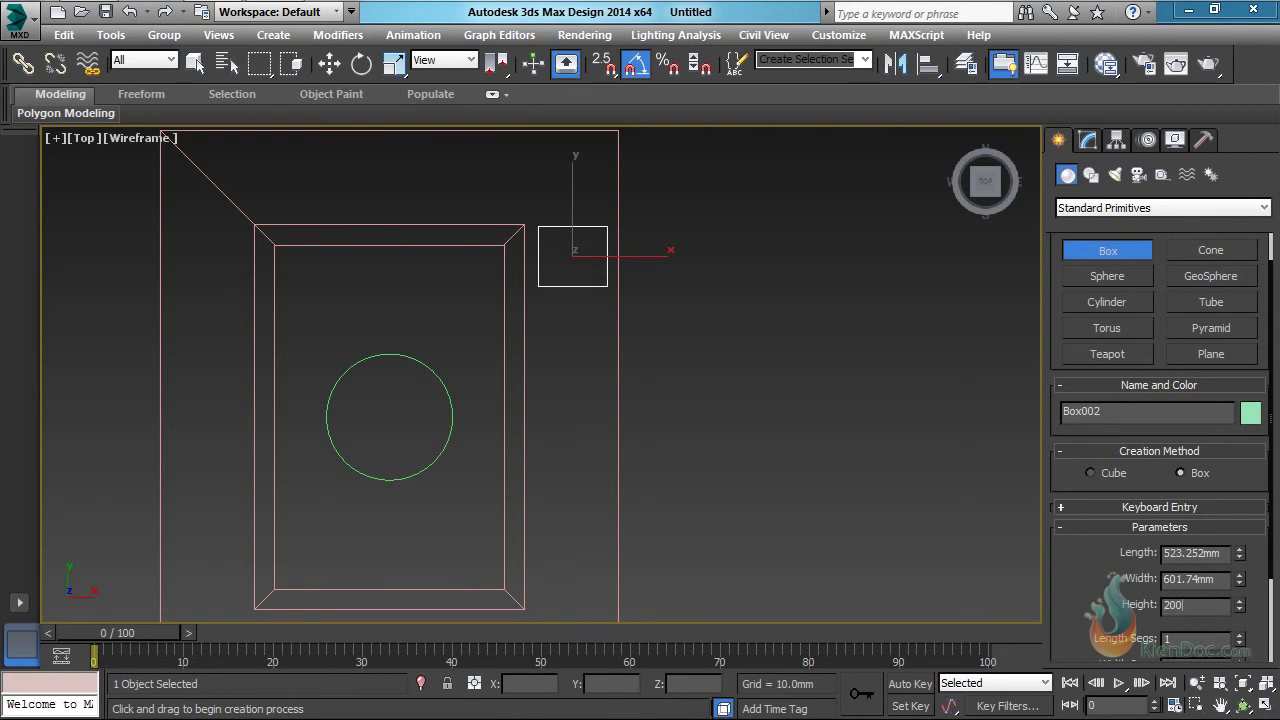
double_click(1200, 553)
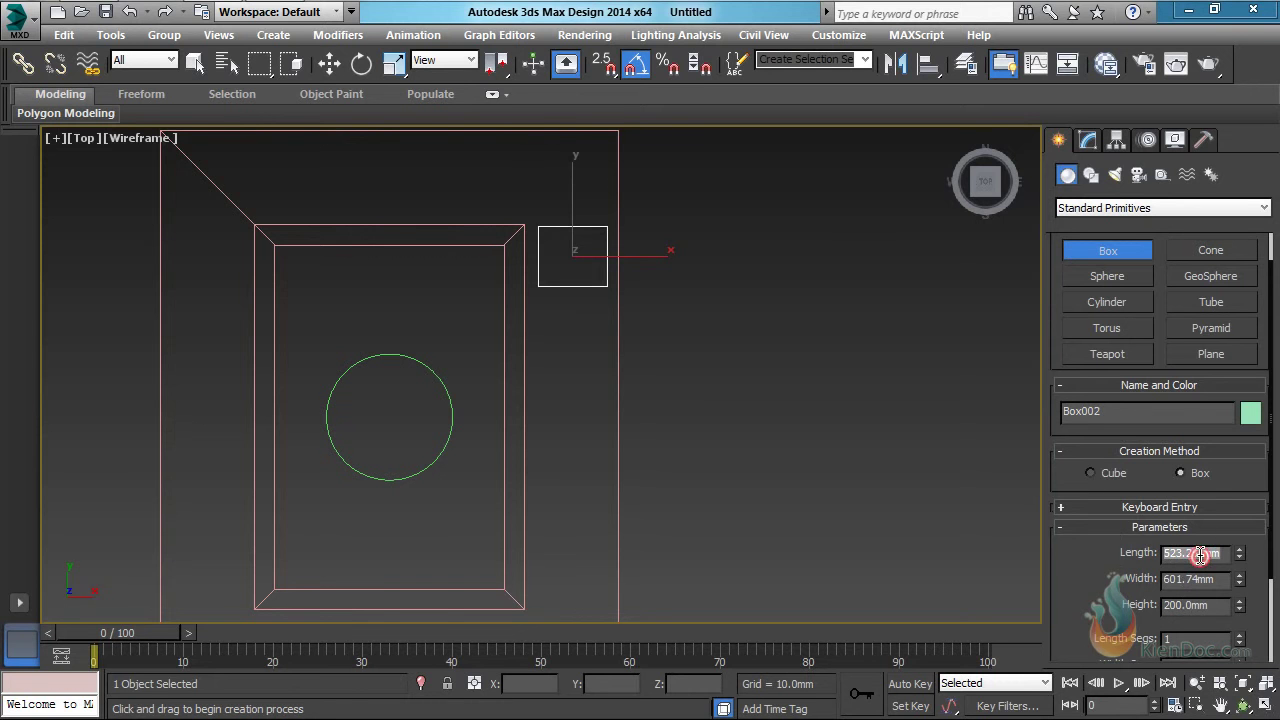
type("530")
double_click(1208, 580)
type("600")
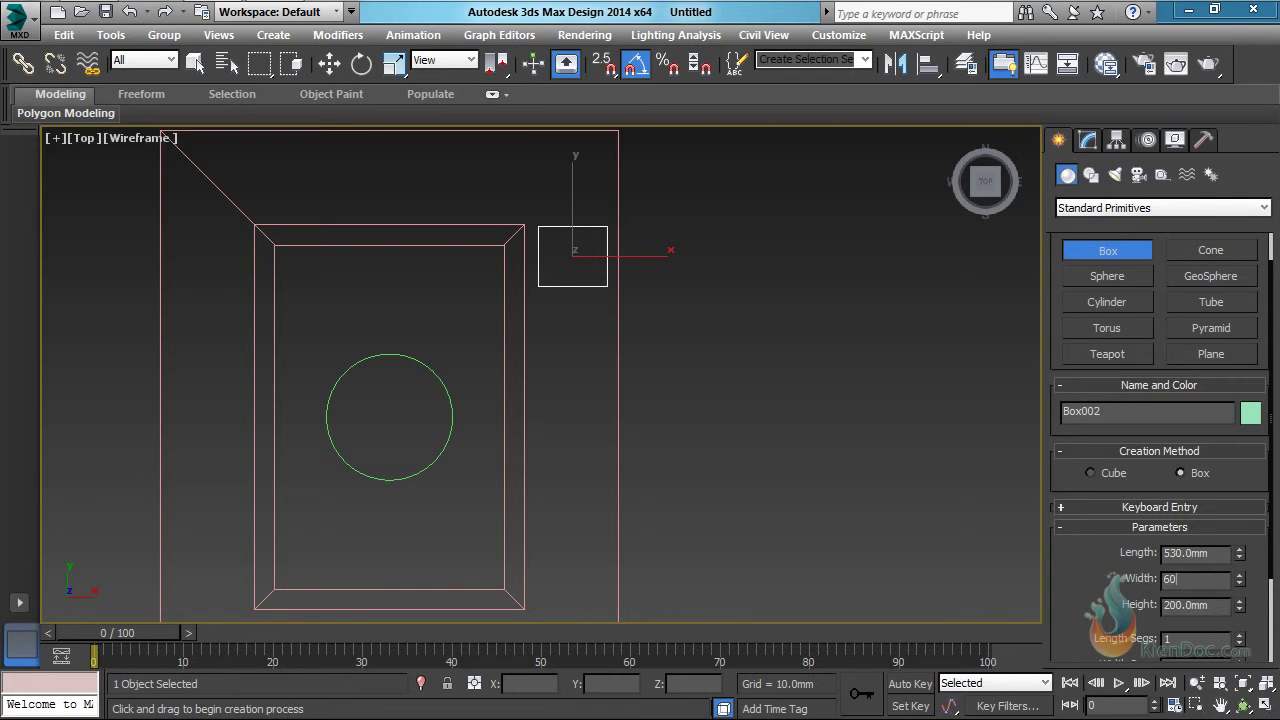
key("Return")
Move the new box slightly within the strip between the recess's right side and the slab's right edge
middle_click_drag(577, 274, 576, 352)
key("w")
scroll(537, 265, "up", 2)
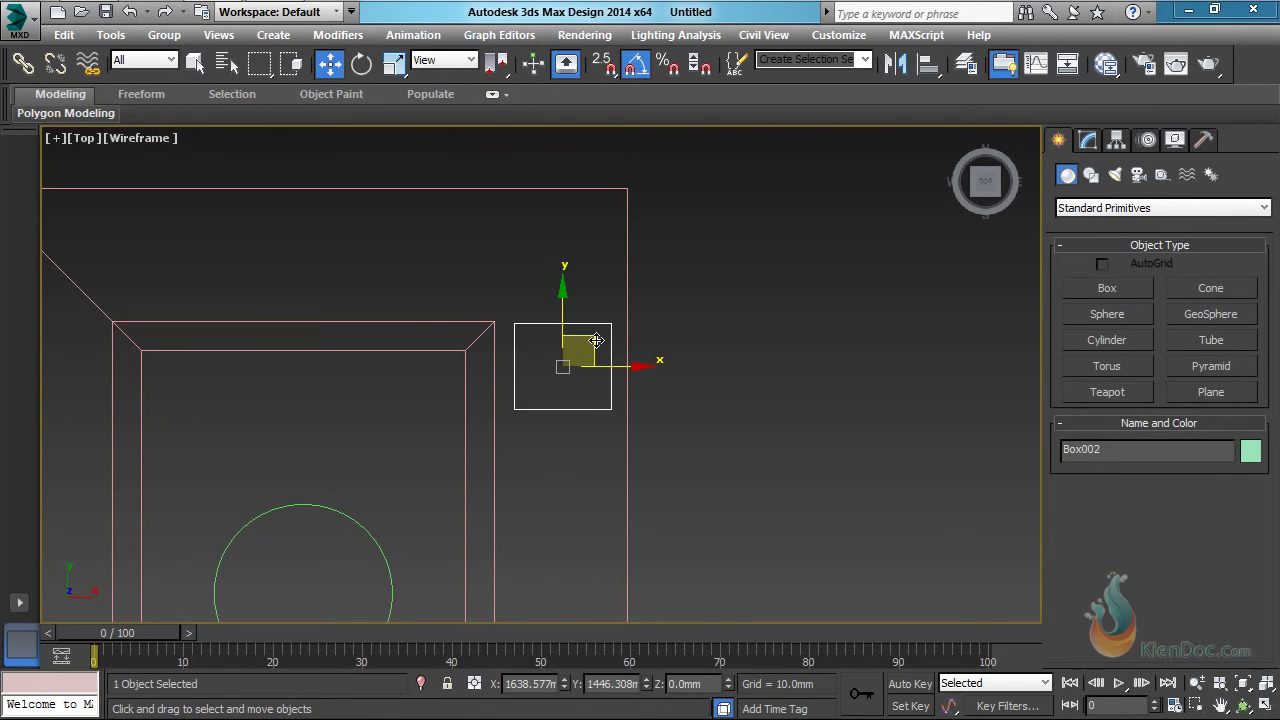
left_click_drag(604, 342, 597, 335)
scroll(594, 306, "up", 2)
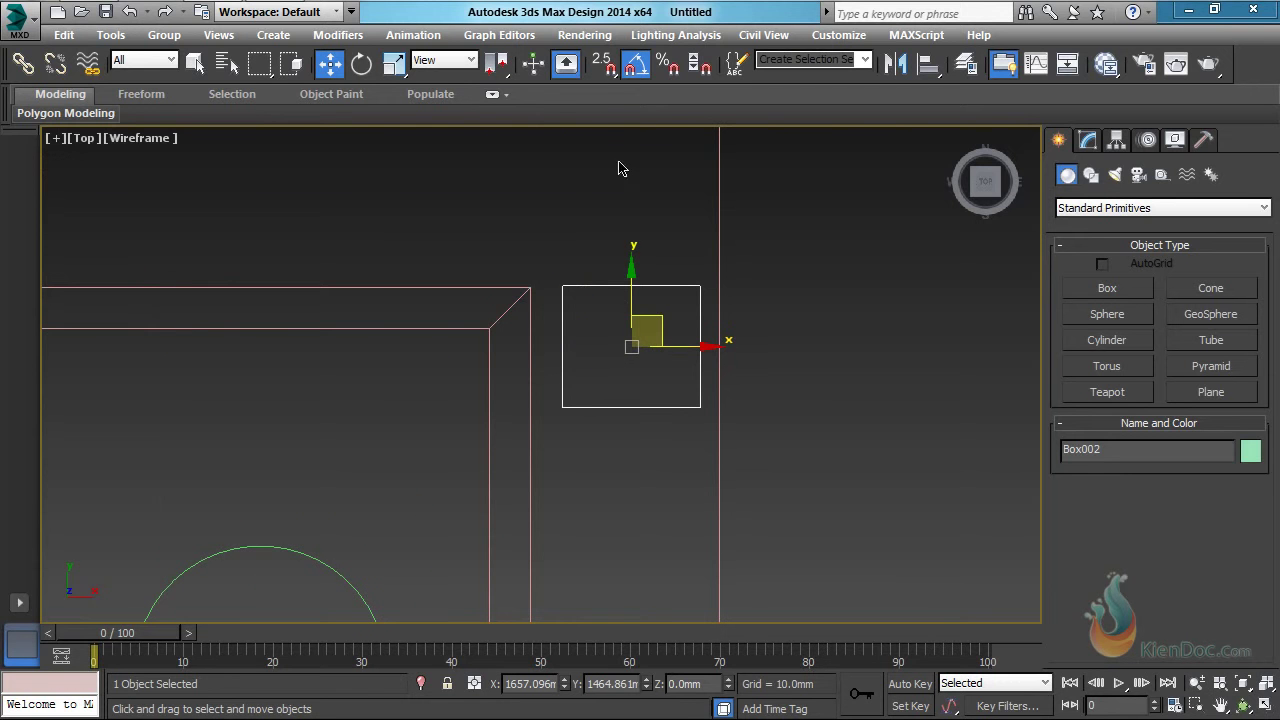
Turn on 2.5D snapping with Vertex as the only snap type
right_click(604, 66)
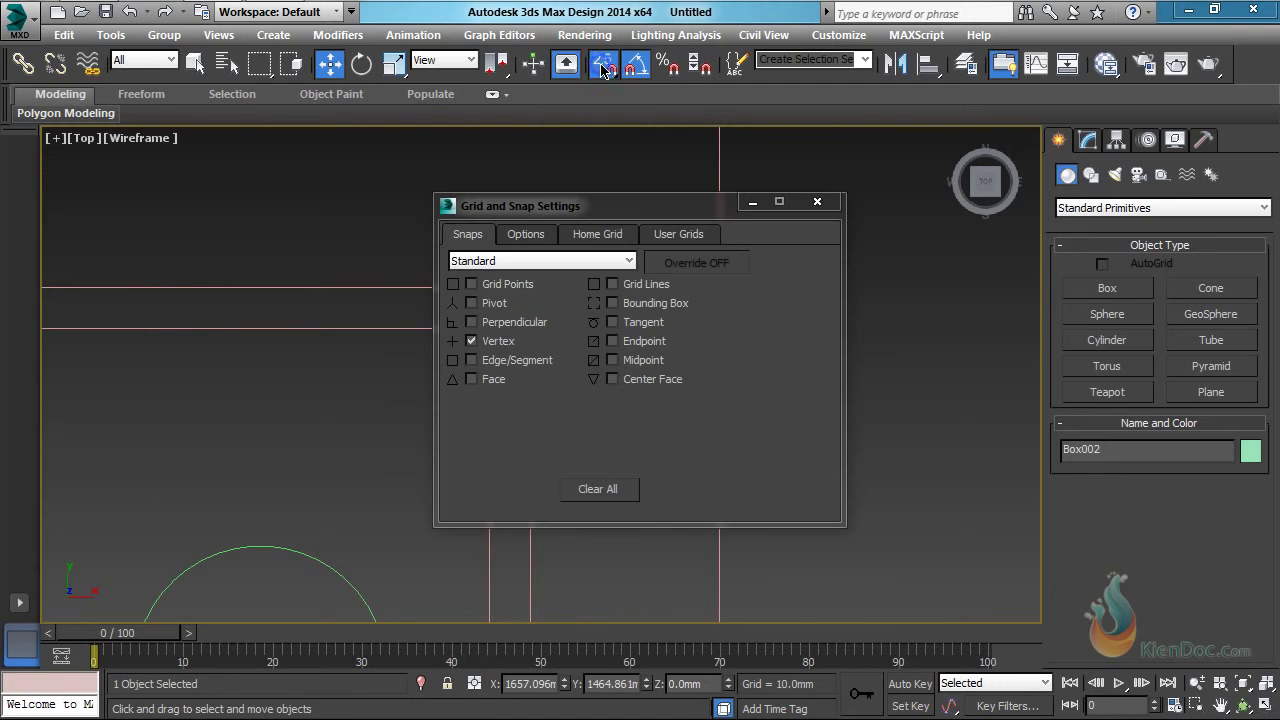
left_click_drag(604, 66, 610, 130)
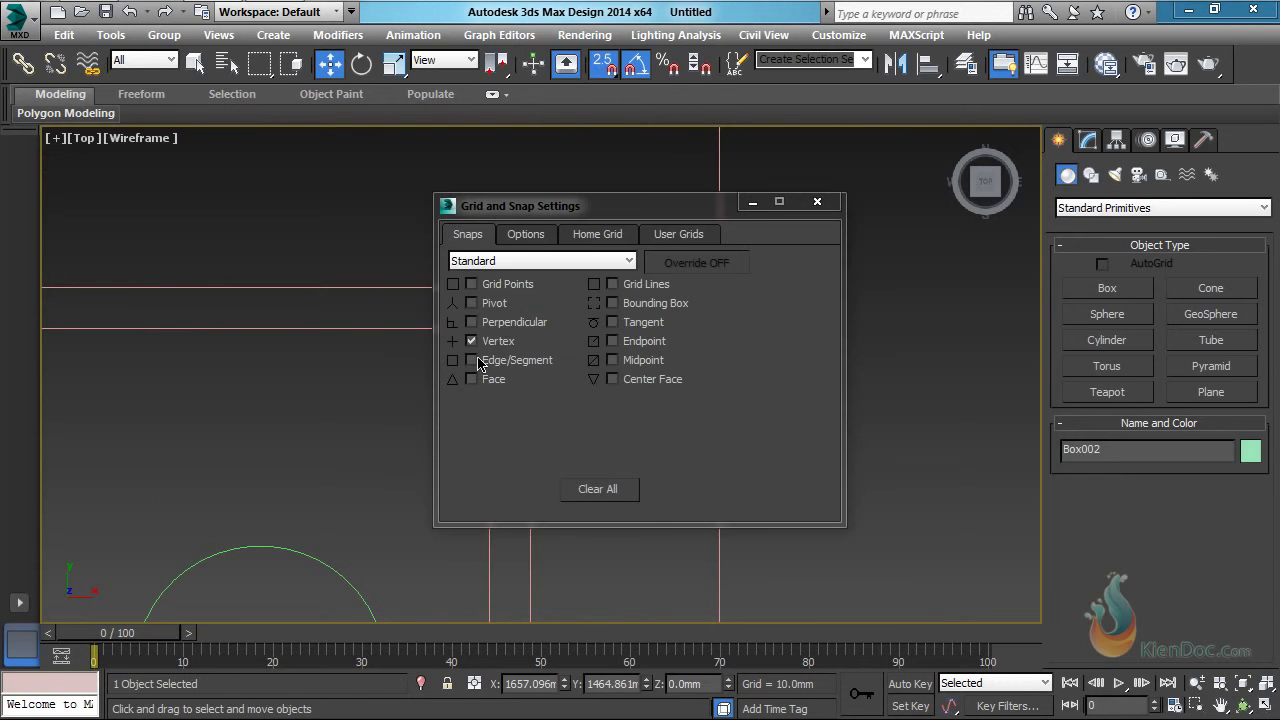
left_click(818, 203)
Move the box vertically with vertex snapping so its upper edge lines up with the recess's upper-right outer corner
middle_click_drag(651, 345, 714, 330)
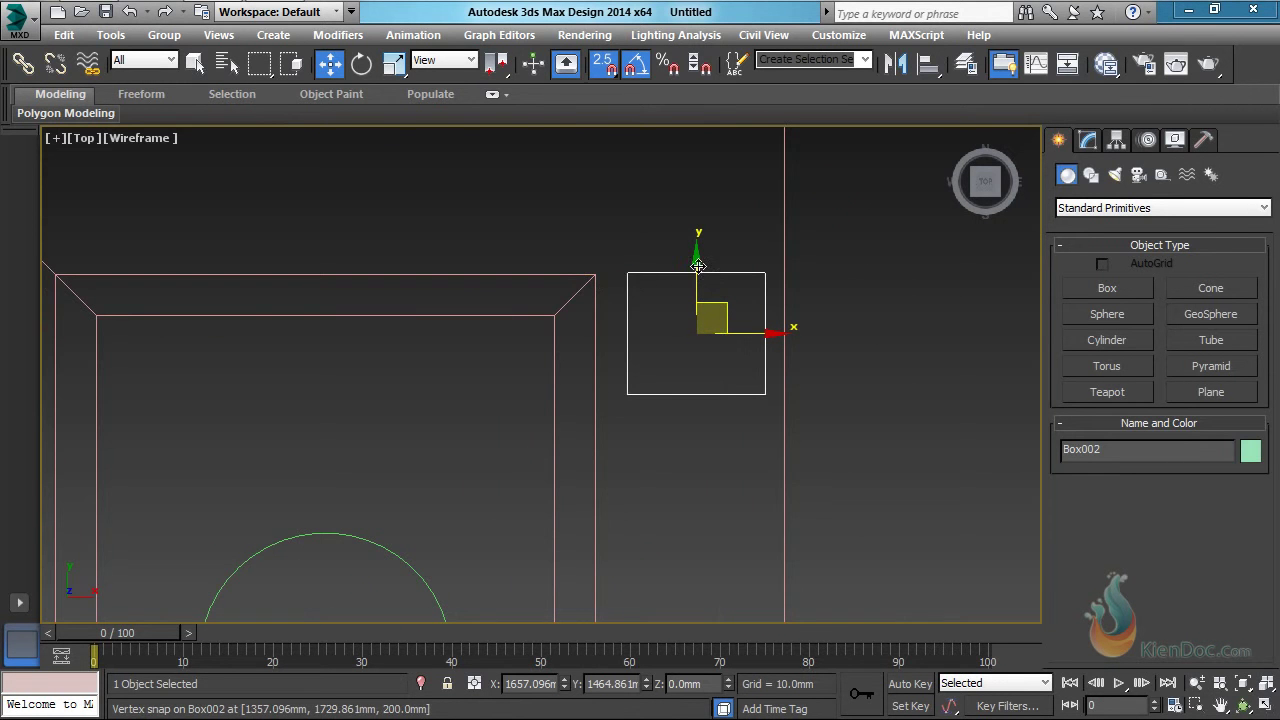
left_click_drag(697, 265, 692, 305)
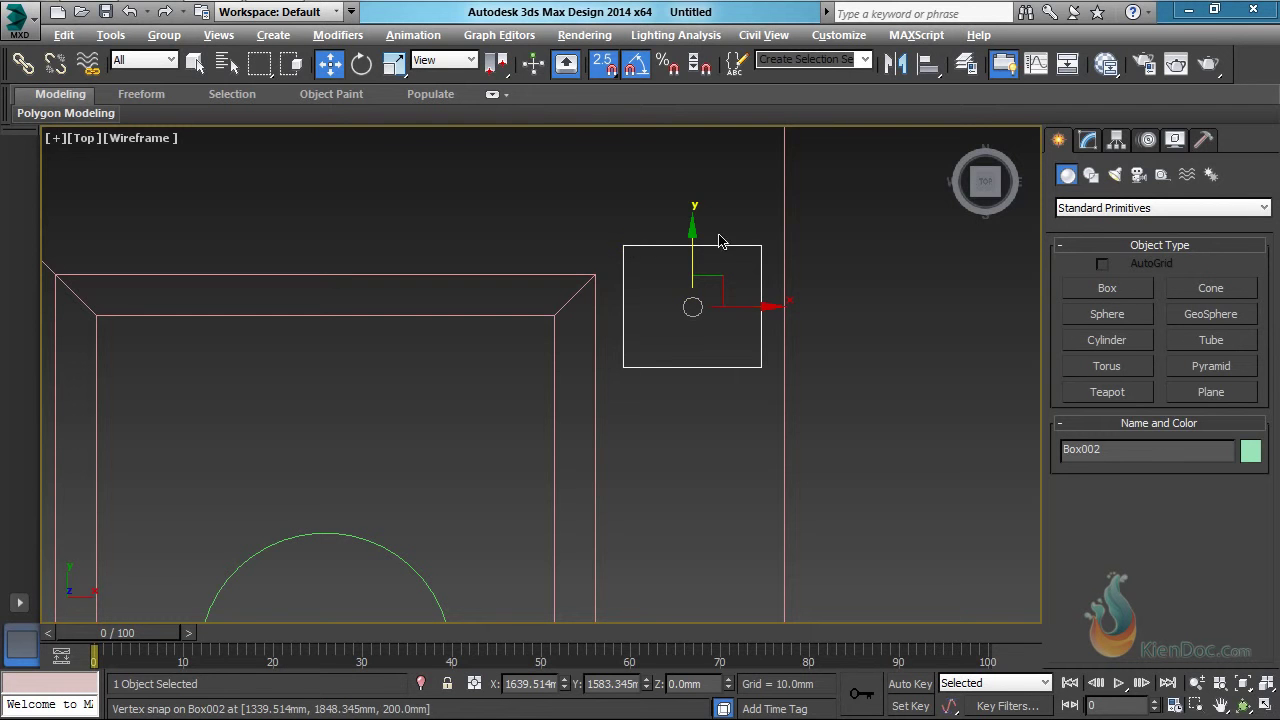
left_click_drag(689, 229, 592, 276)
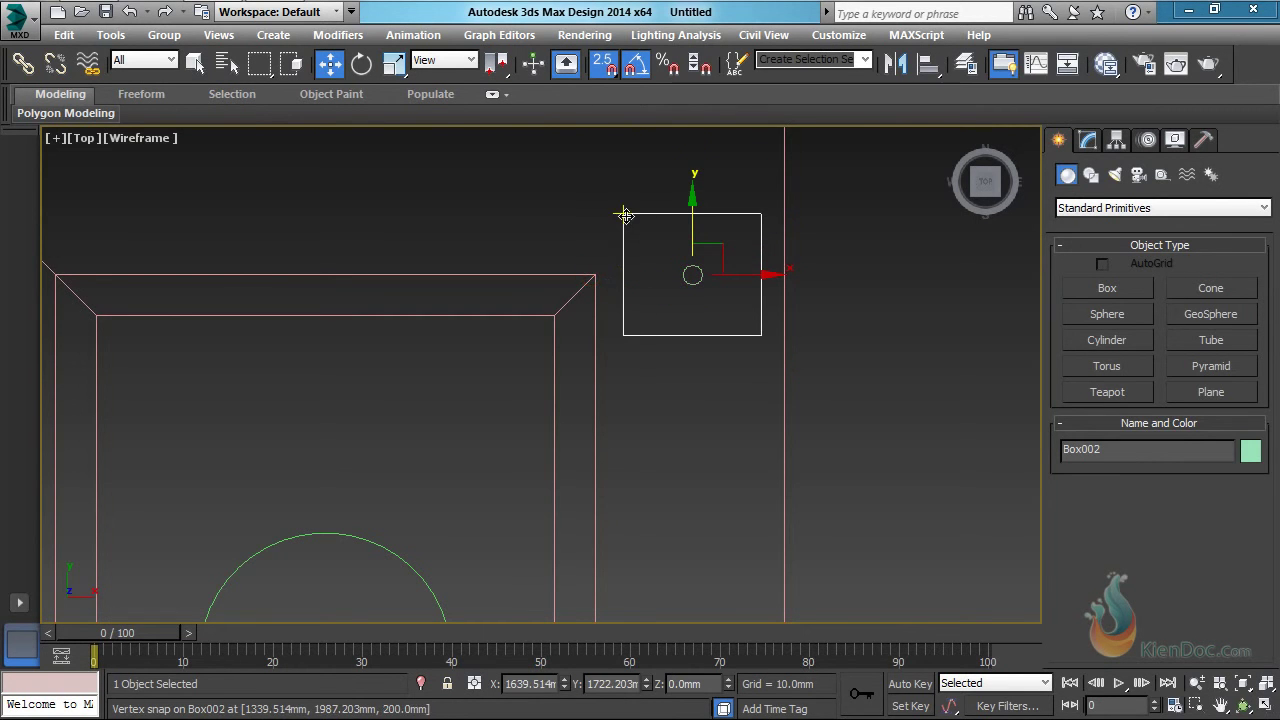
left_click_drag(624, 215, 597, 270)
scroll(866, 351, "down", 3)
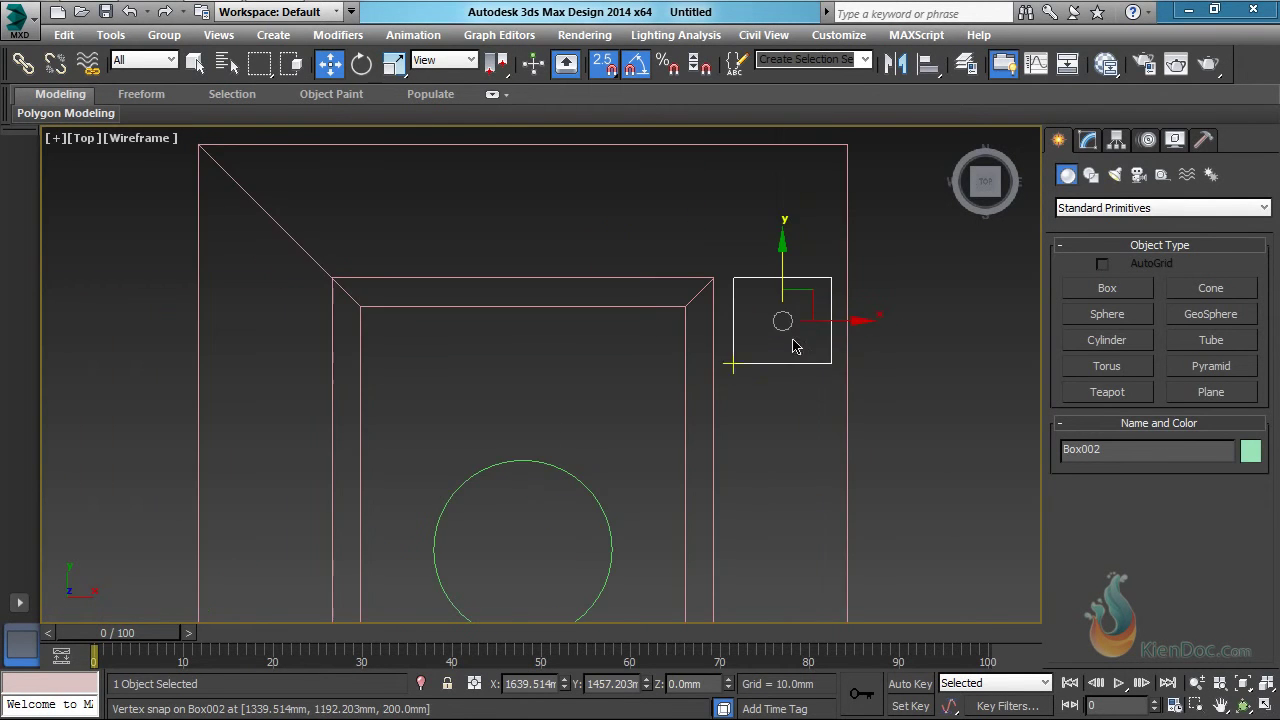
Turn snapping off and shift the box about 13 mm along X toward the recess
middle_click_drag(794, 346, 726, 312)
scroll(726, 312, "up", 2)
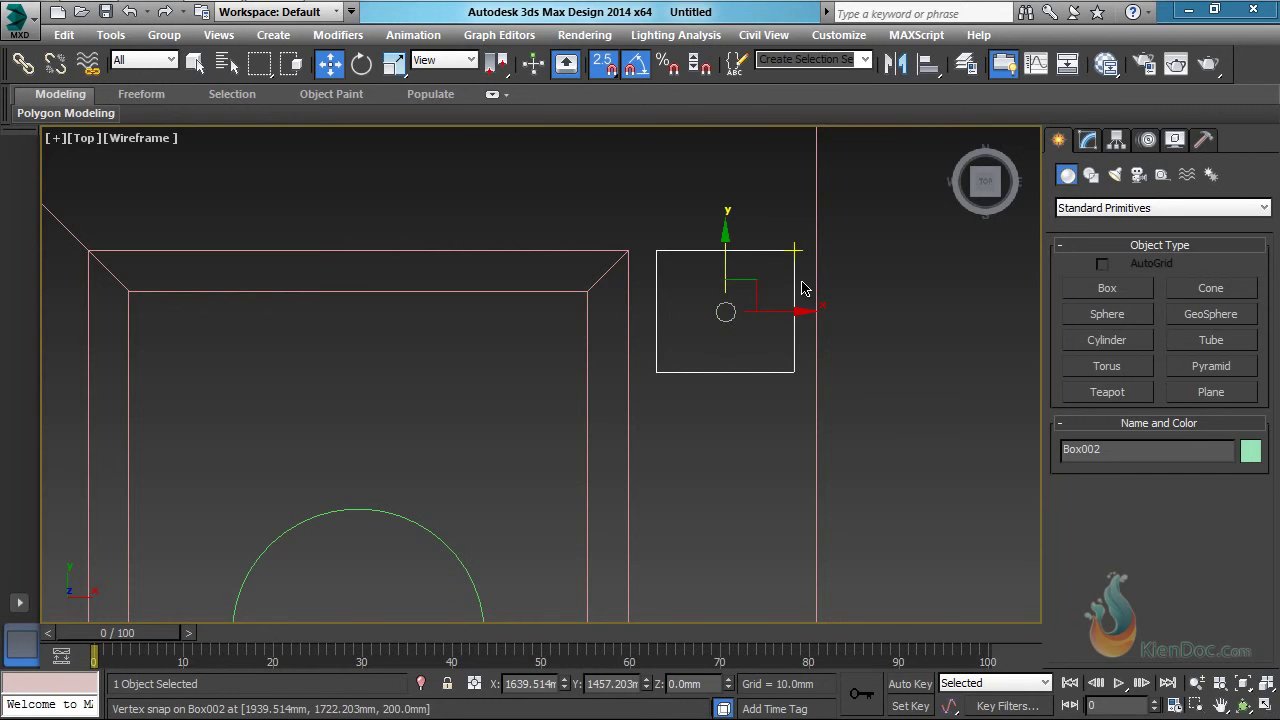
scroll(705, 333, "down", 2)
middle_click_drag(720, 292, 726, 342)
key("s")
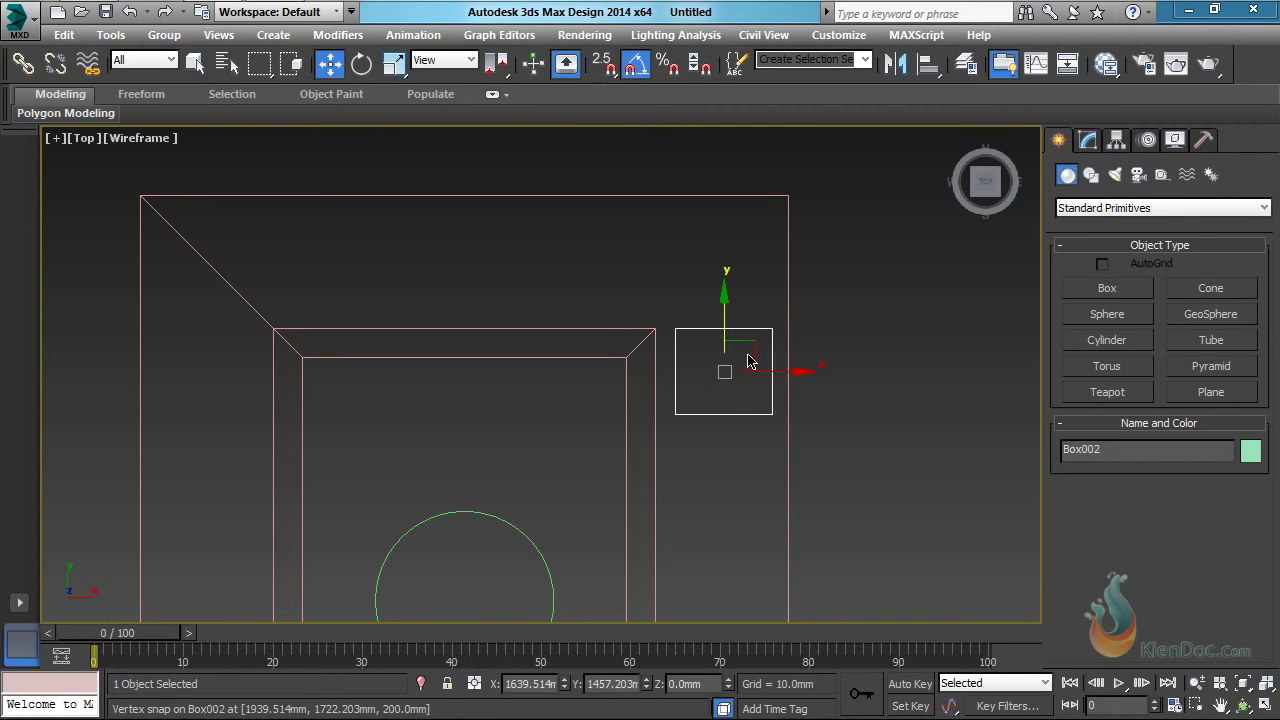
scroll(711, 345, "up", 2)
scroll(710, 347, "up", 2)
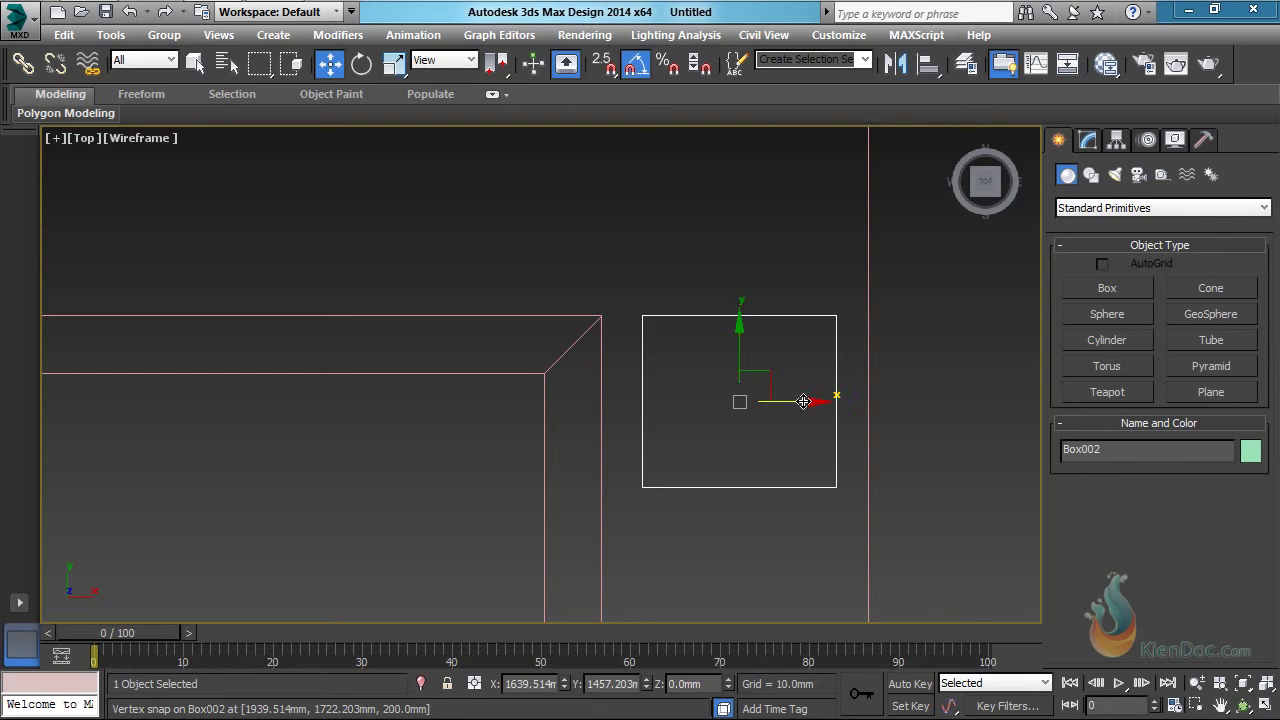
left_click_drag(803, 401, 800, 402)
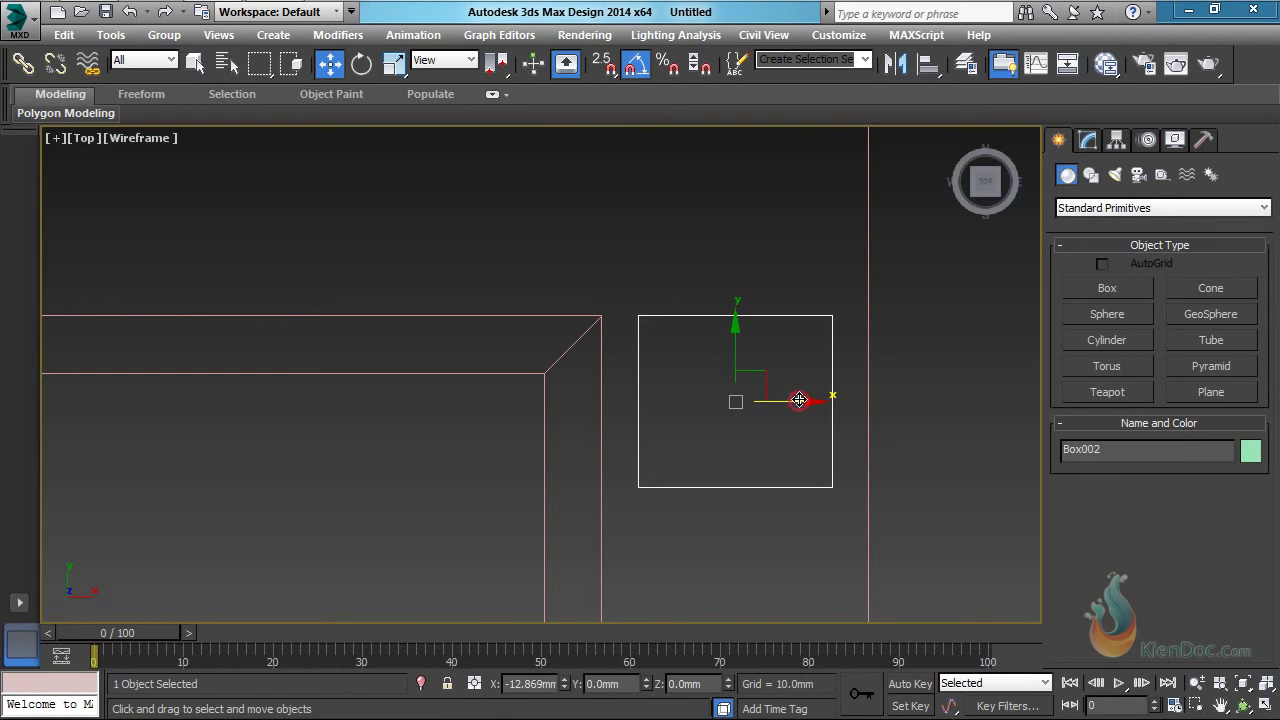
Make one copy of the box straight down along Y, beside the recess's lower-right corner
scroll(800, 402, "down", 4)
middle_click_drag(800, 403, 729, 226)
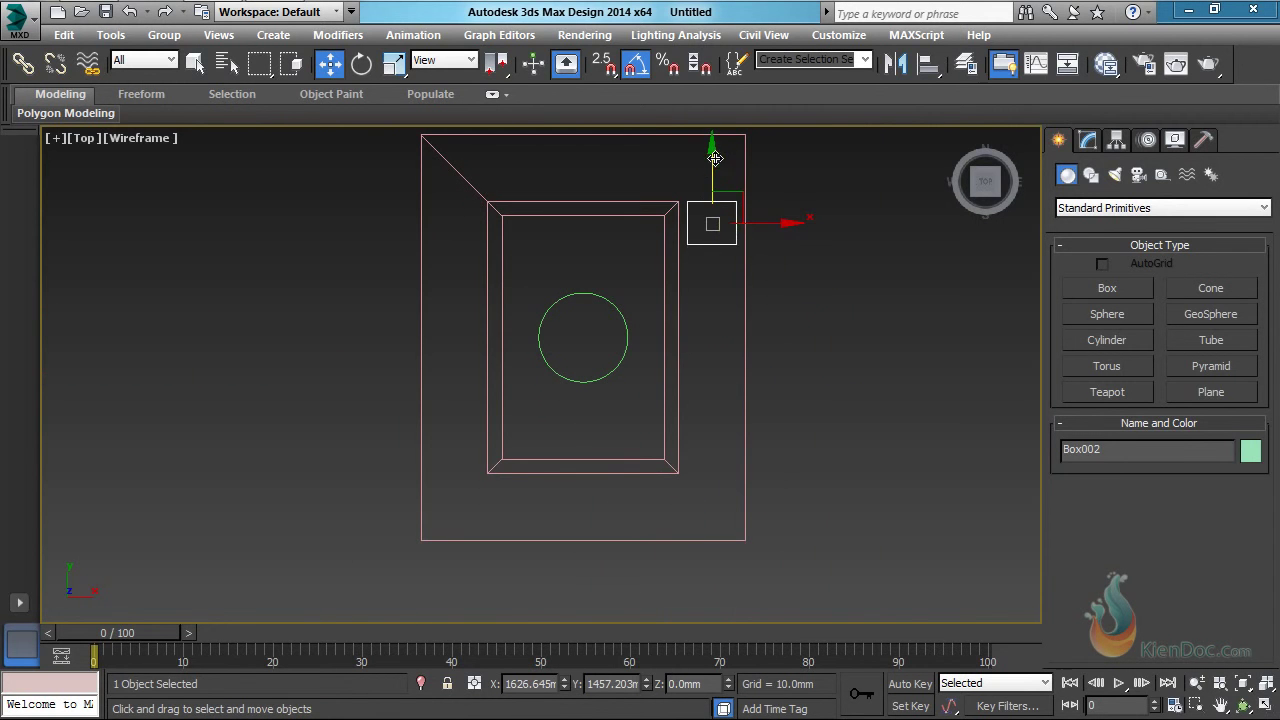
mouse_move(712, 183)
left_mouse_down("shift")
mouse_move(716, 380)
mouse_move(729, 381)
left_mouse_up("shift")
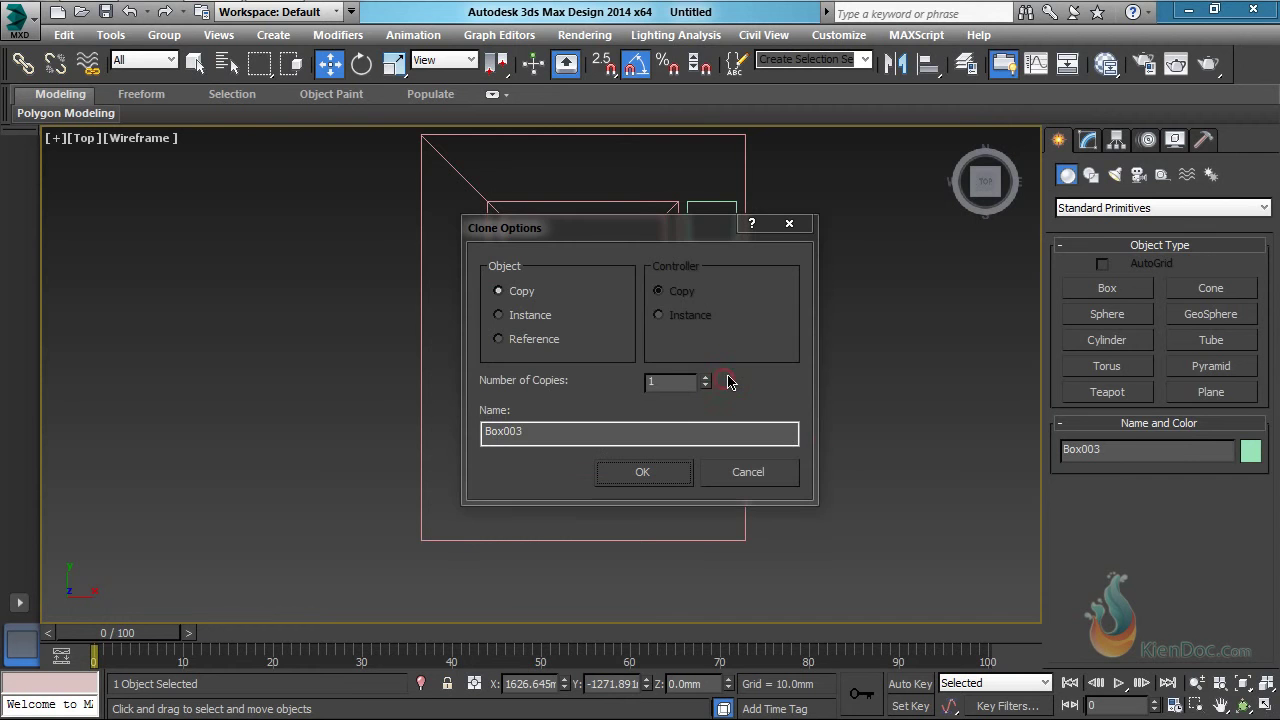
left_click(666, 471)
Use vertex snapping to line up the lower box's bottom edge in Y with the recess's lower-right outer corner
scroll(714, 440, "up", 3)
middle_click_drag(687, 345, 686, 472)
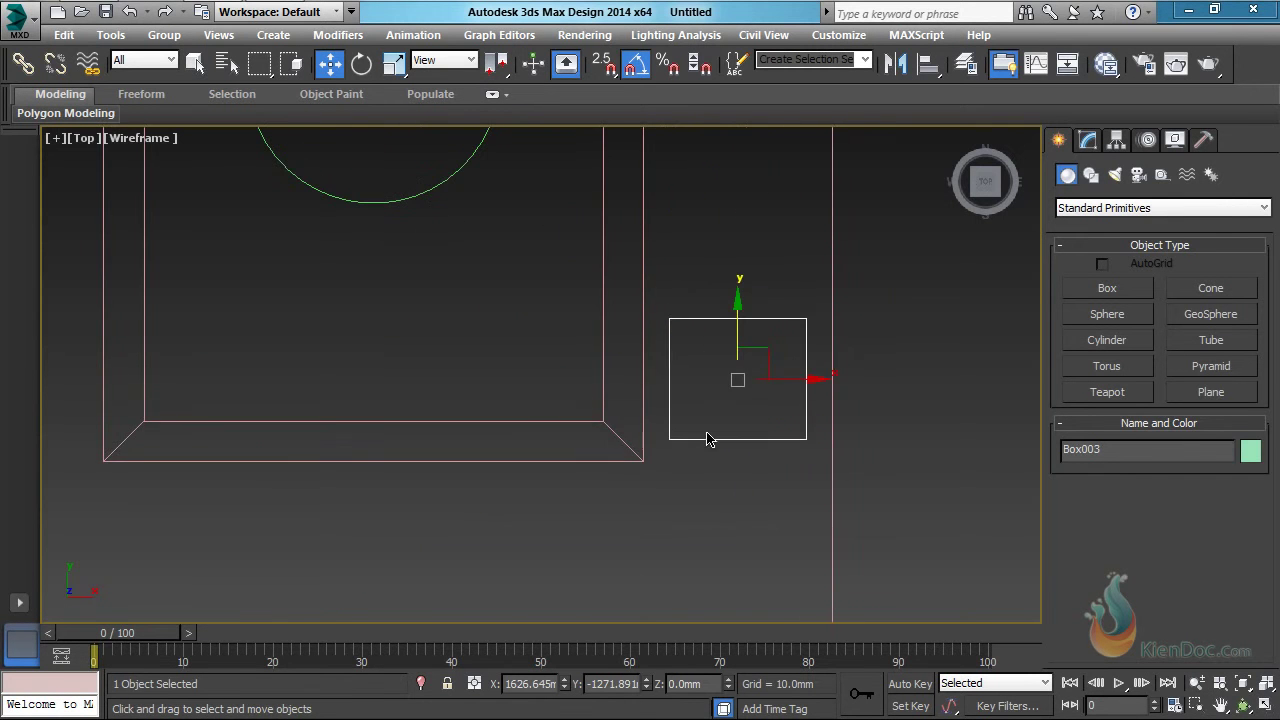
key("s")
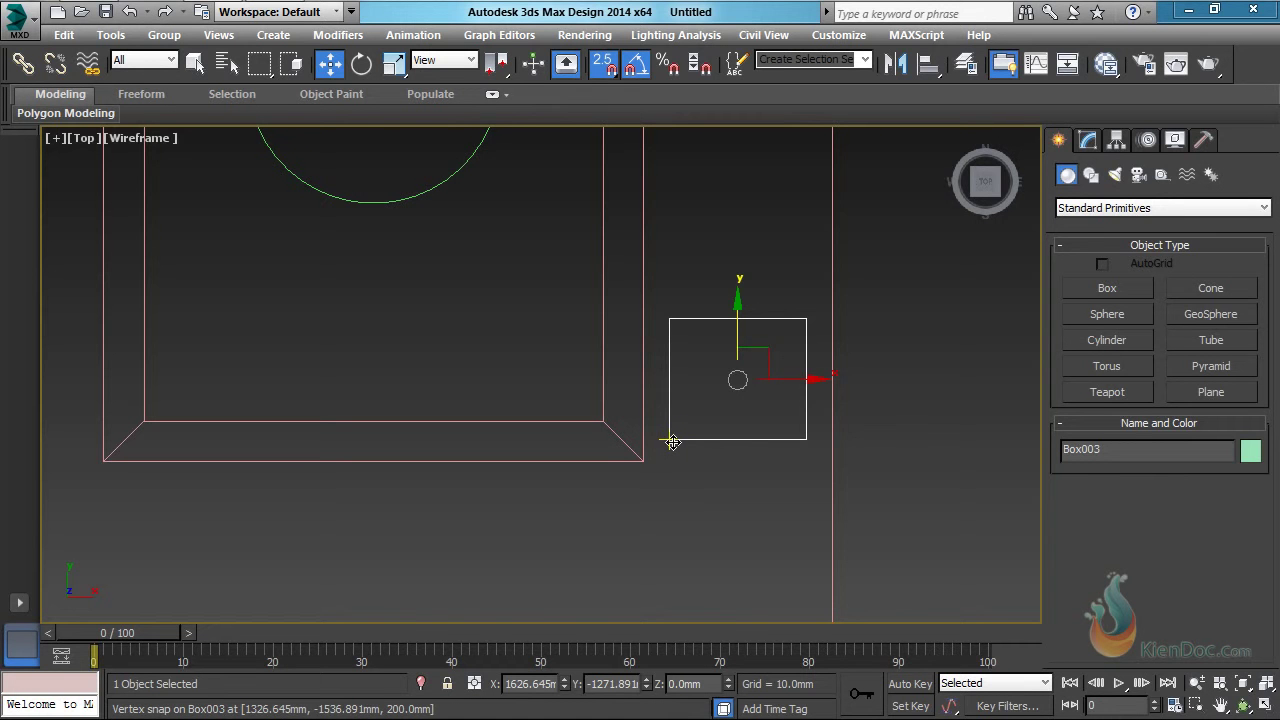
right_click(604, 63)
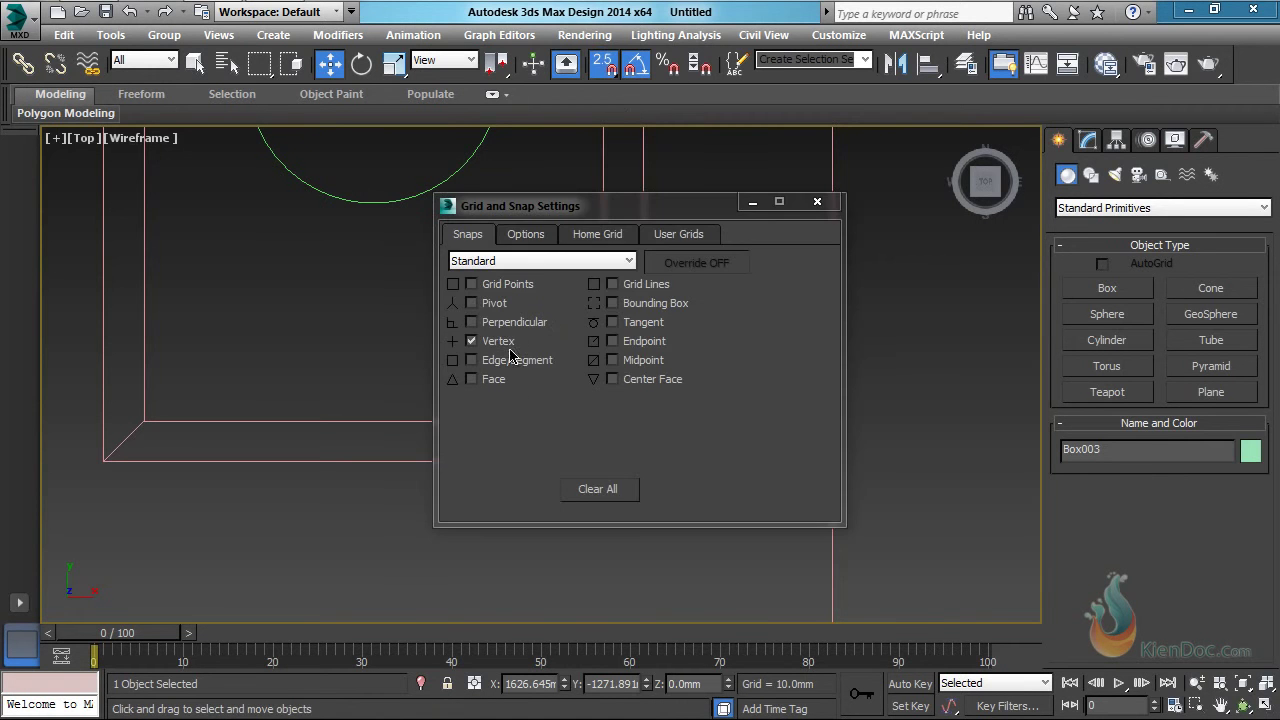
left_click(817, 202)
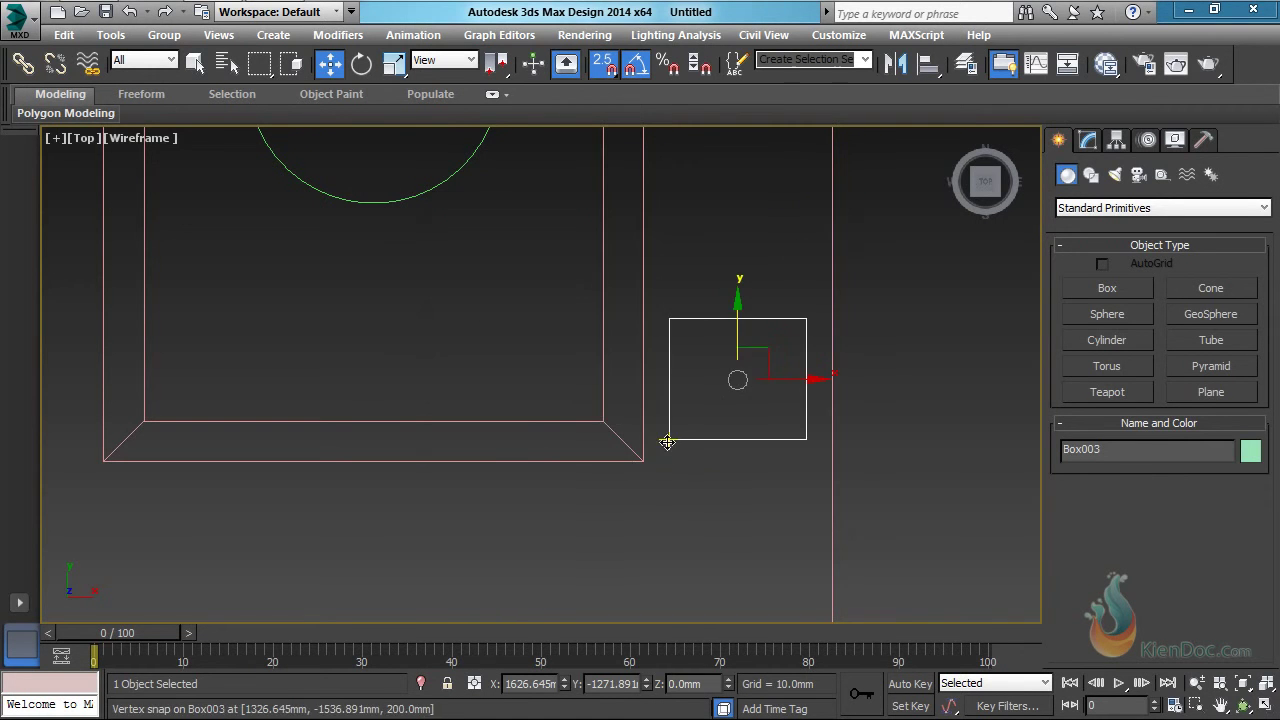
left_click_drag(669, 440, 646, 461)
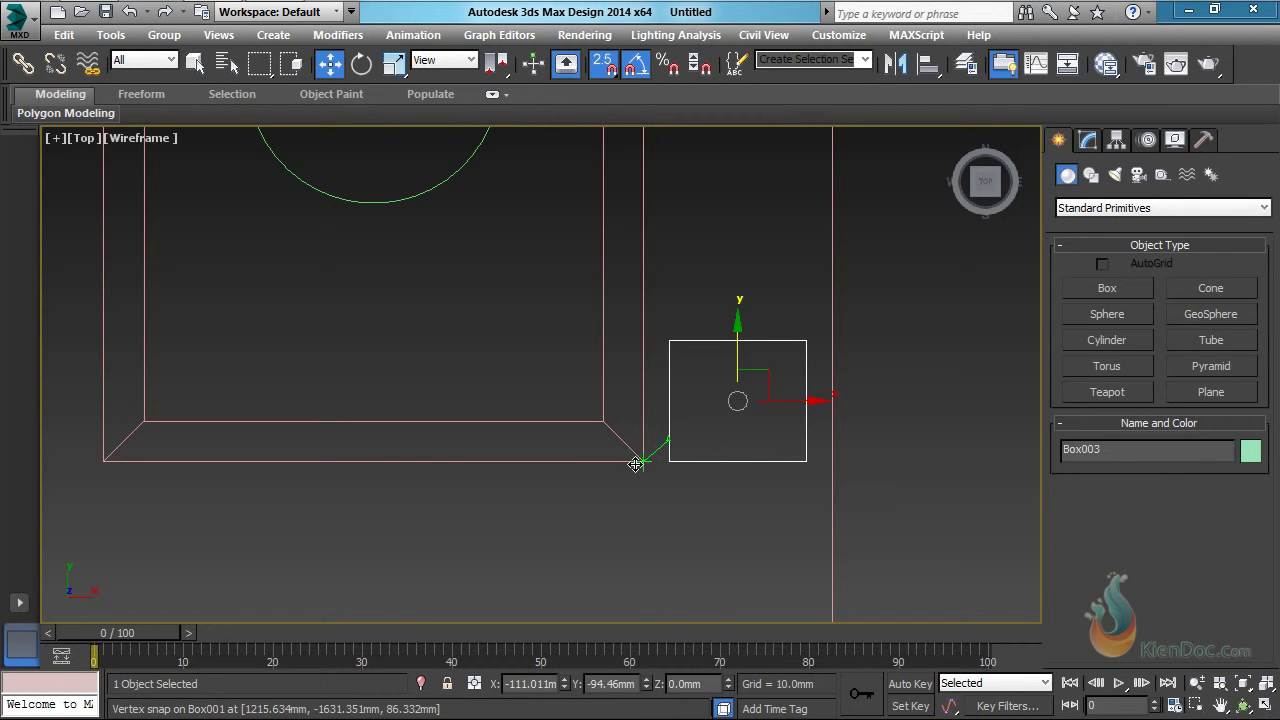
scroll(690, 390, "down", 5)
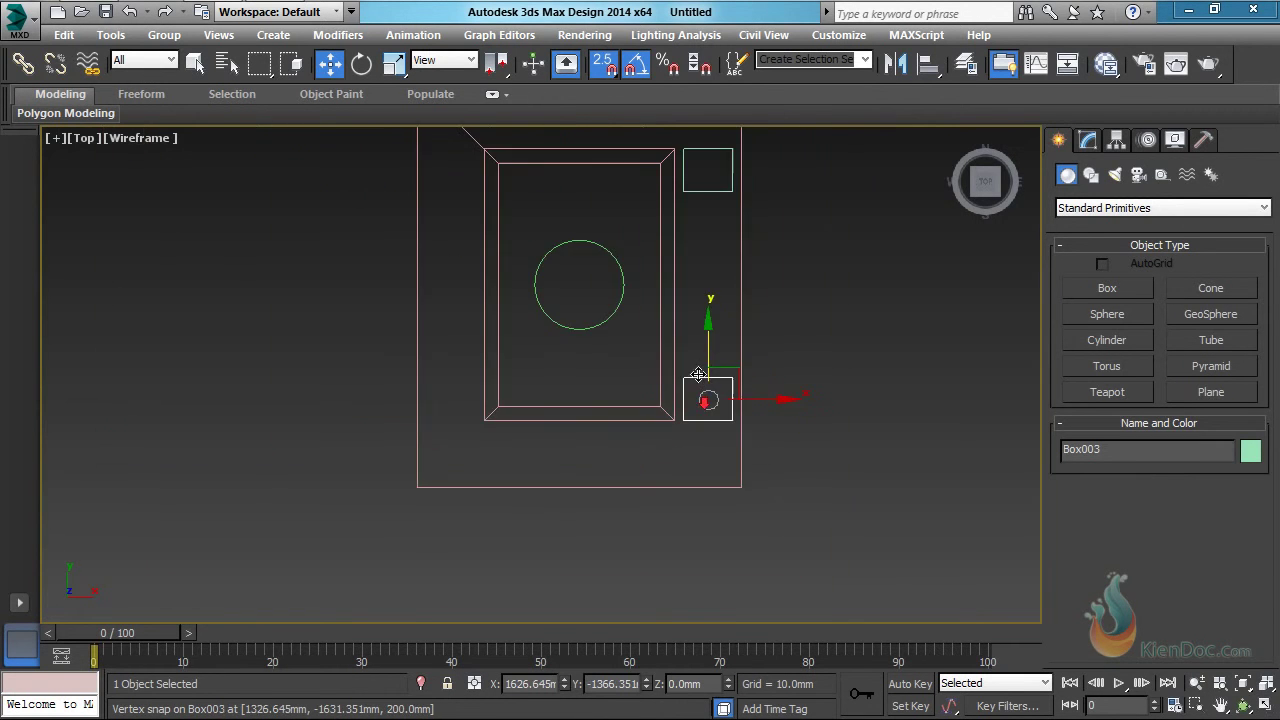
Copy the lower box upward along Y to roughly midway between the two boxes beside the recess
scroll(689, 433, "up", 4)
scroll(690, 440, "down", 4)
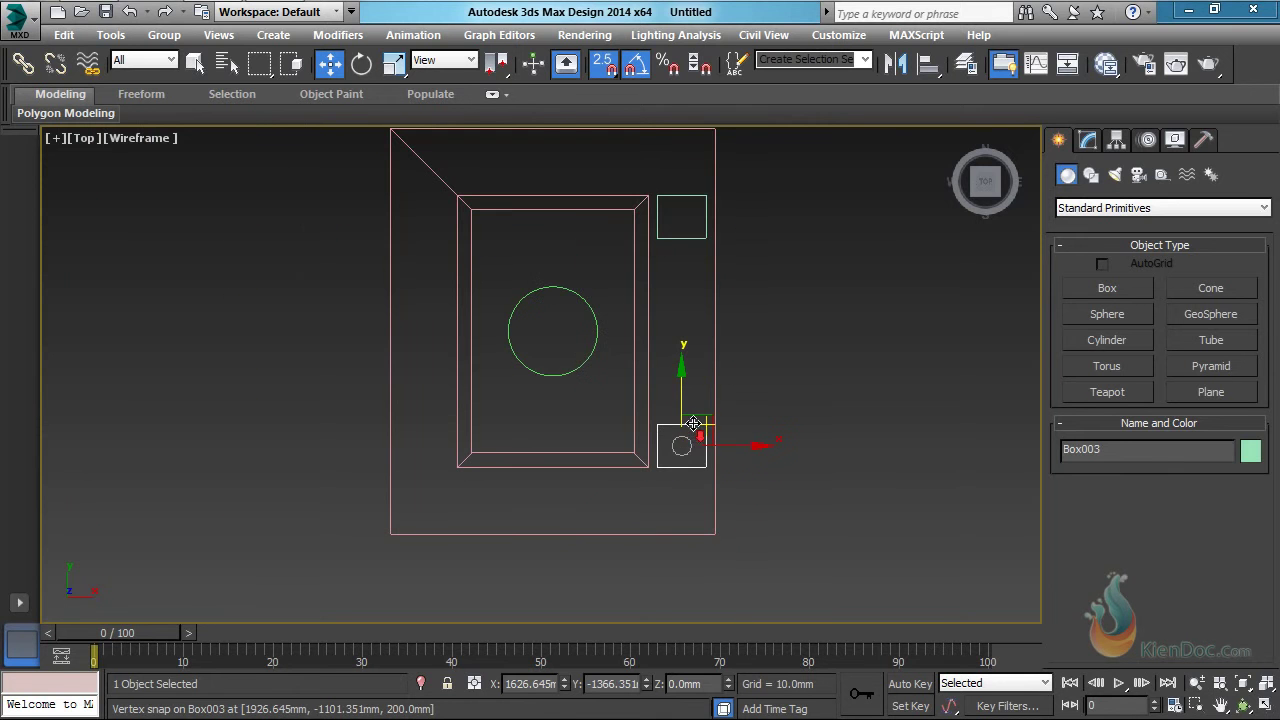
middle_click_drag(700, 420, 688, 444)
mouse_move(679, 430)
left_mouse_down("shift")
mouse_move(684, 314)
mouse_move(688, 325)
left_mouse_up("shift")
left_click(652, 474)
mouse_move(672, 382)
middle_mouse_down()
mouse_move(610, 348)
mouse_move(634, 361)
middle_mouse_up()
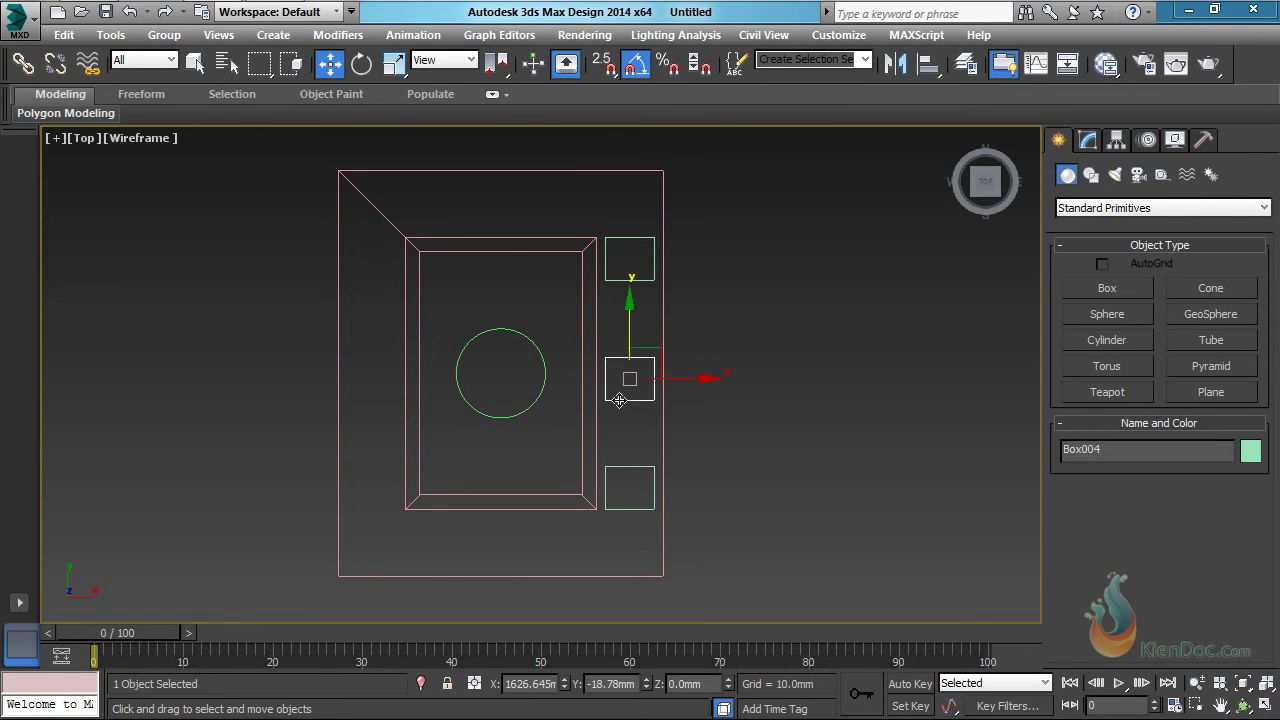
Align the middle box to the slab in Y position only, center to center
key("alt+a")
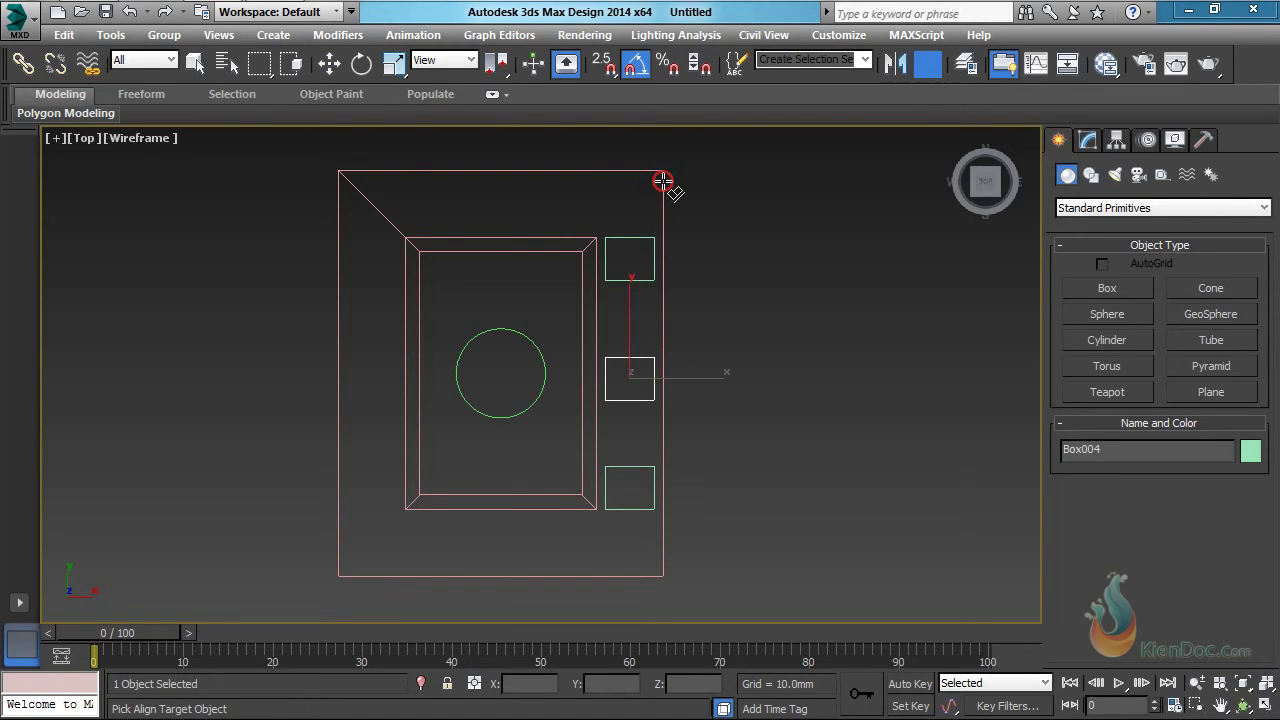
left_click(662, 178)
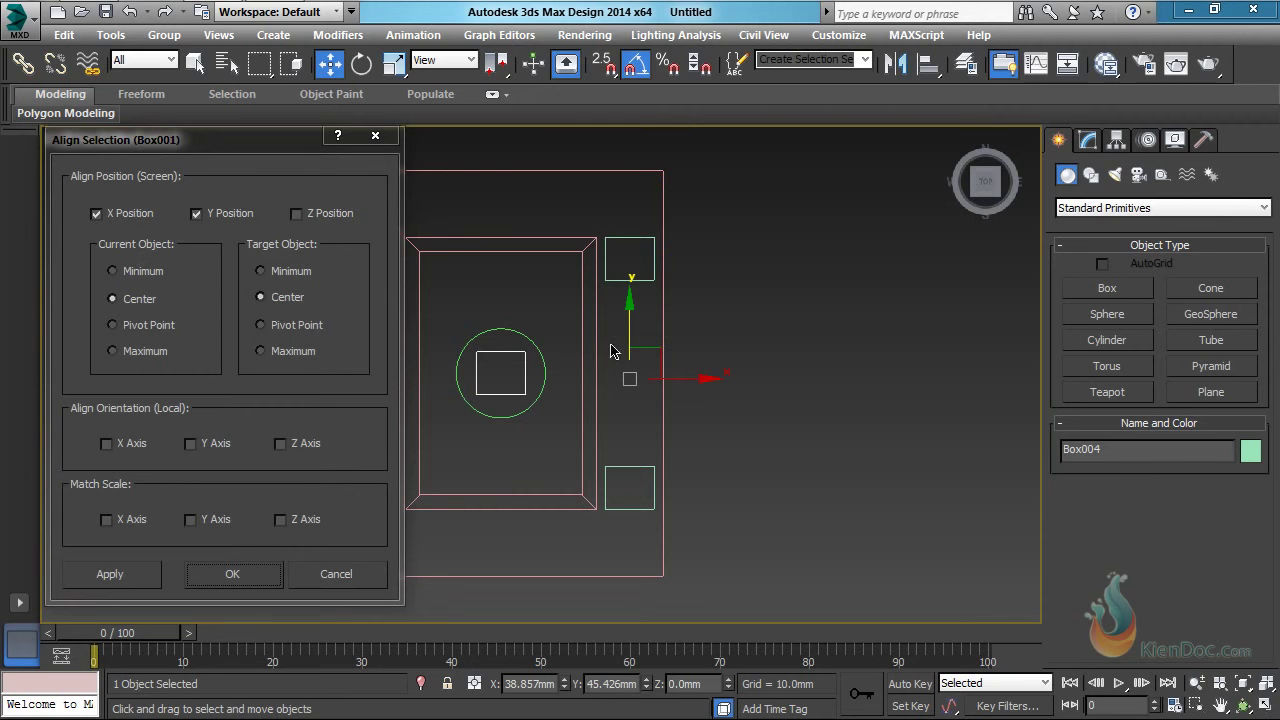
left_click(112, 218)
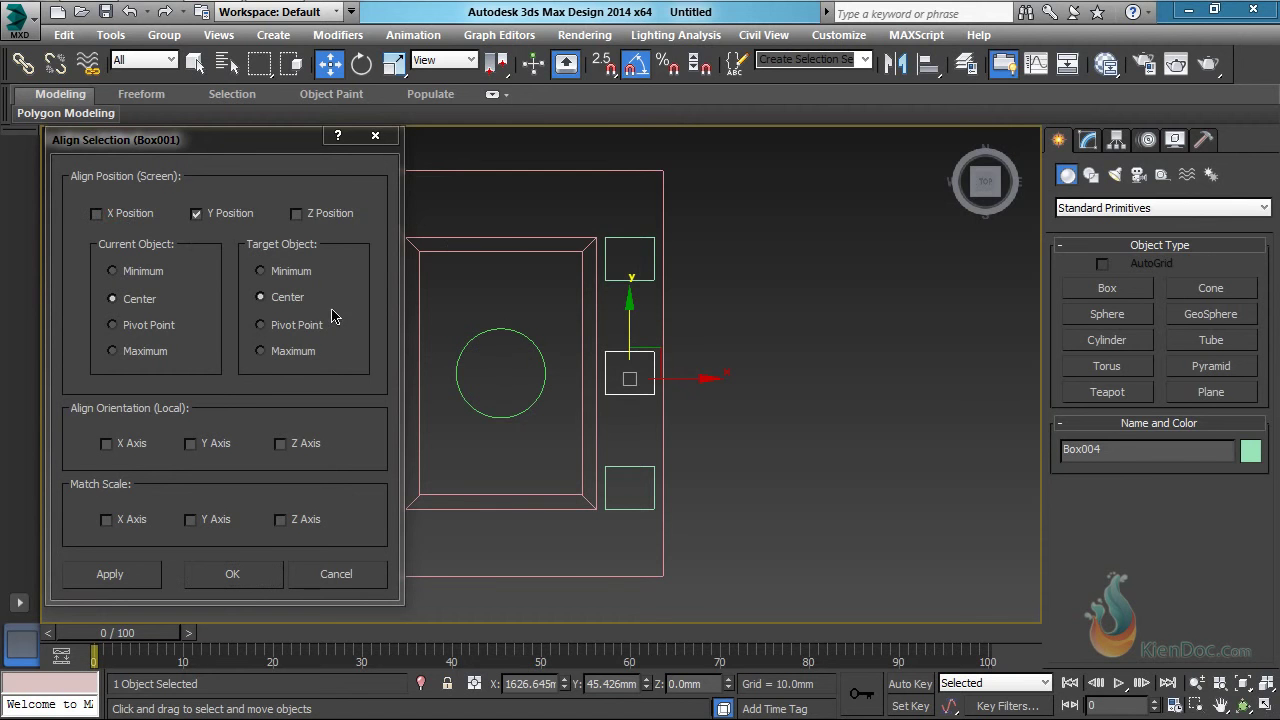
left_click(250, 576)
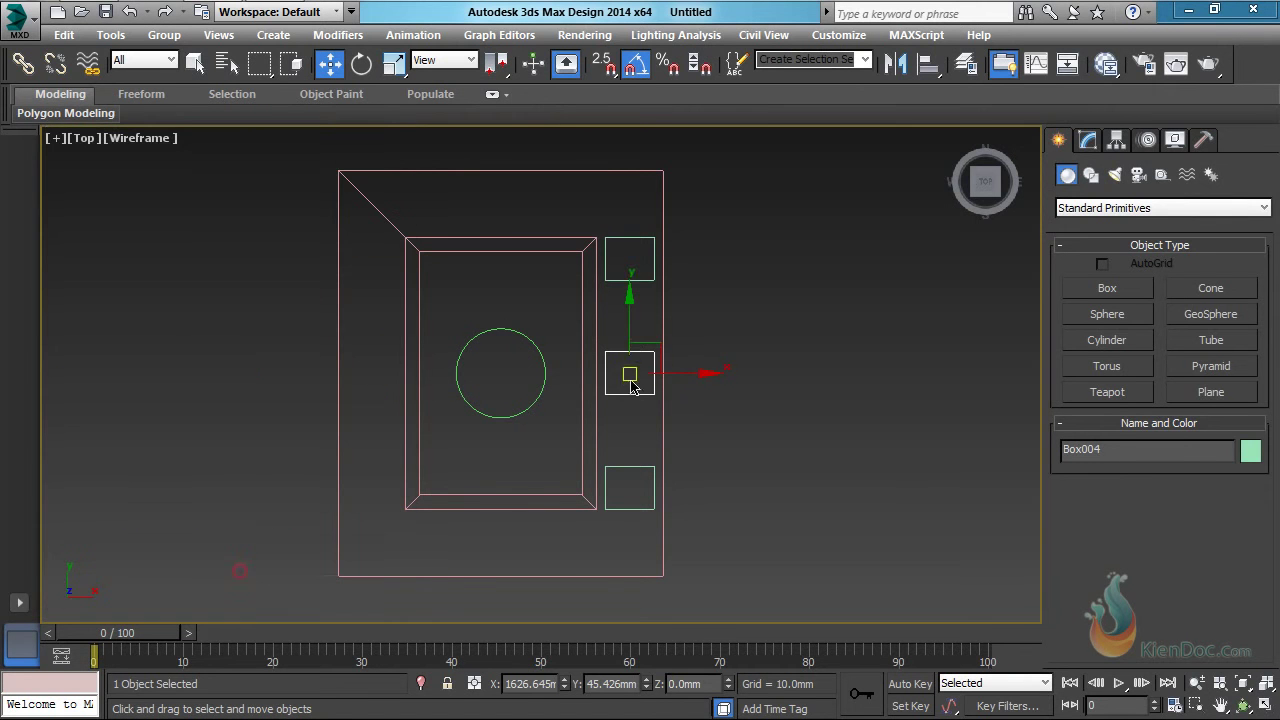
Select all three boxes beside the recess and group them under the default name
left_click(647, 281, "ctrl")
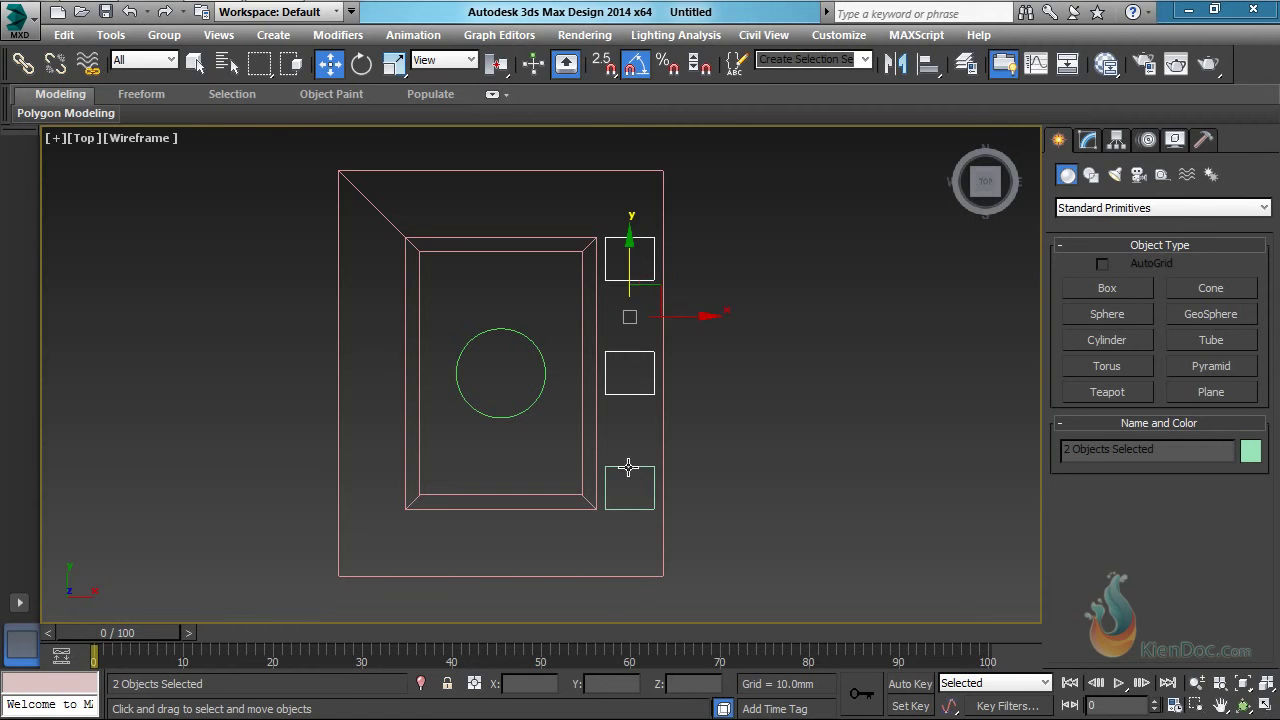
left_click(635, 468, "ctrl")
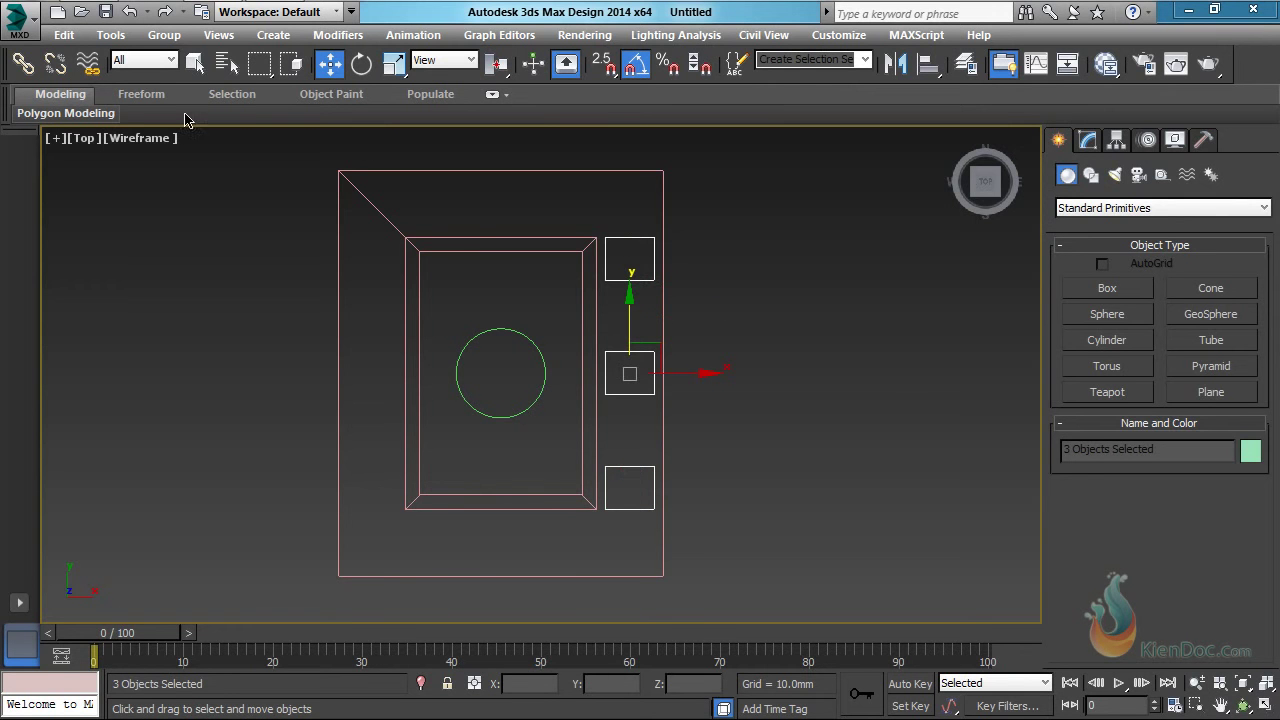
left_click(164, 35)
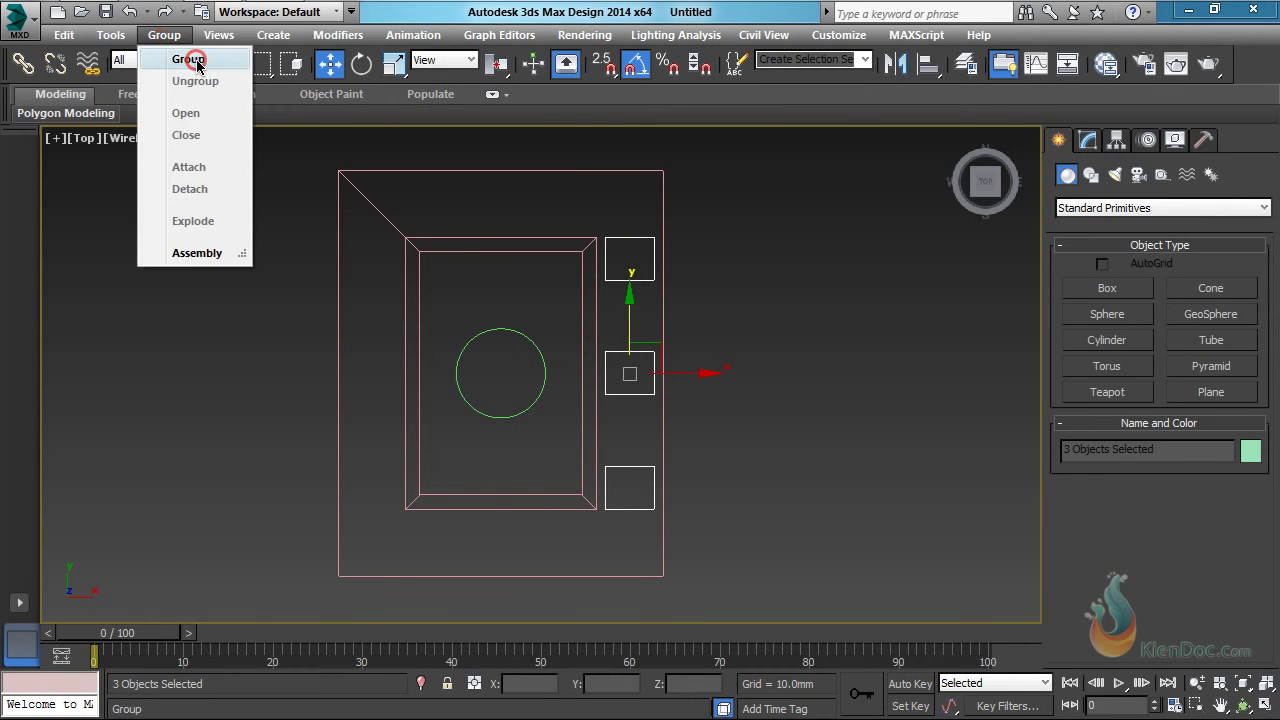
left_click(190, 60)
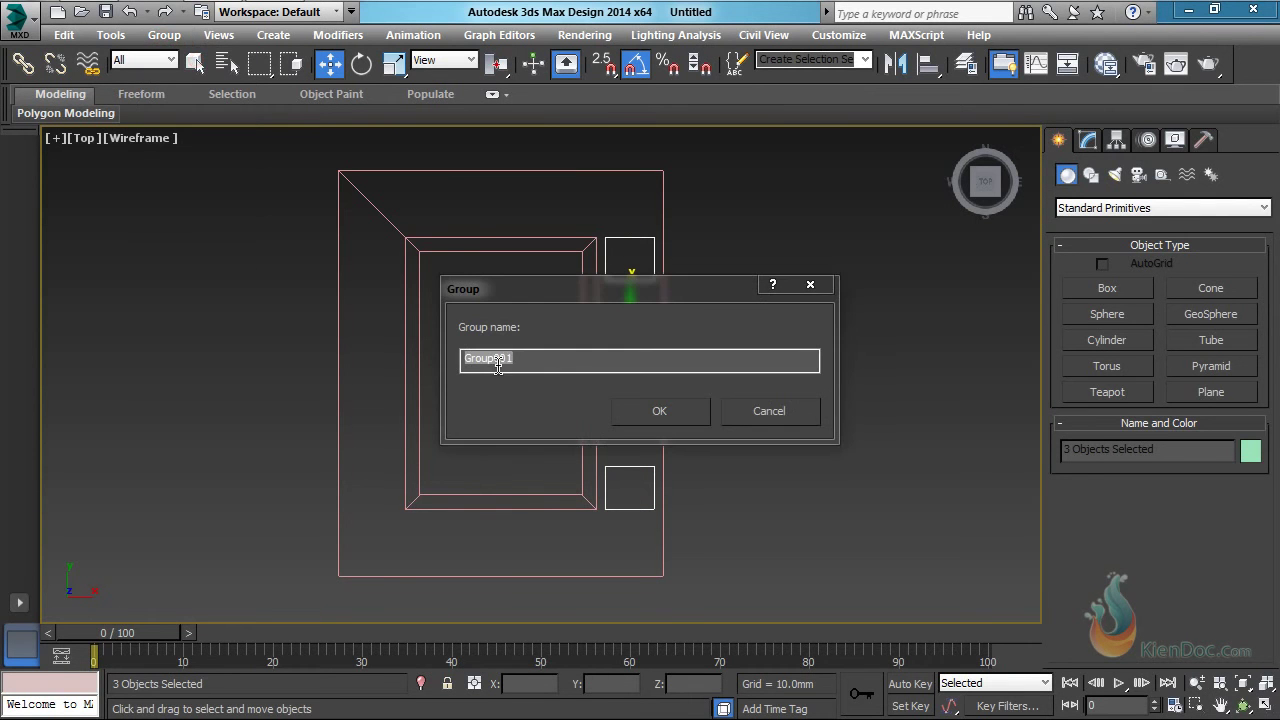
left_click(655, 418)
Copy the group of three boxes along X into the strip between the recess and the slab's left edge
middle_click_drag(662, 405, 810, 405)
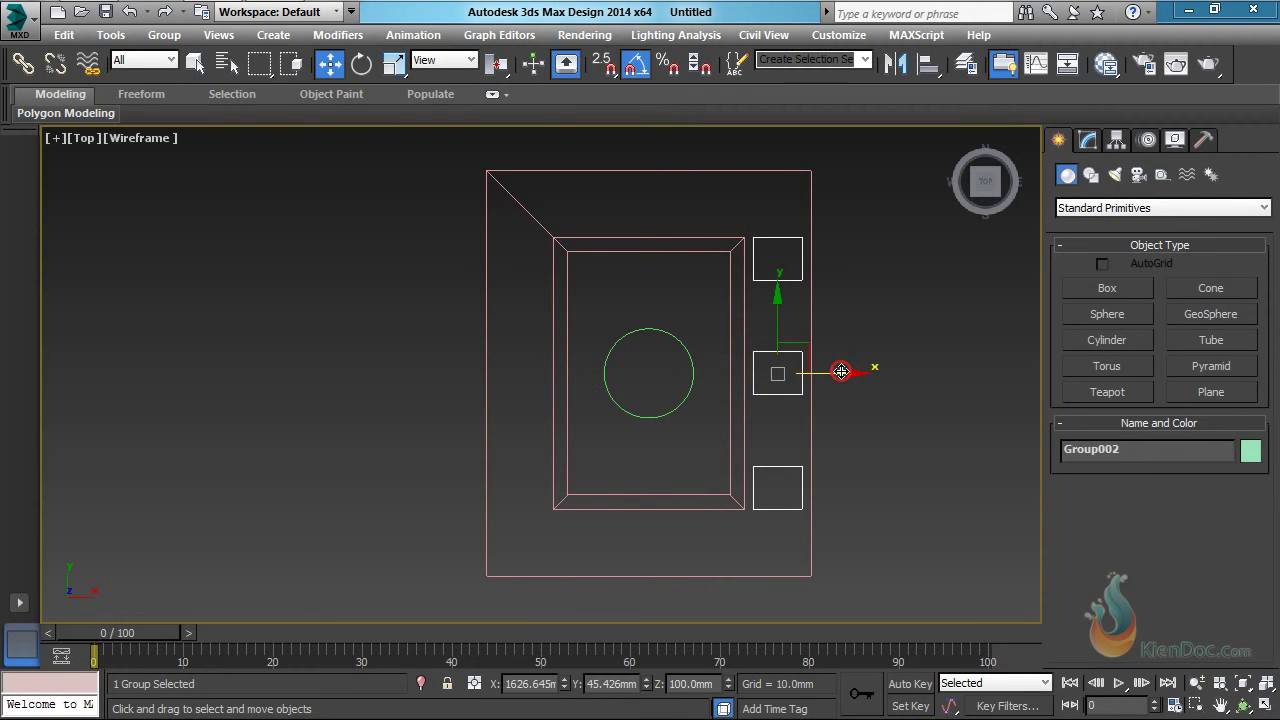
left_click_drag(841, 371, 583, 371, "shift")
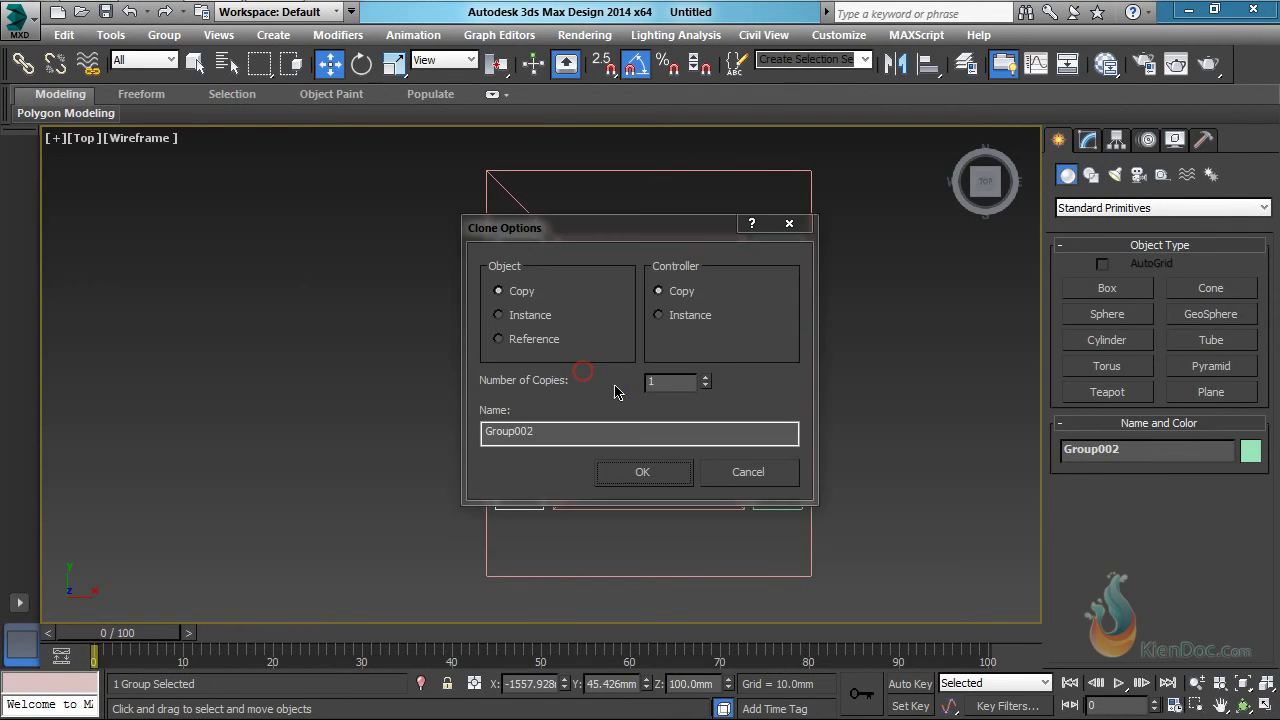
key("Return")
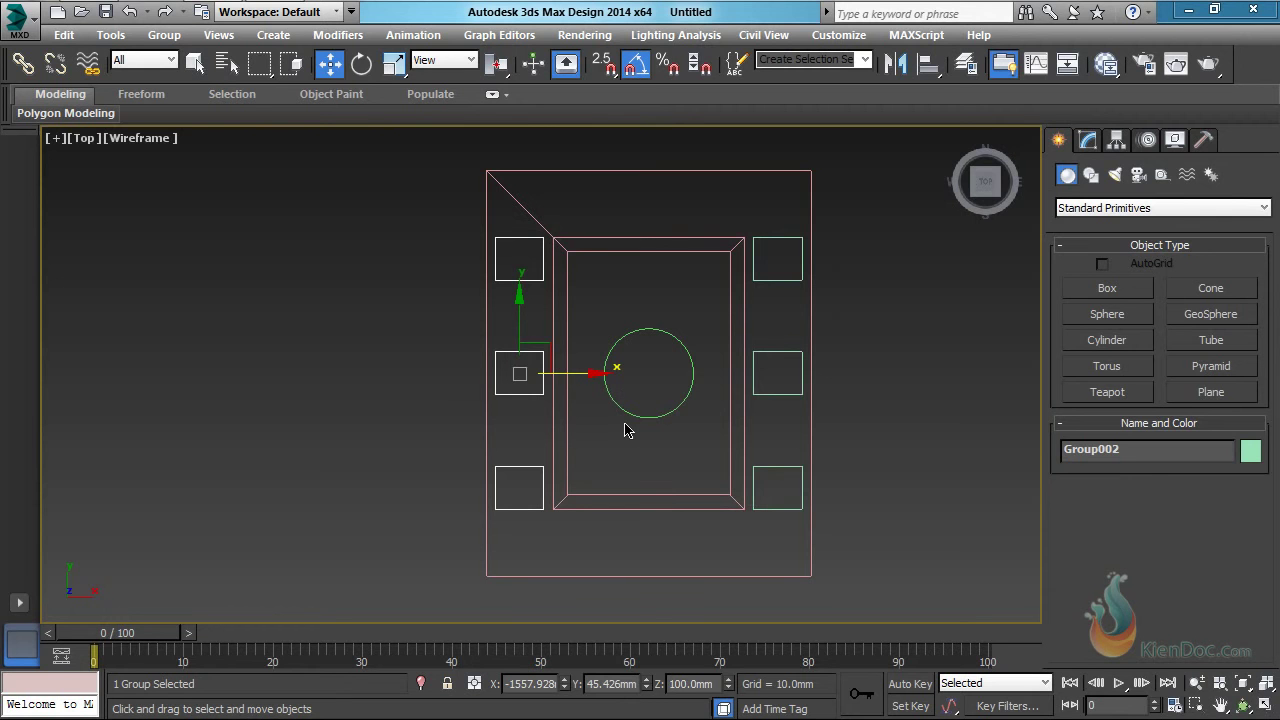
Copy the left box group with a 90-degree rotation and place the copy above the recess's upper edge
key("e")
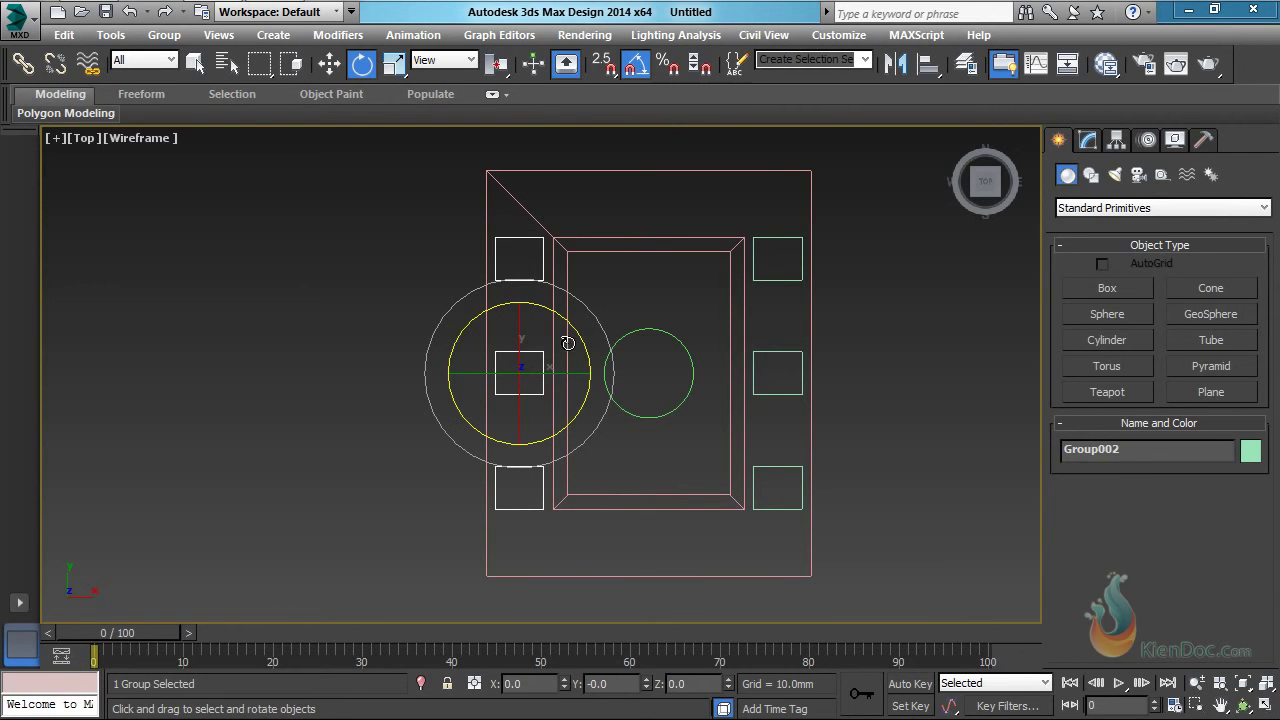
mouse_move(573, 331)
left_mouse_down("shift")
mouse_move(587, 357)
mouse_move(721, 198)
mouse_move(684, 198)
mouse_move(676, 182)
left_mouse_up("shift")
left_click(641, 469)
key("w")
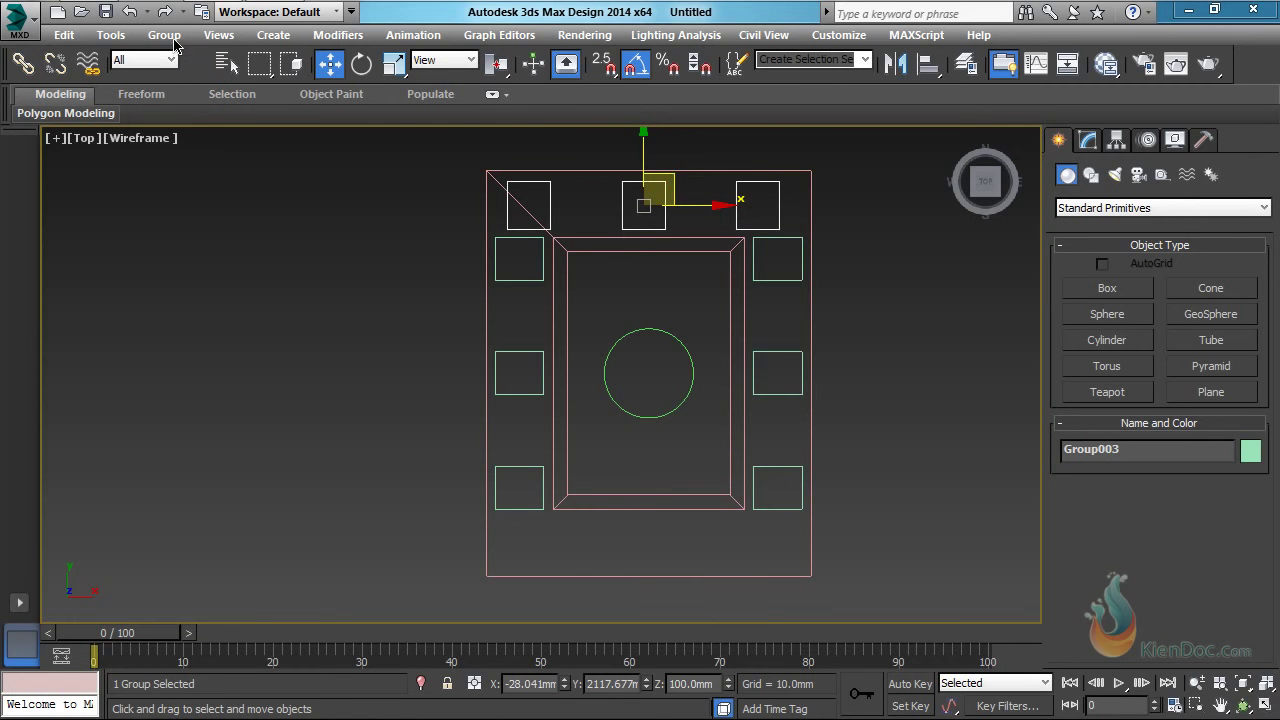
Ungroup the three boxes above the recess and delete the two outer ones
left_click(164, 35)
left_click(202, 88)
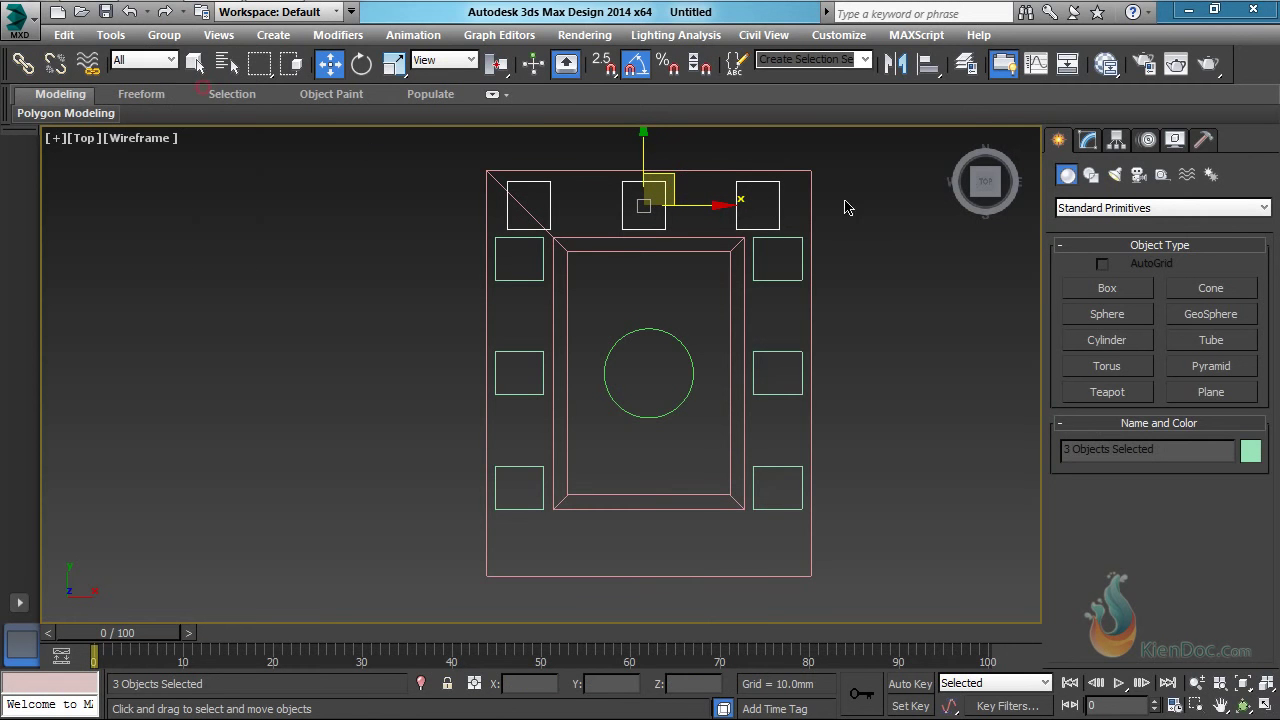
left_click(778, 200)
key("Delete")
left_click(546, 198)
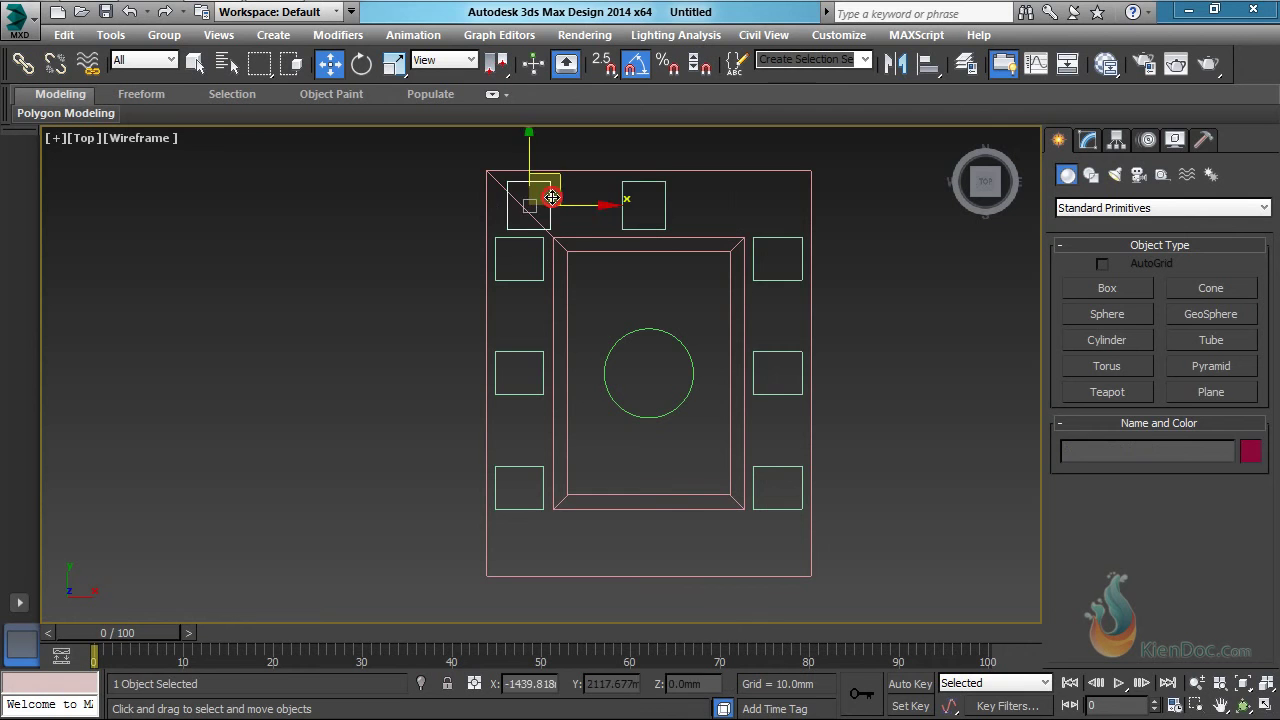
key("Delete")
Align the remaining box above the recess to the slab in X position only, center to center
left_click(640, 204)
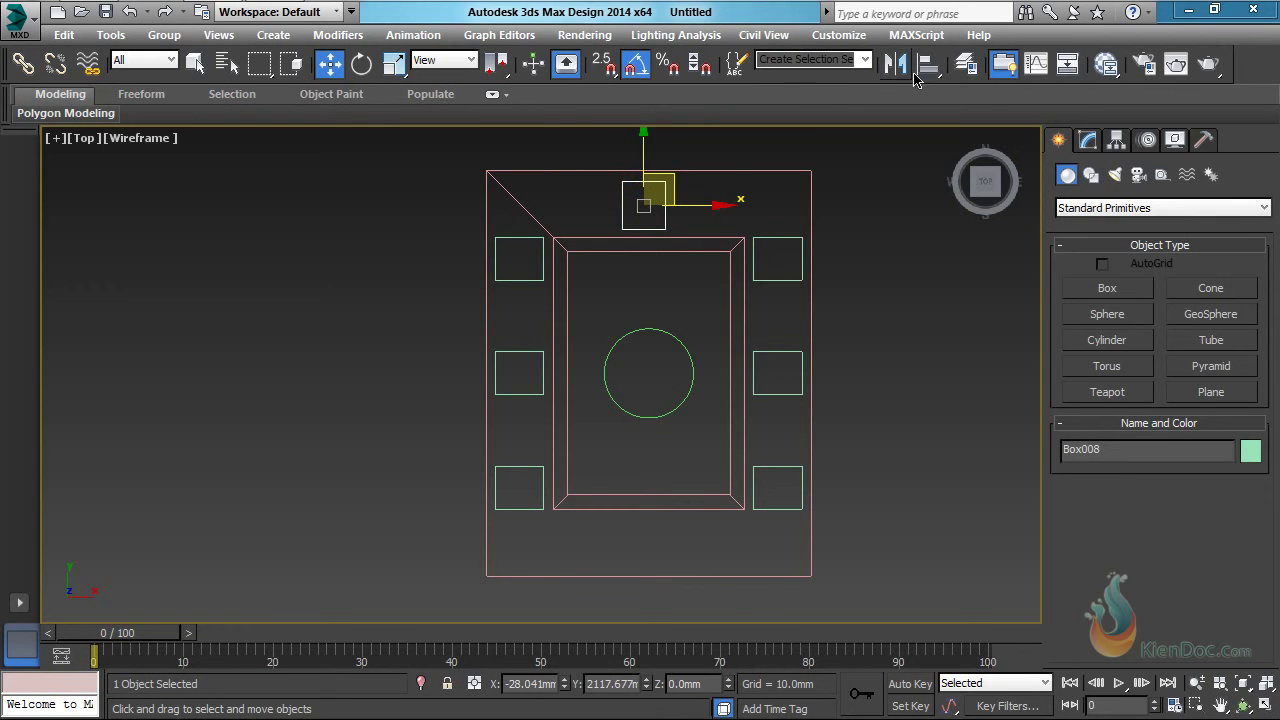
left_click(730, 178)
left_click(218, 216)
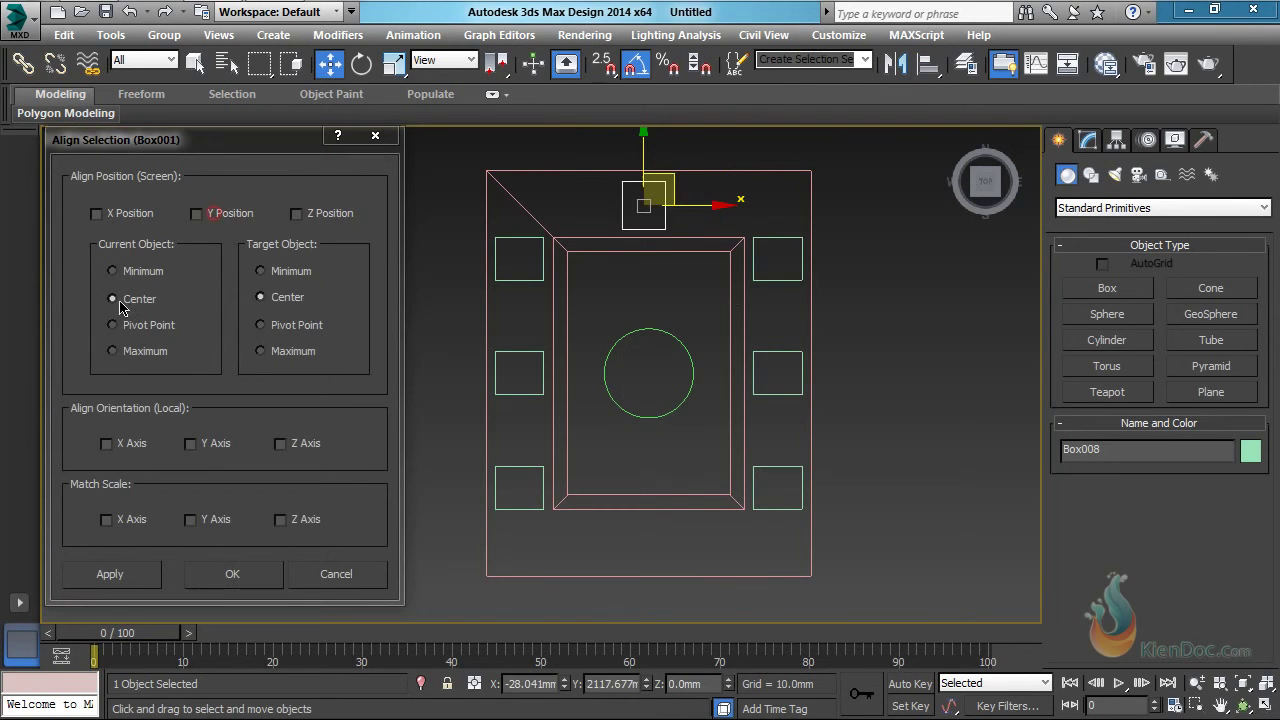
left_click(97, 213)
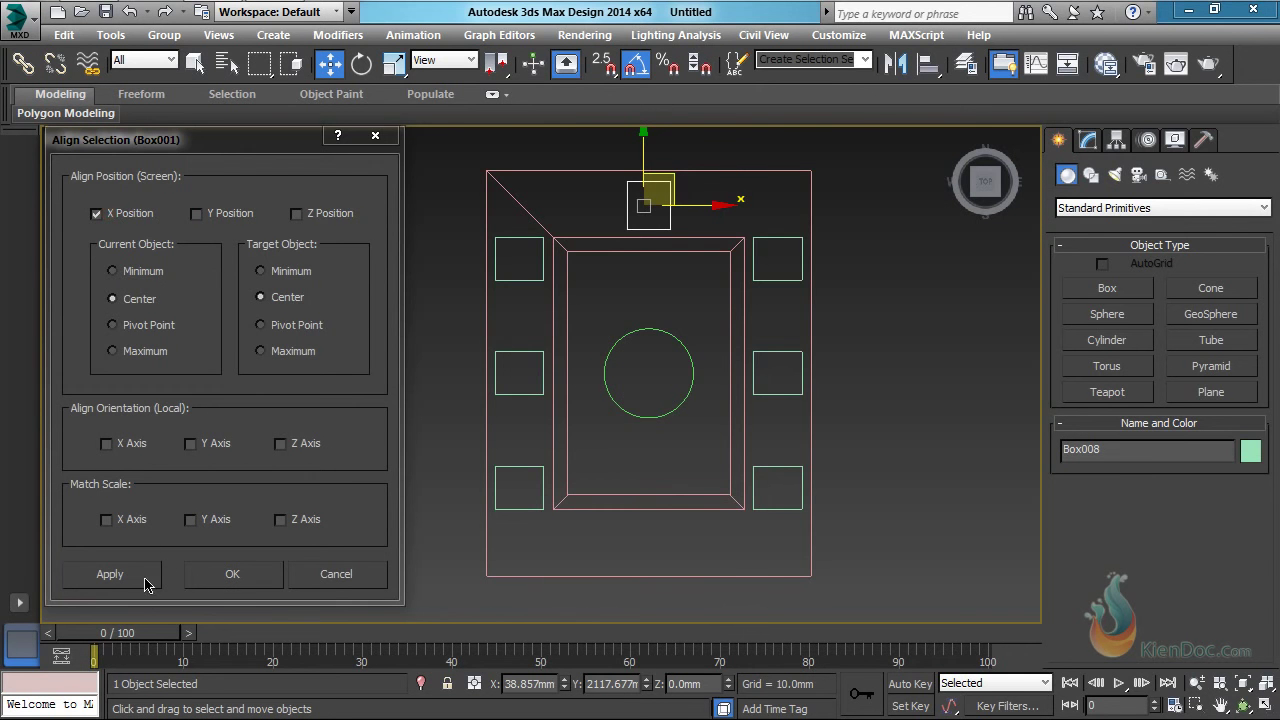
left_click(222, 576)
Copy the single box along Y into the strip between the recess and the slab's lower edge, adjusting its vertical placement
scroll(634, 250, "up", 4)
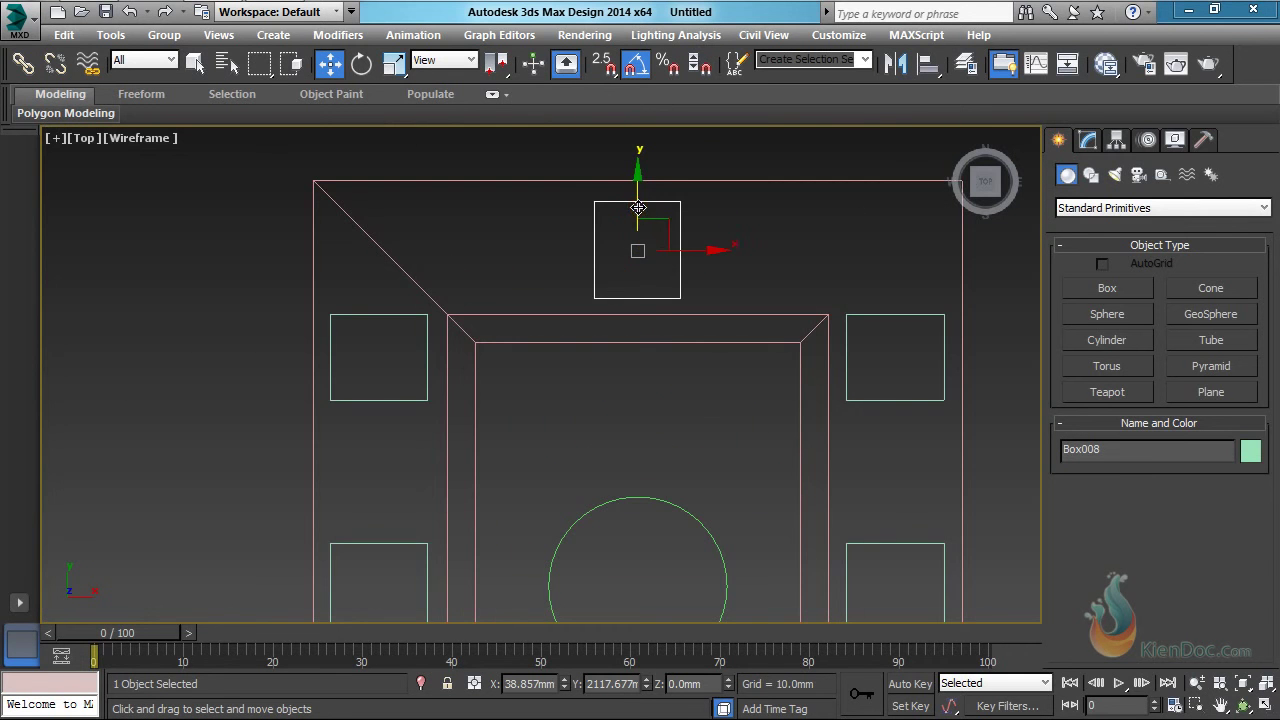
left_click_drag(638, 207, 643, 412)
scroll(640, 210, "down", 6)
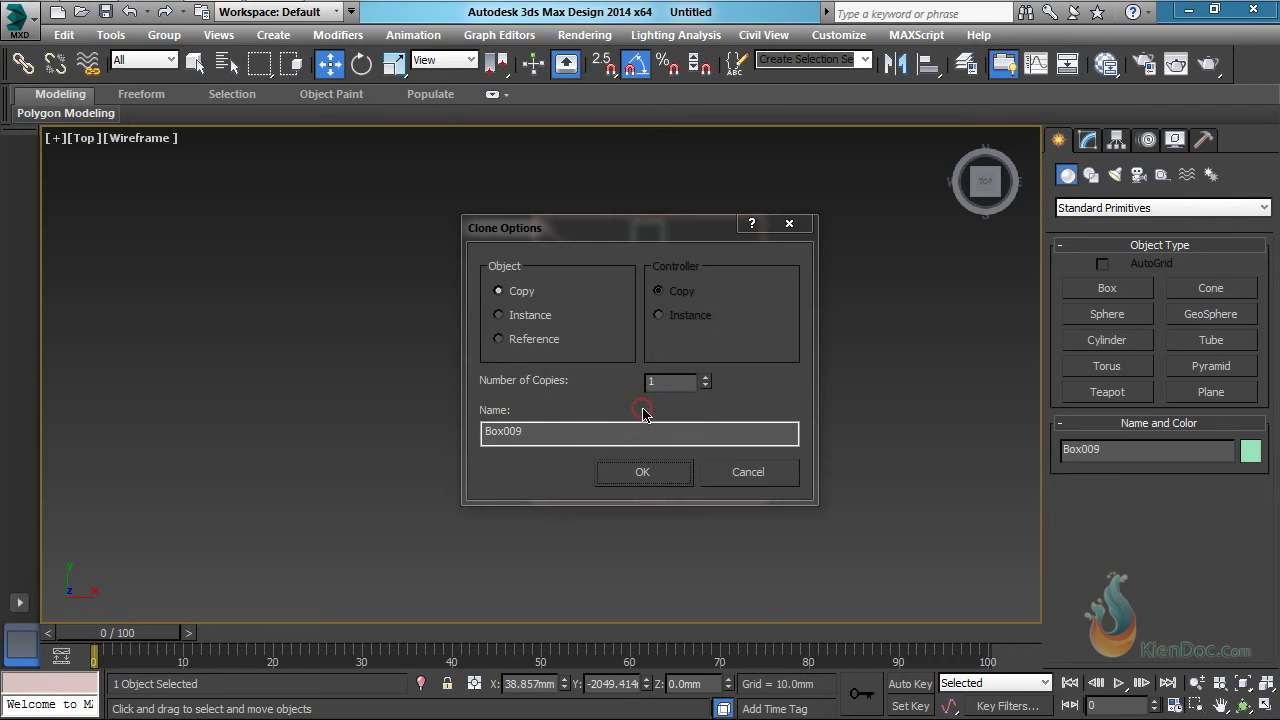
key("Return")
scroll(670, 610, "up", 3)
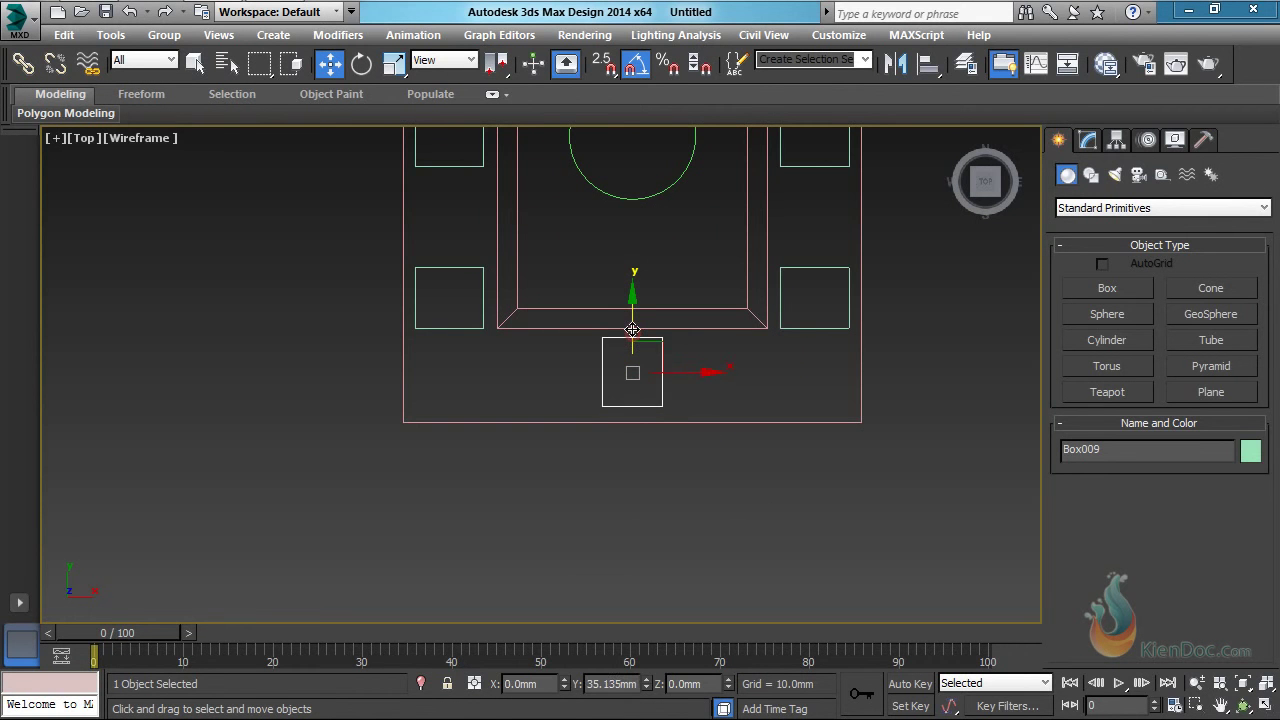
left_click_drag(632, 329, 632, 335)
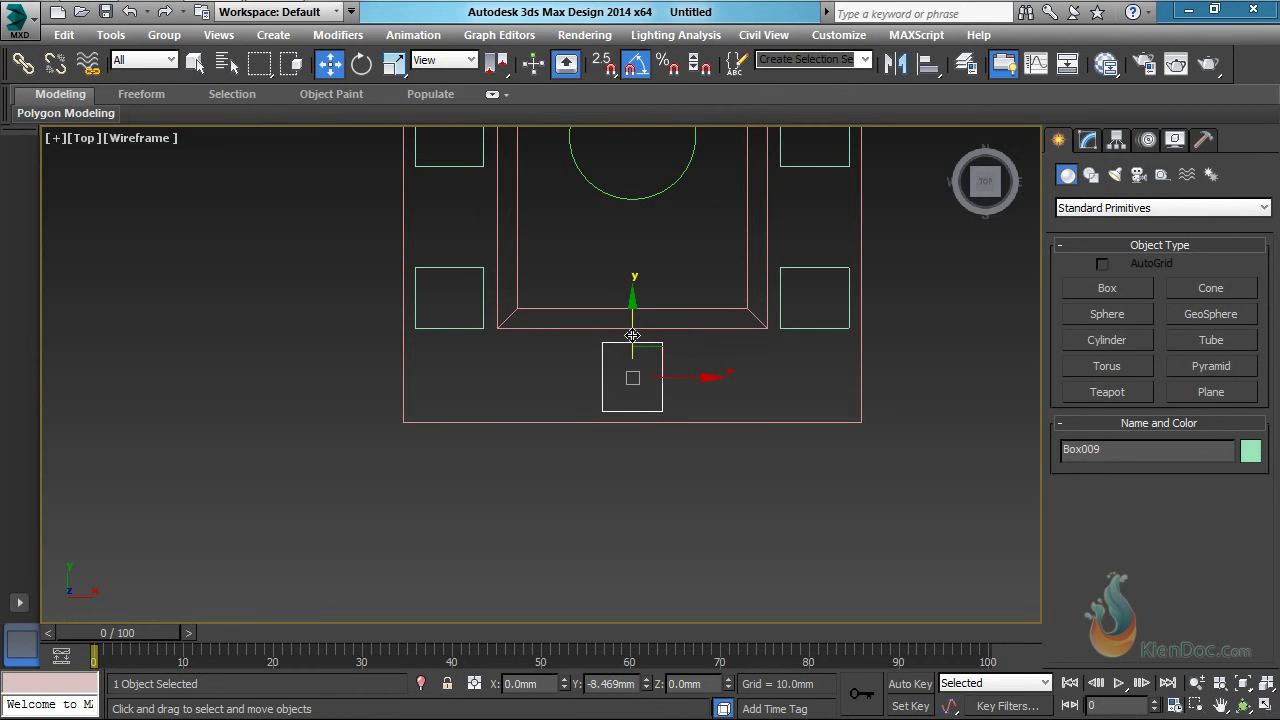
scroll(623, 394, "down", 2)
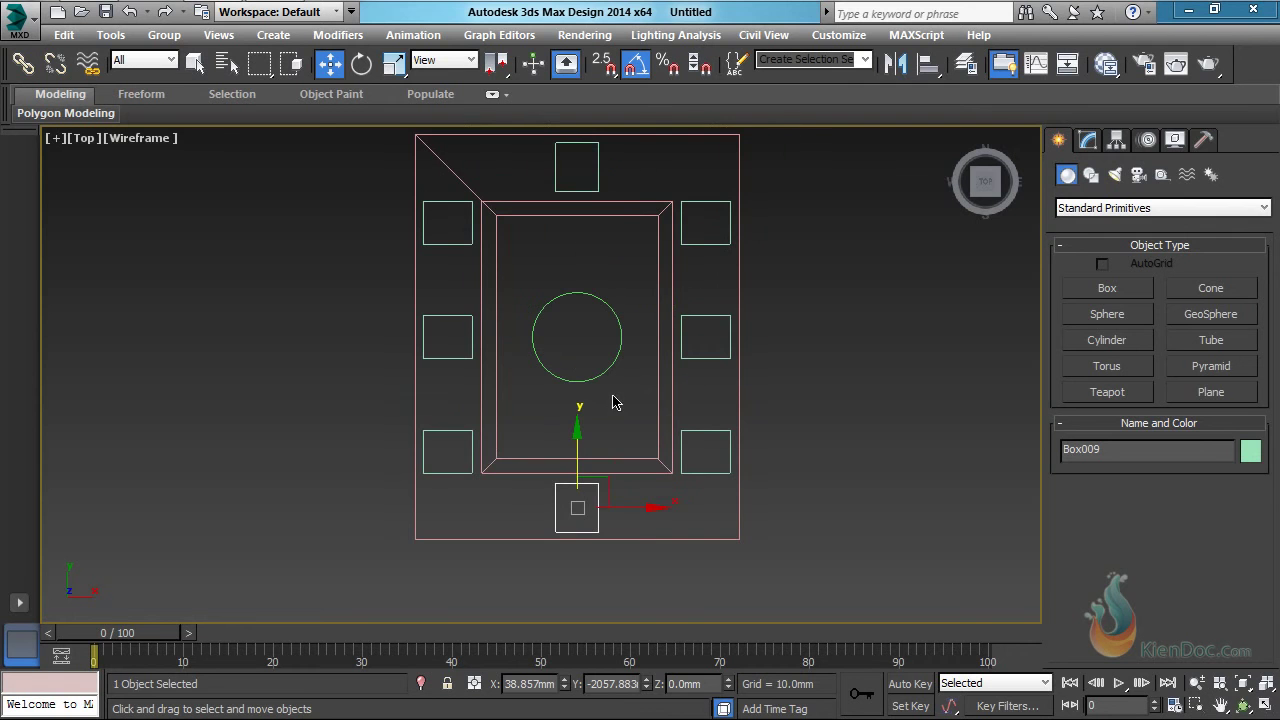
Select both side groups and the two single boxes and group them all under the default name
left_click(694, 245)
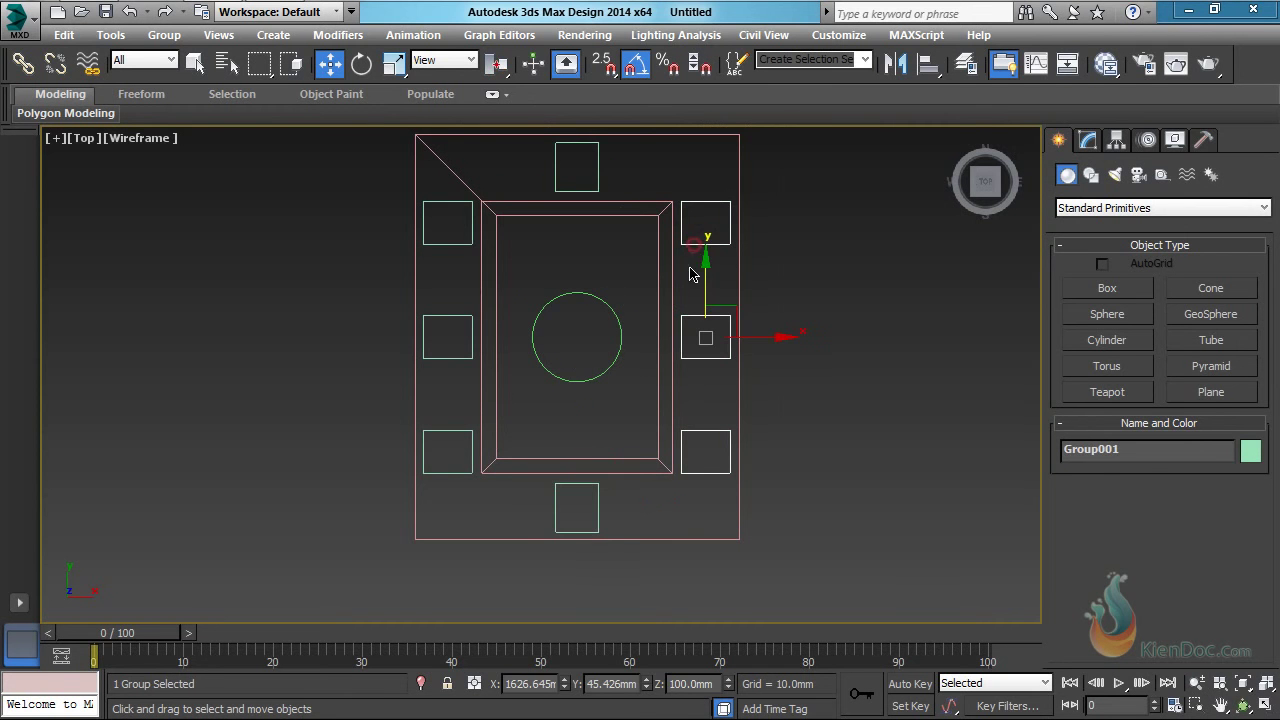
left_click(459, 246, "ctrl")
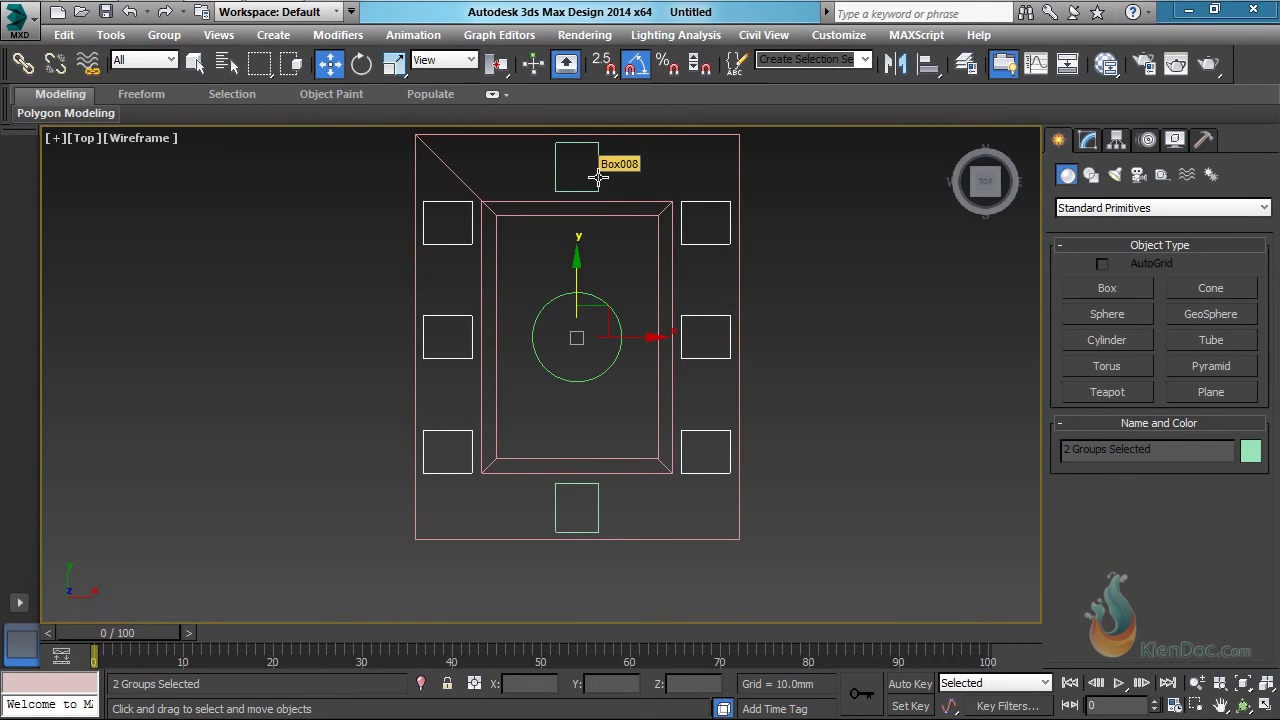
left_click(598, 178, "ctrl")
left_click(596, 503, "ctrl")
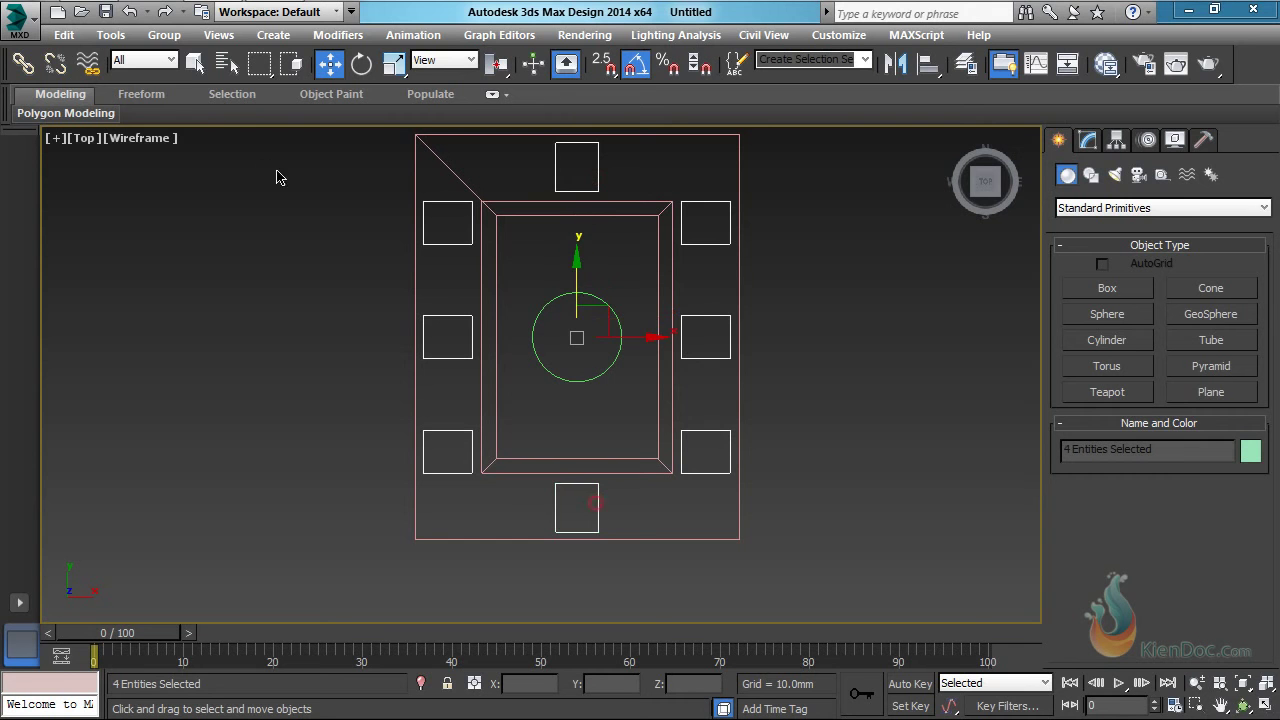
left_click(162, 36)
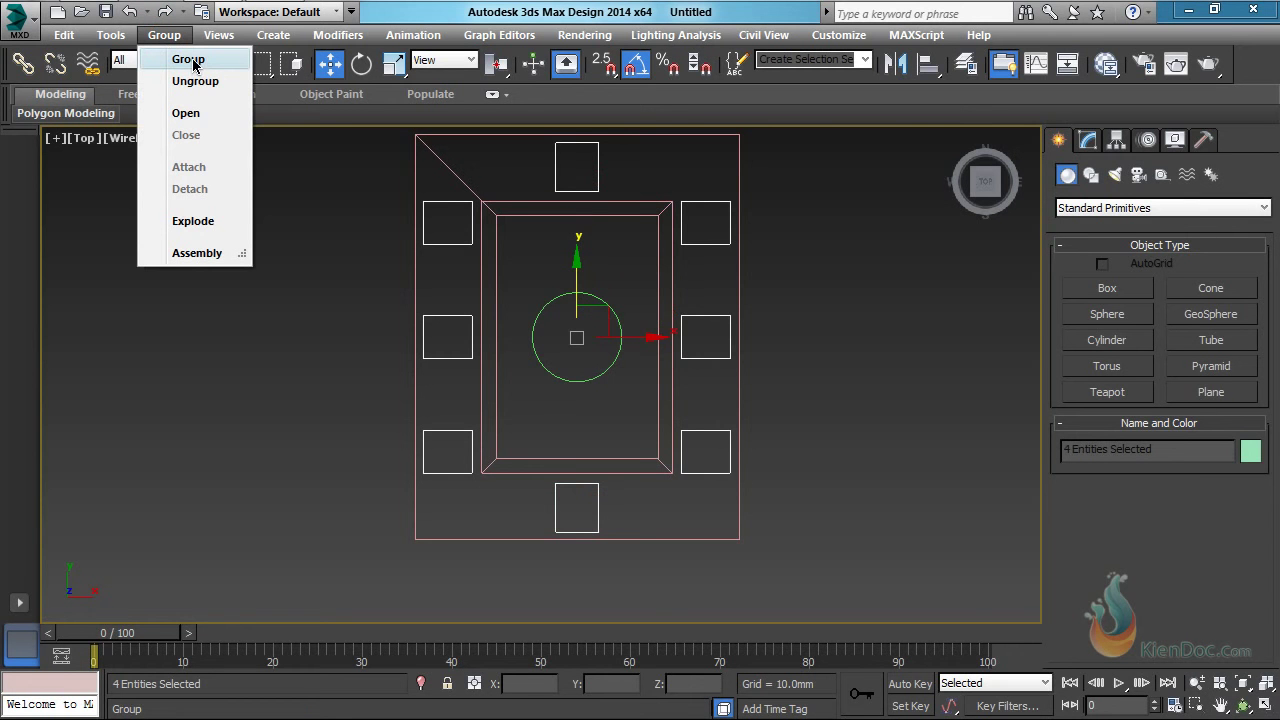
left_click(189, 60)
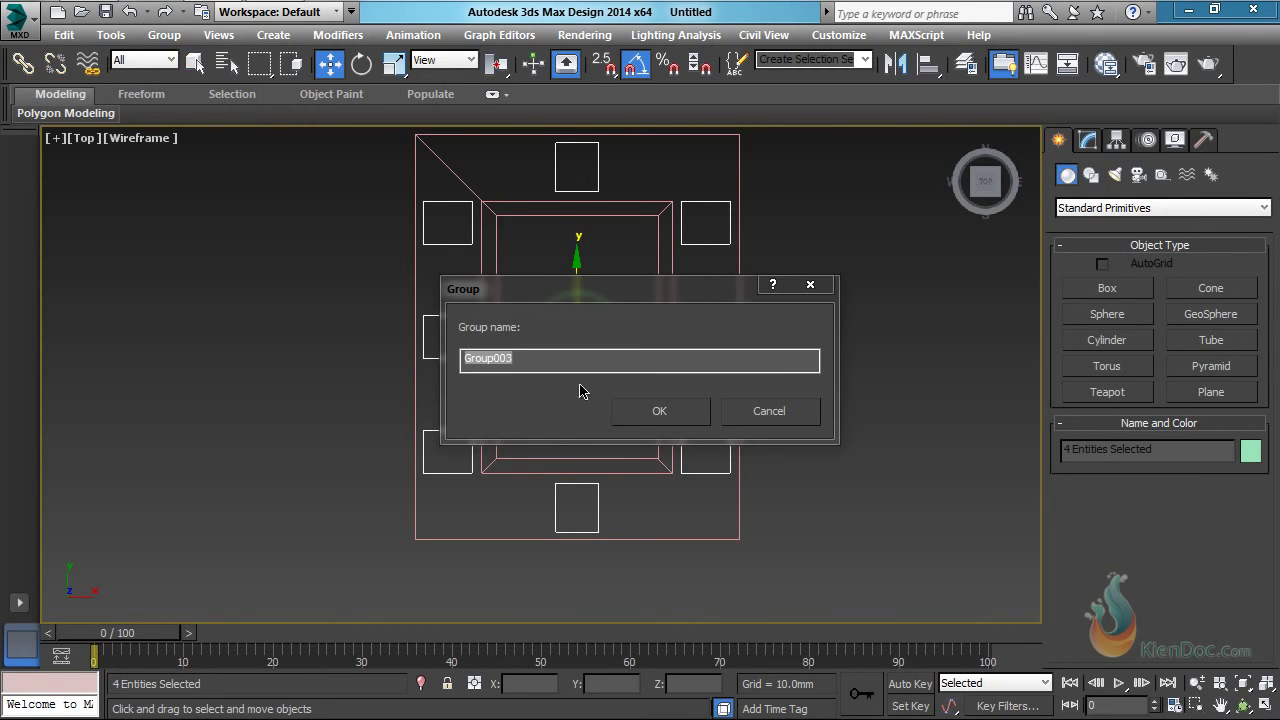
left_click(660, 413)
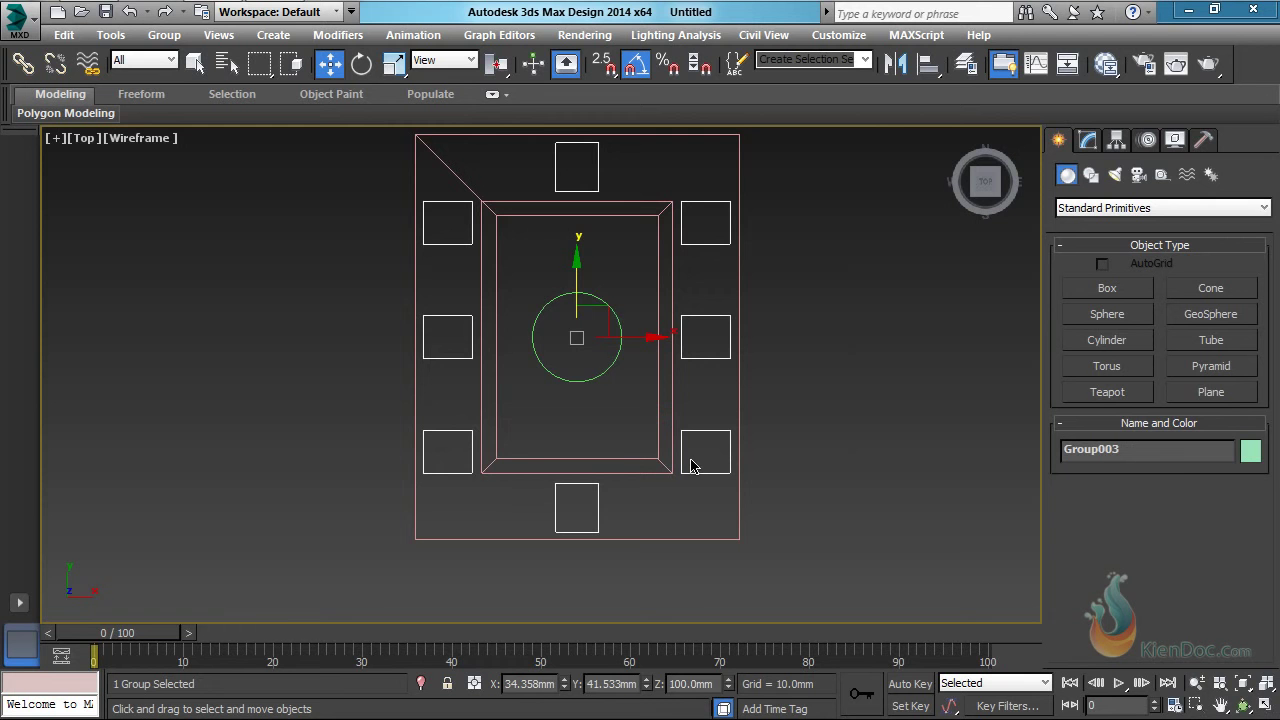
Display the model shaded with edged faces, seen from the slab's underside
key("F3")
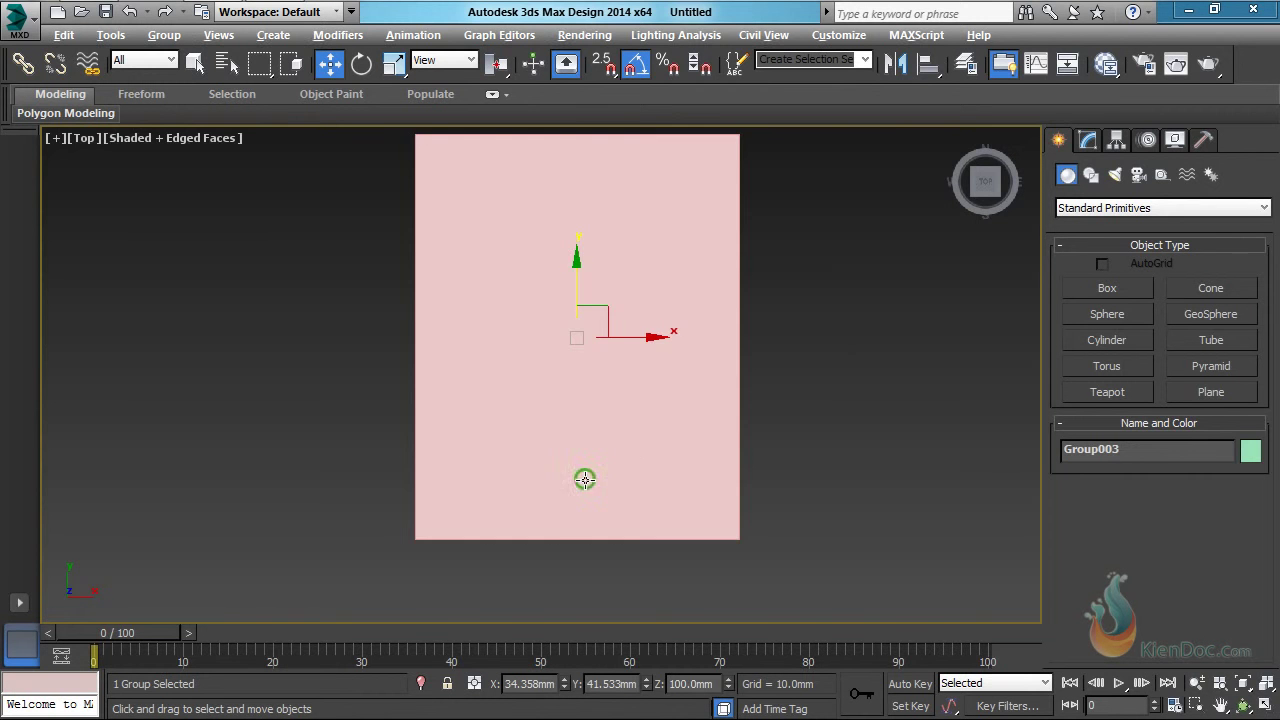
mouse_move(583, 477)
middle_mouse_down("alt")
mouse_move(625, 257)
mouse_move(645, 272)
mouse_move(614, 263)
mouse_move(661, 296)
mouse_move(643, 247)
middle_mouse_up("alt")
scroll(640, 265, "up", 5)
scroll(661, 296, "down", 3)
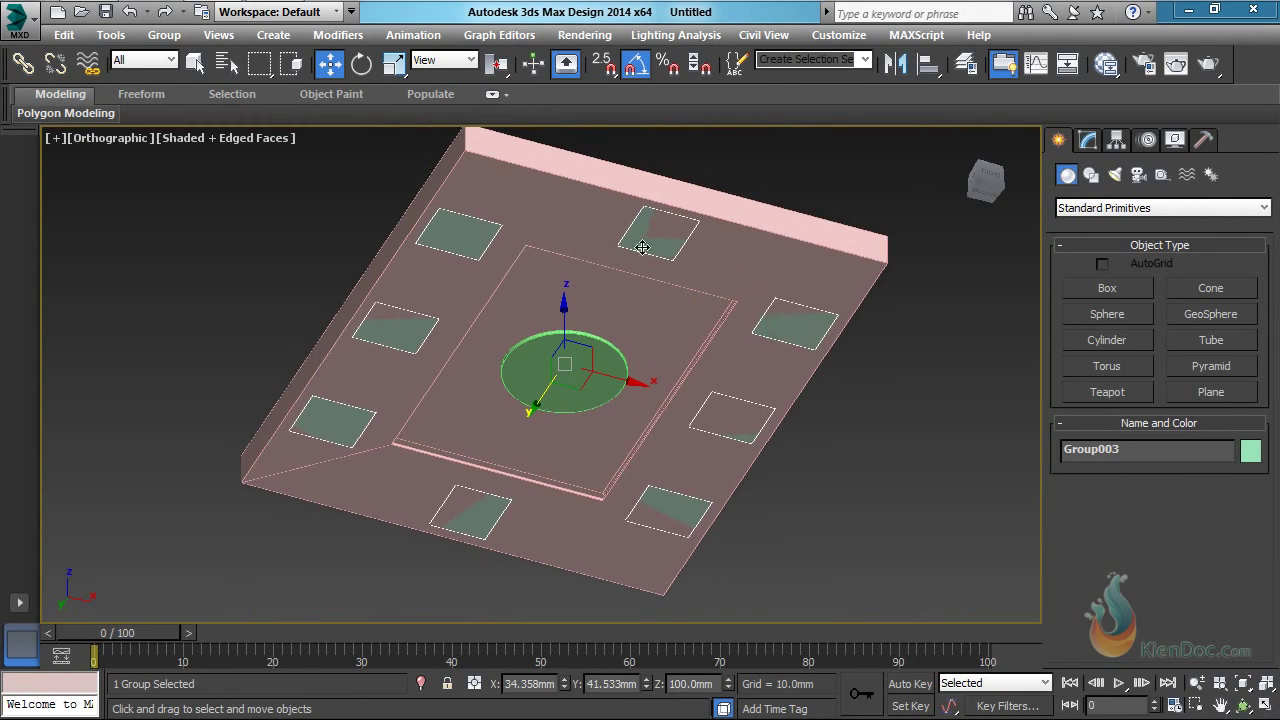
Use a Boolean compound on the slab to subtract the far box of the right-hand row, with the operand set to Move
left_click(747, 234)
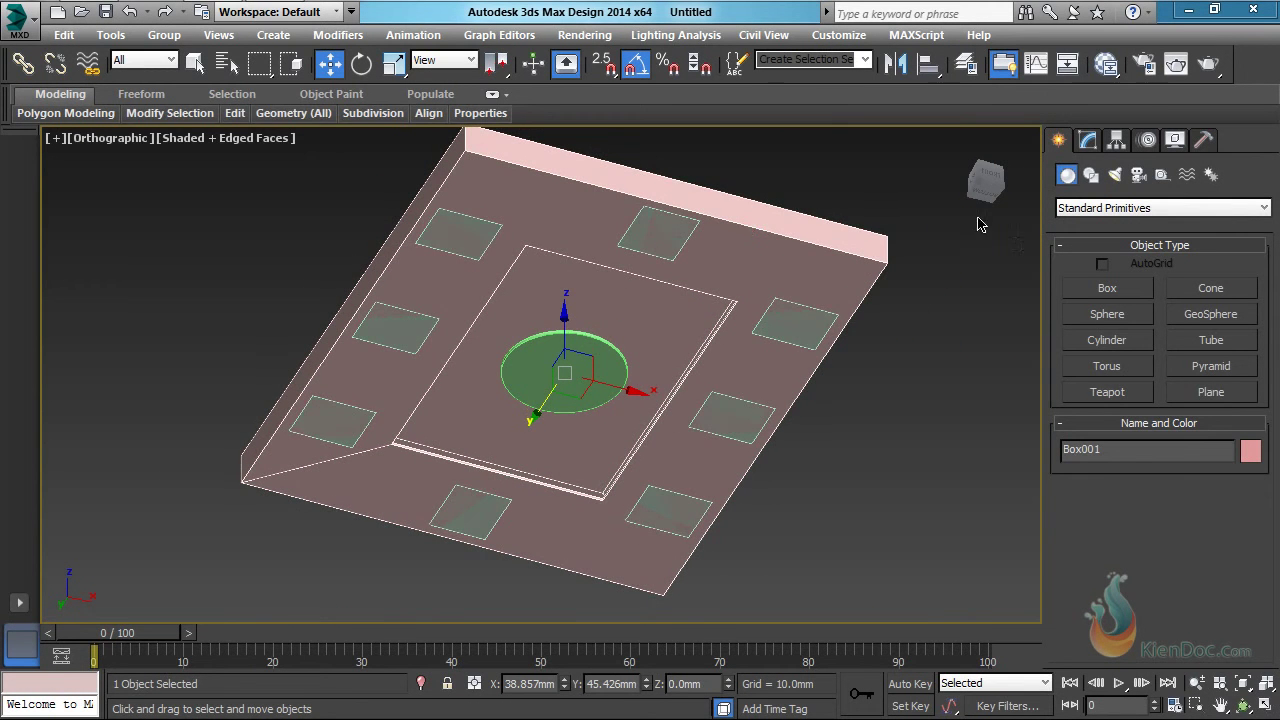
left_click(1088, 207)
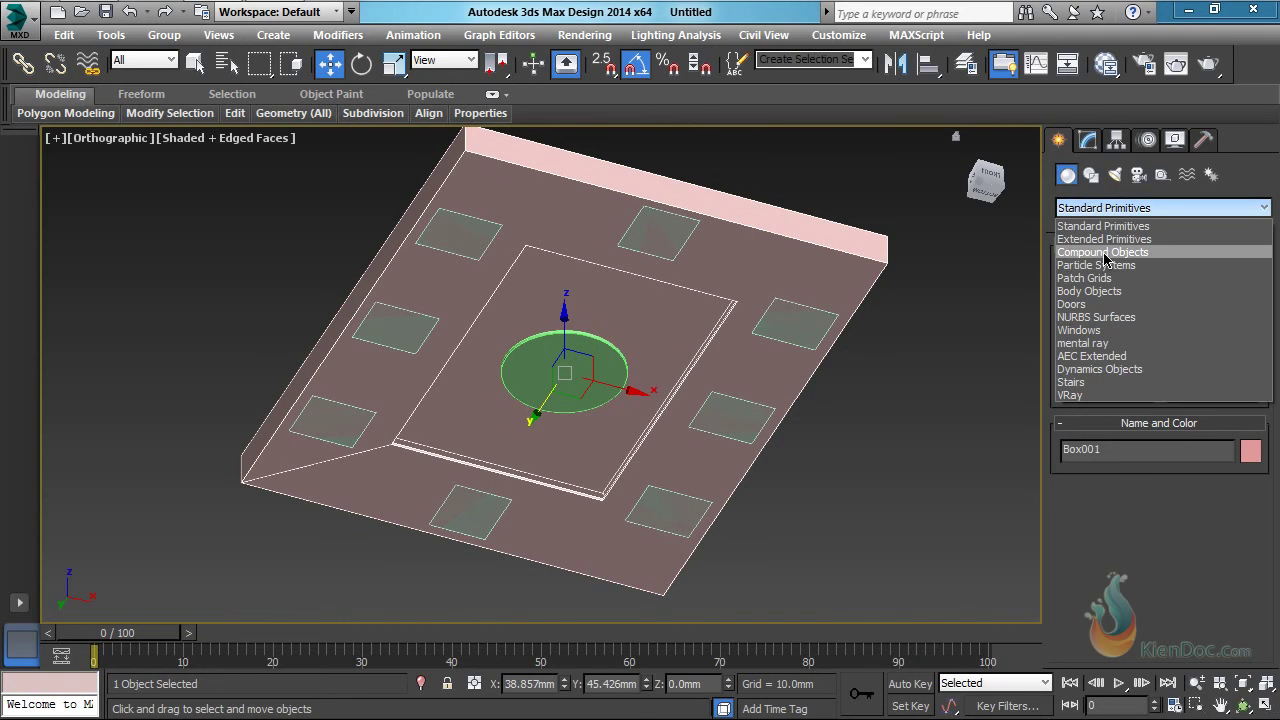
left_click(1104, 252)
left_click(1110, 367)
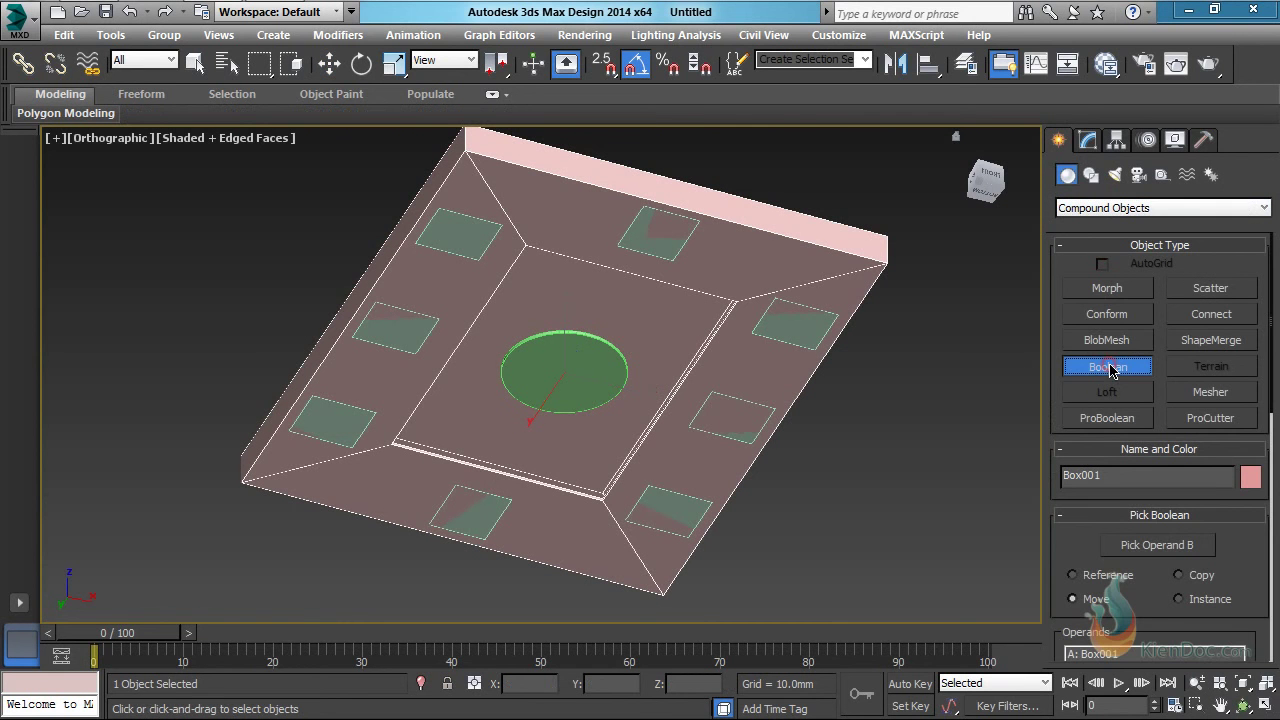
left_click_drag(1055, 552, 1051, 216)
left_click_drag(1054, 300, 1058, 590)
left_click(1160, 452)
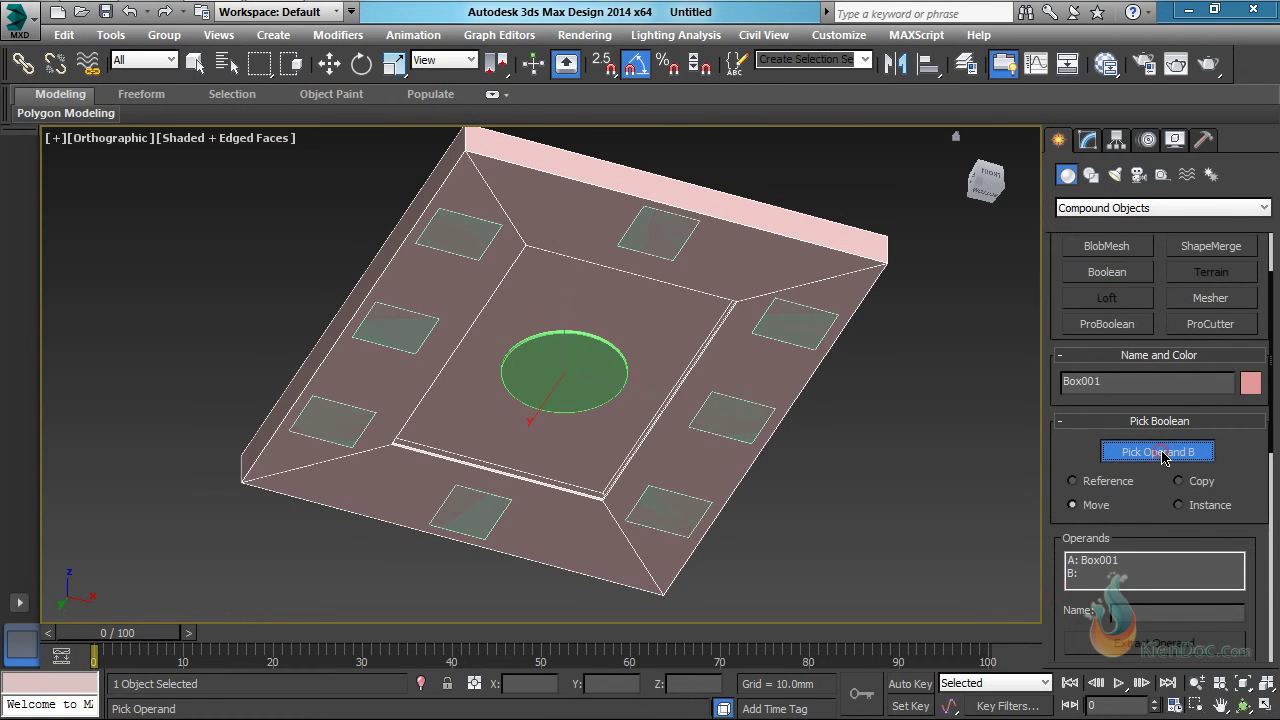
left_click(787, 324)
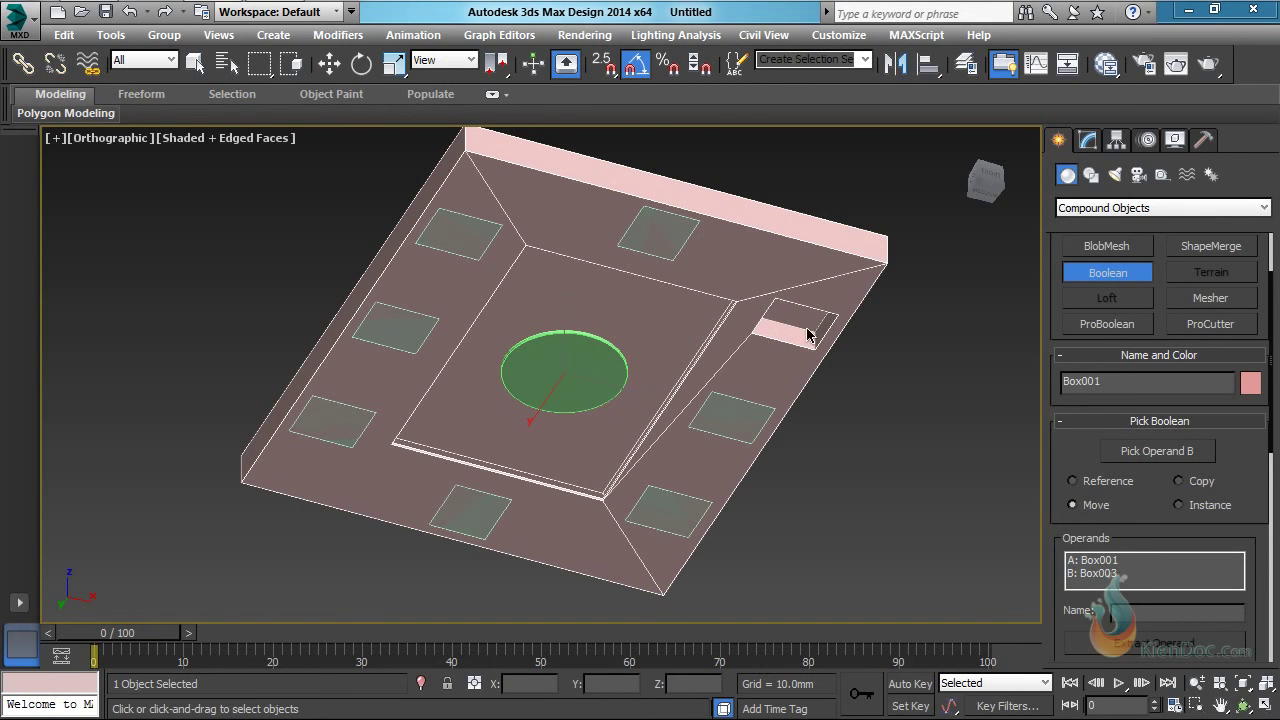
scroll(818, 324, "up", 4)
scroll(820, 320, "down", 4)
mouse_move(760, 303)
middle_mouse_down()
mouse_move(781, 298)
mouse_move(760, 304)
middle_mouse_up()
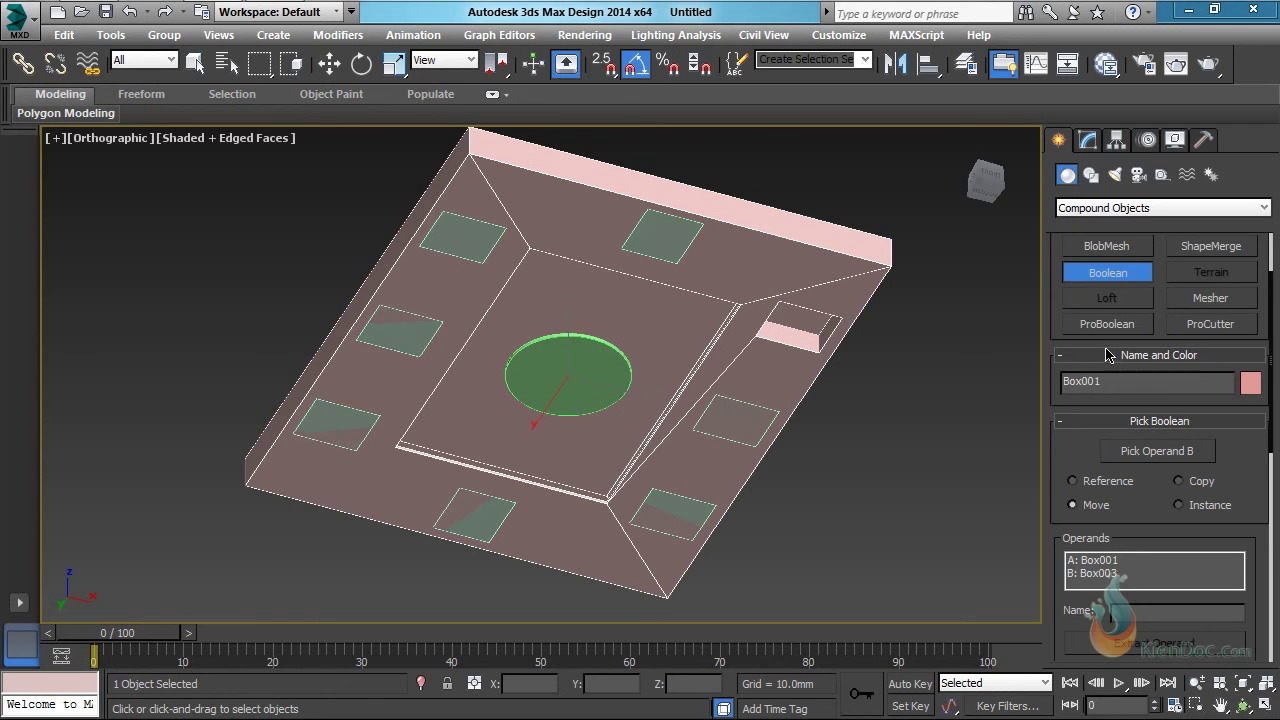
right_click(960, 292)
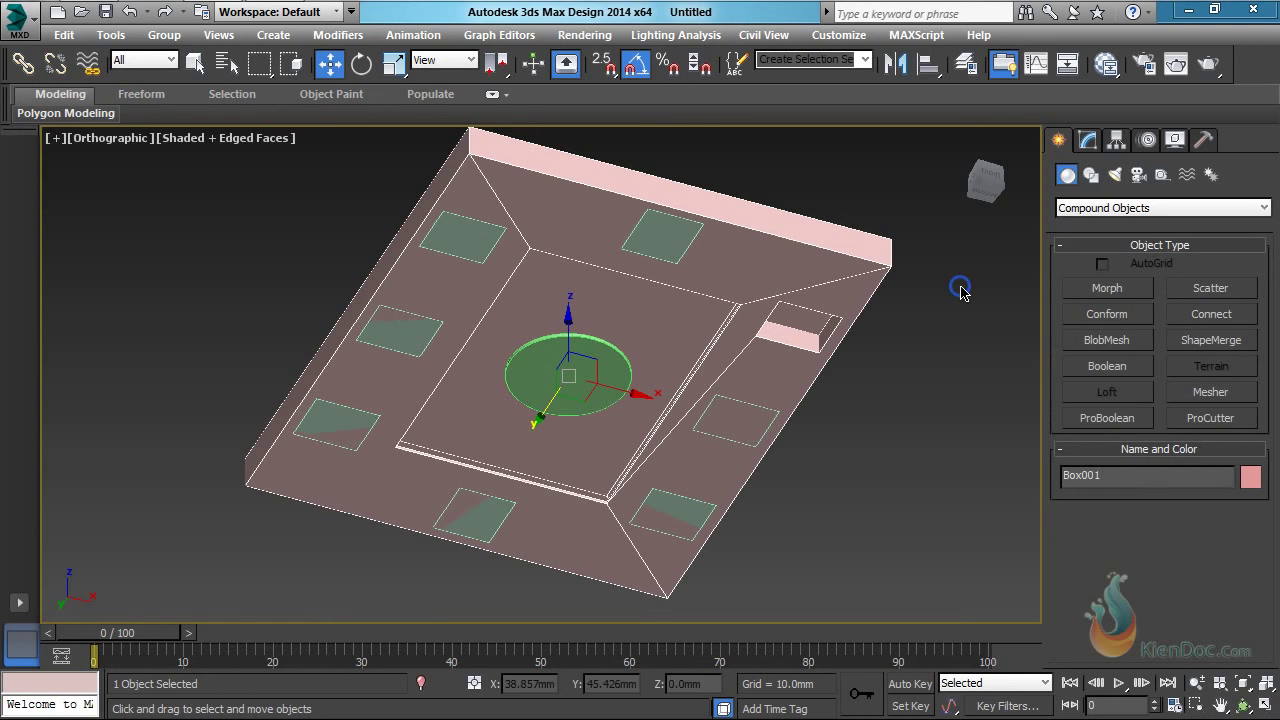
Subtract the single box beyond the recess's far edge and the middle box of the right-hand row from the slab with separate Booleans
left_click(1100, 367)
left_click(1140, 546)
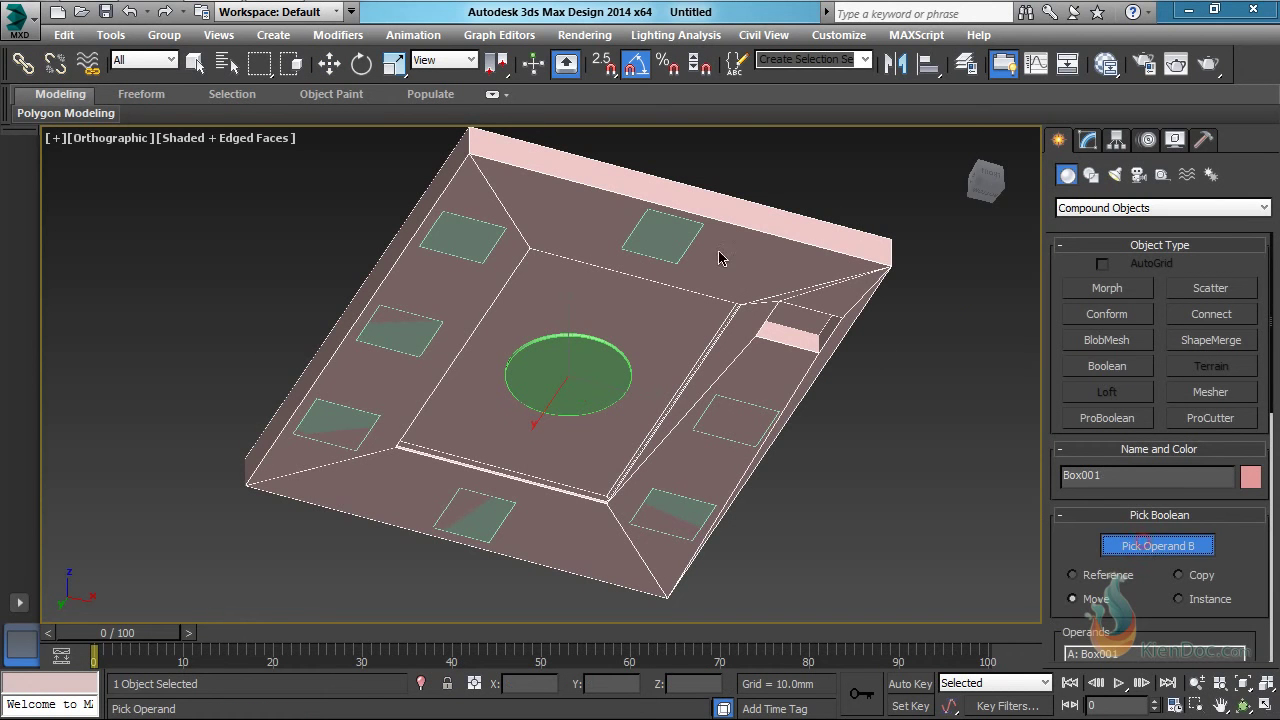
left_click(658, 240)
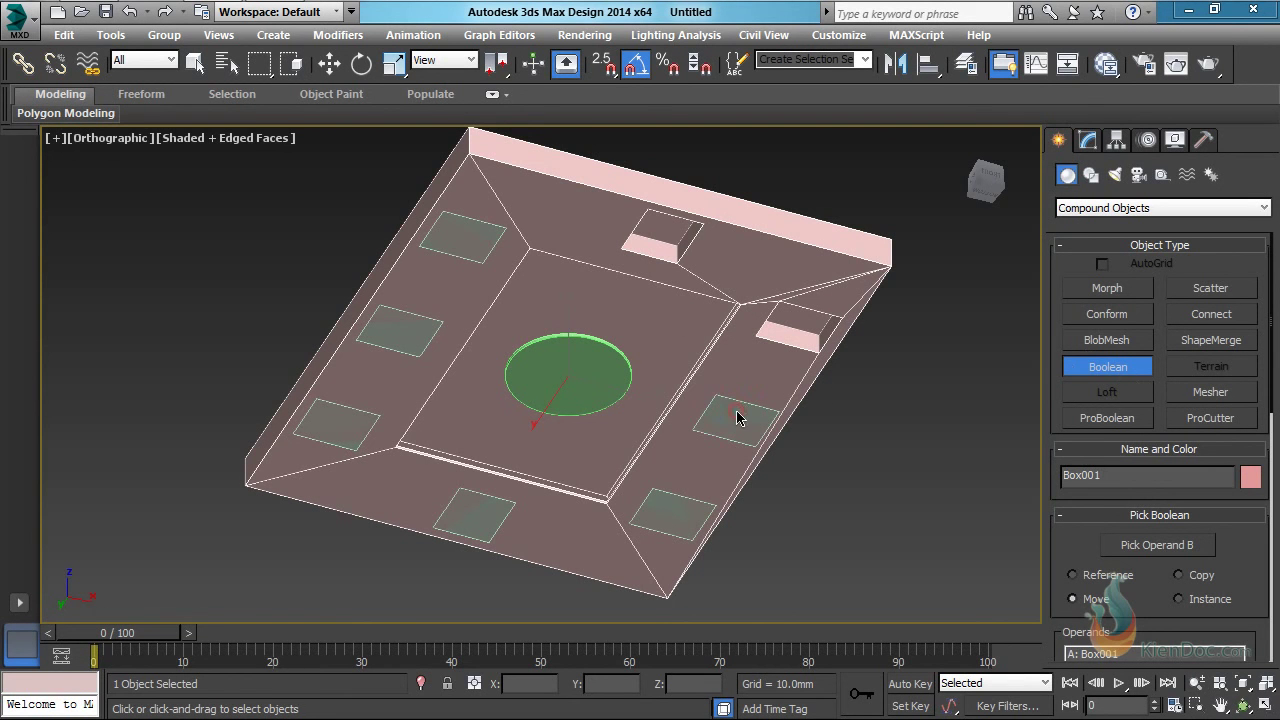
left_click(1118, 547)
left_click(721, 414)
left_click(1140, 545)
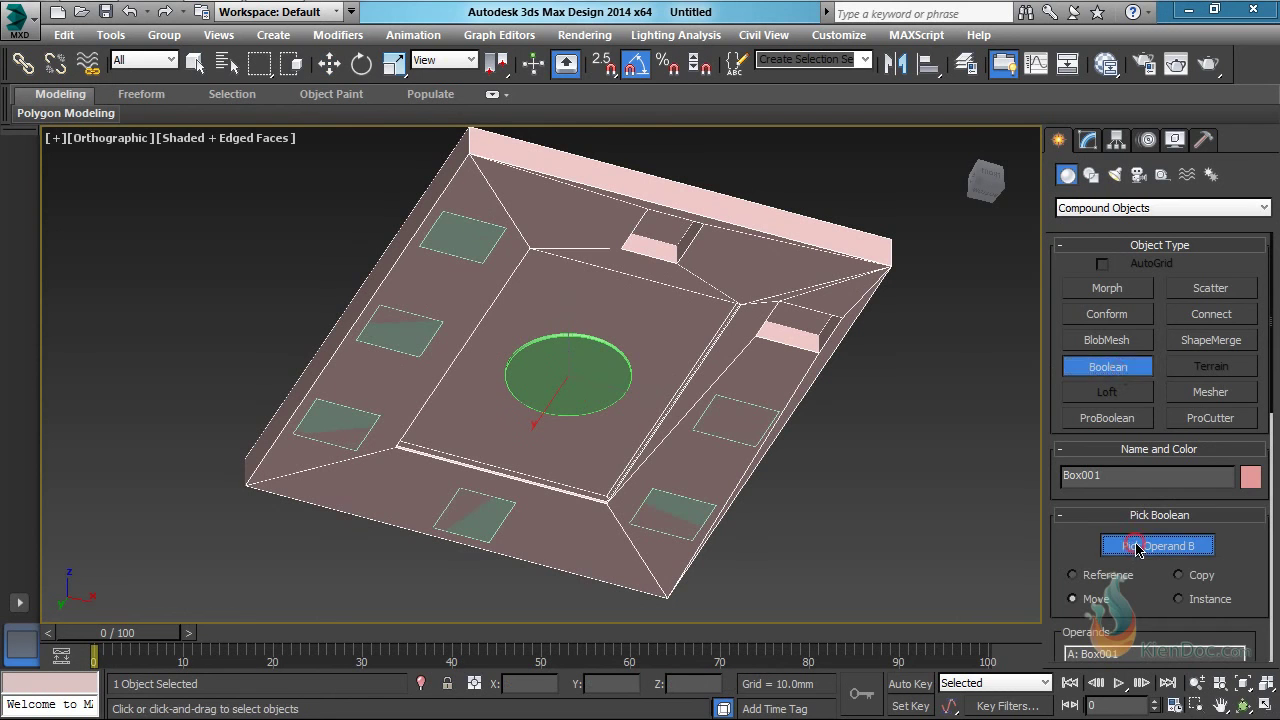
left_click(731, 418)
key("w")
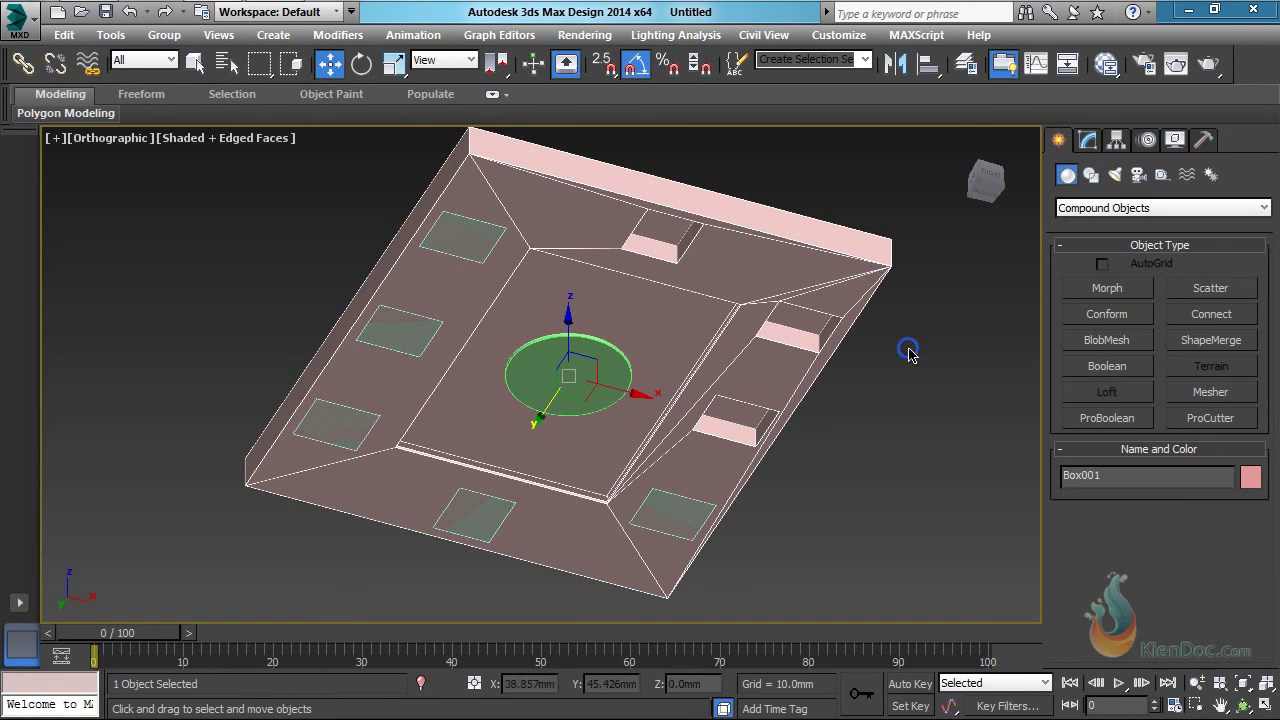
Subtract the near box of the right-hand row and the single box at the recess's near edge from the slab with separate Booleans
left_click(1095, 366)
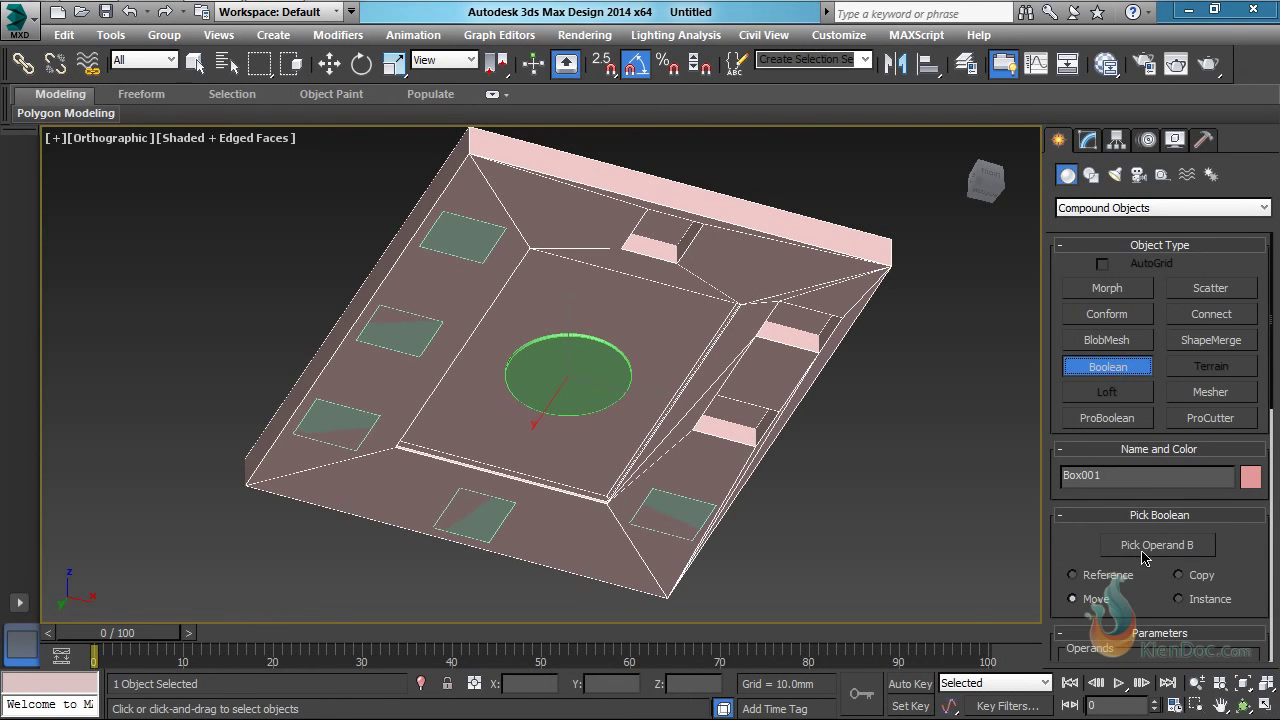
left_click(1146, 546)
left_click(681, 503)
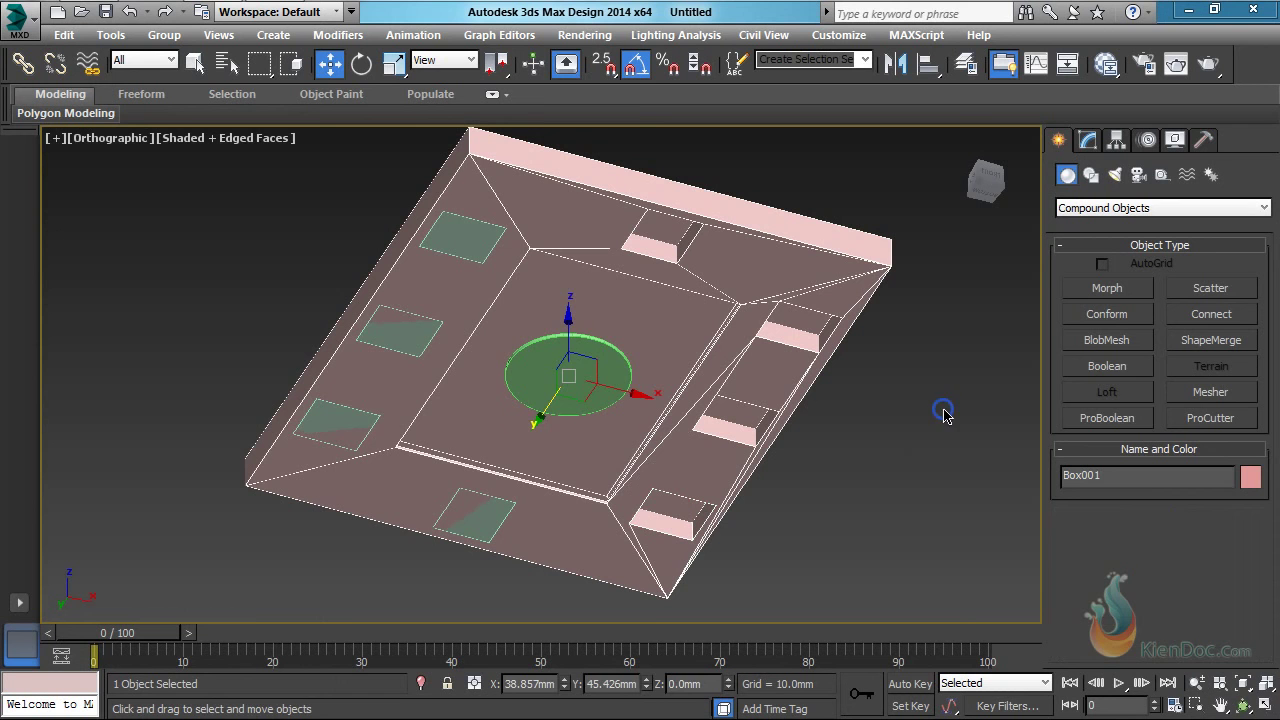
left_click(1108, 368)
left_click(1150, 546)
left_click(493, 528)
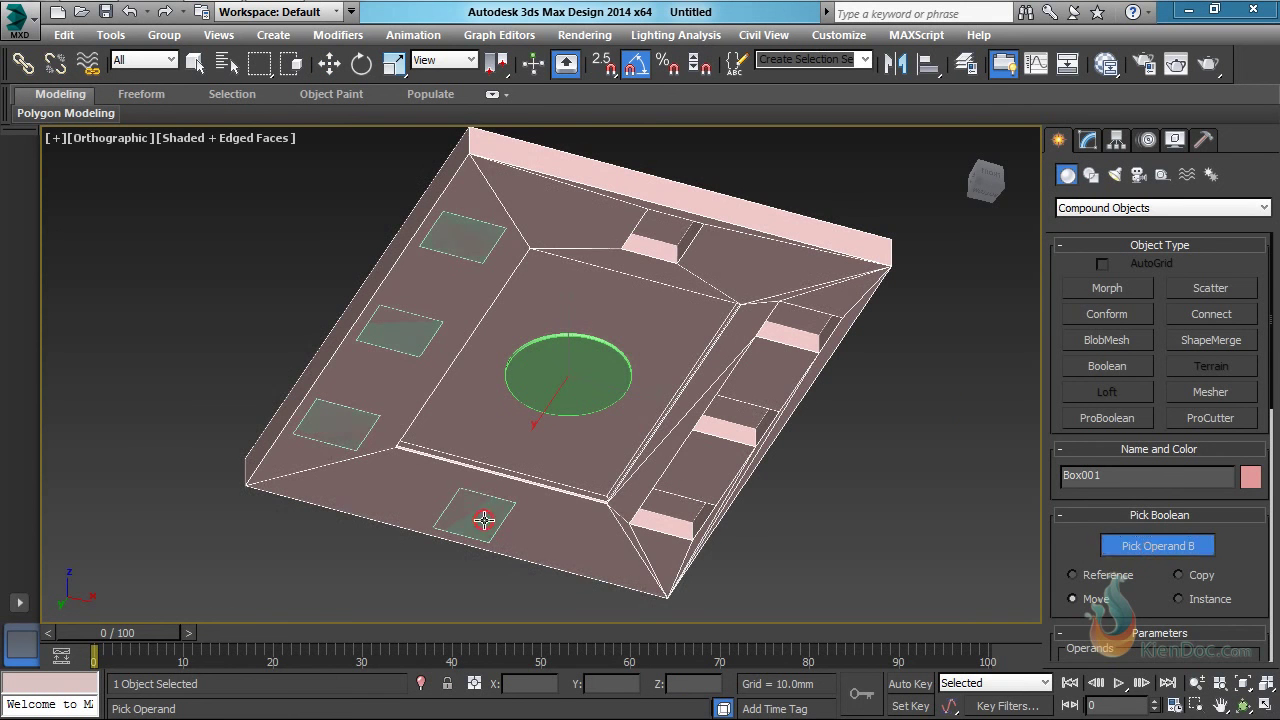
key("w")
Subtract the near box of the left-hand row from the slab with a new Boolean
left_click(1093, 366)
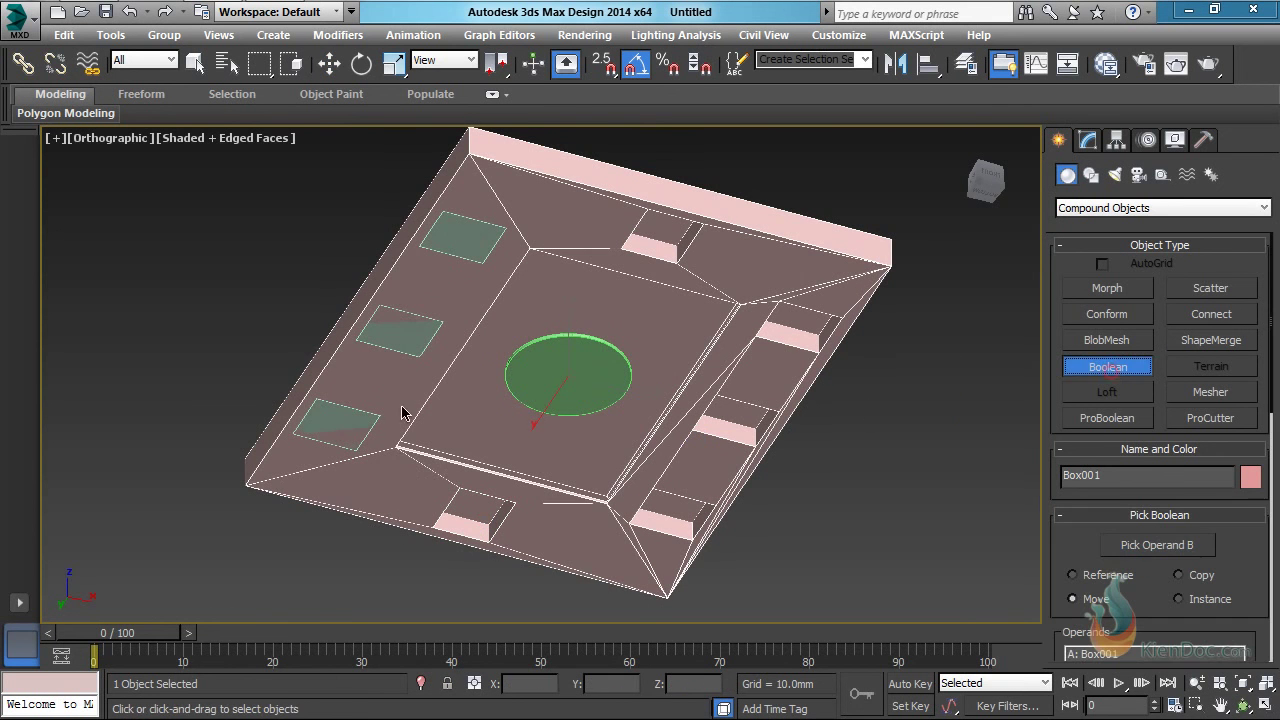
left_click(1150, 546)
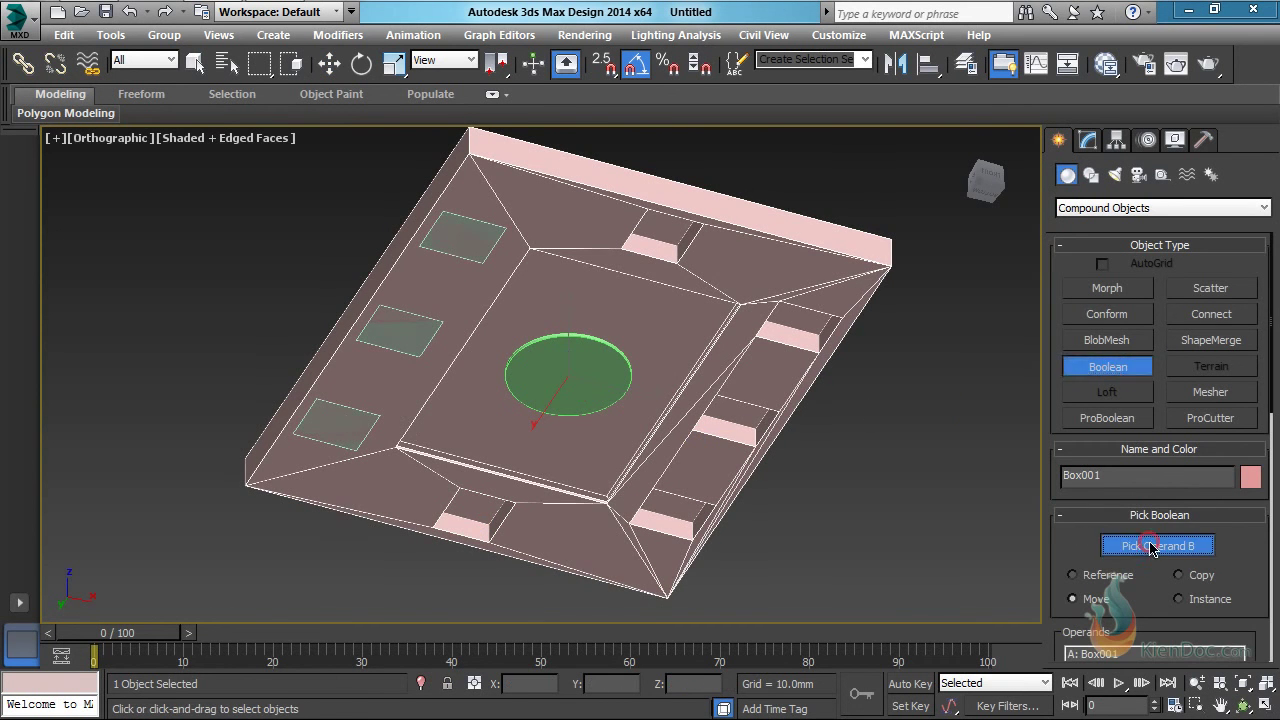
left_click(342, 419)
key("w")
Subtract the middle box and the far box of the left-hand row from the slab with separate Booleans
left_click(1124, 373)
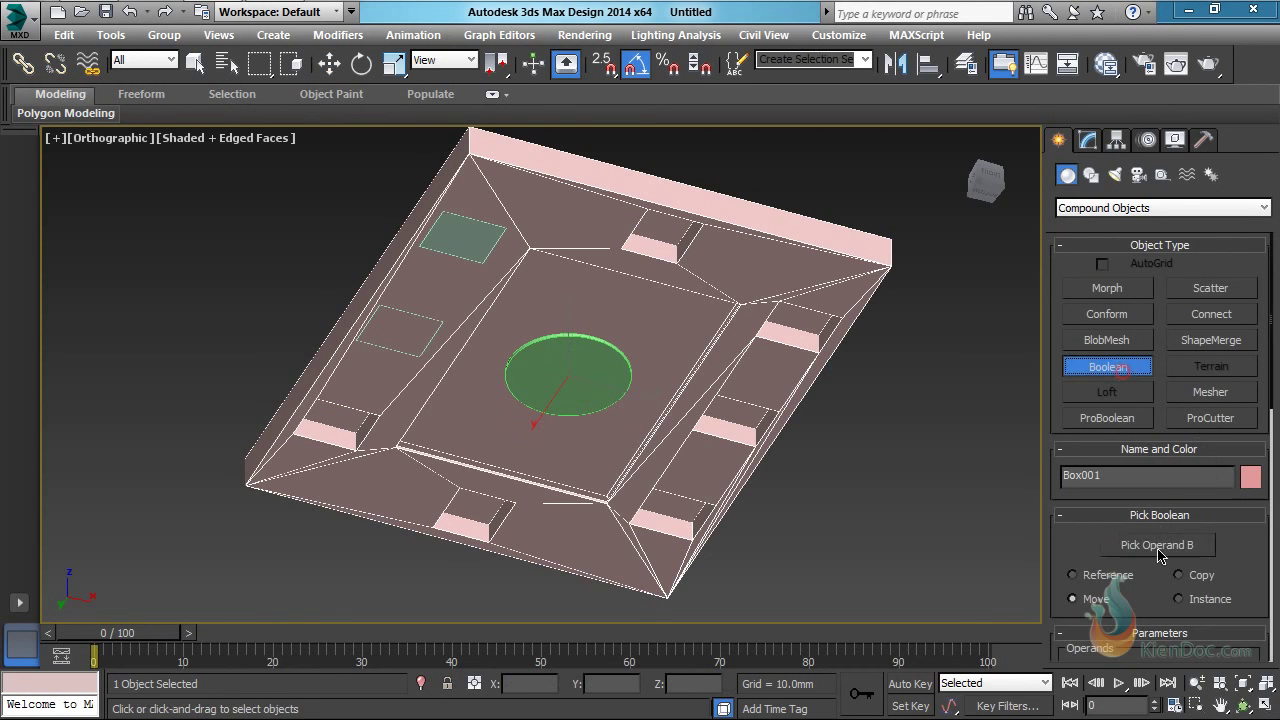
left_click(1157, 546)
left_click(395, 324)
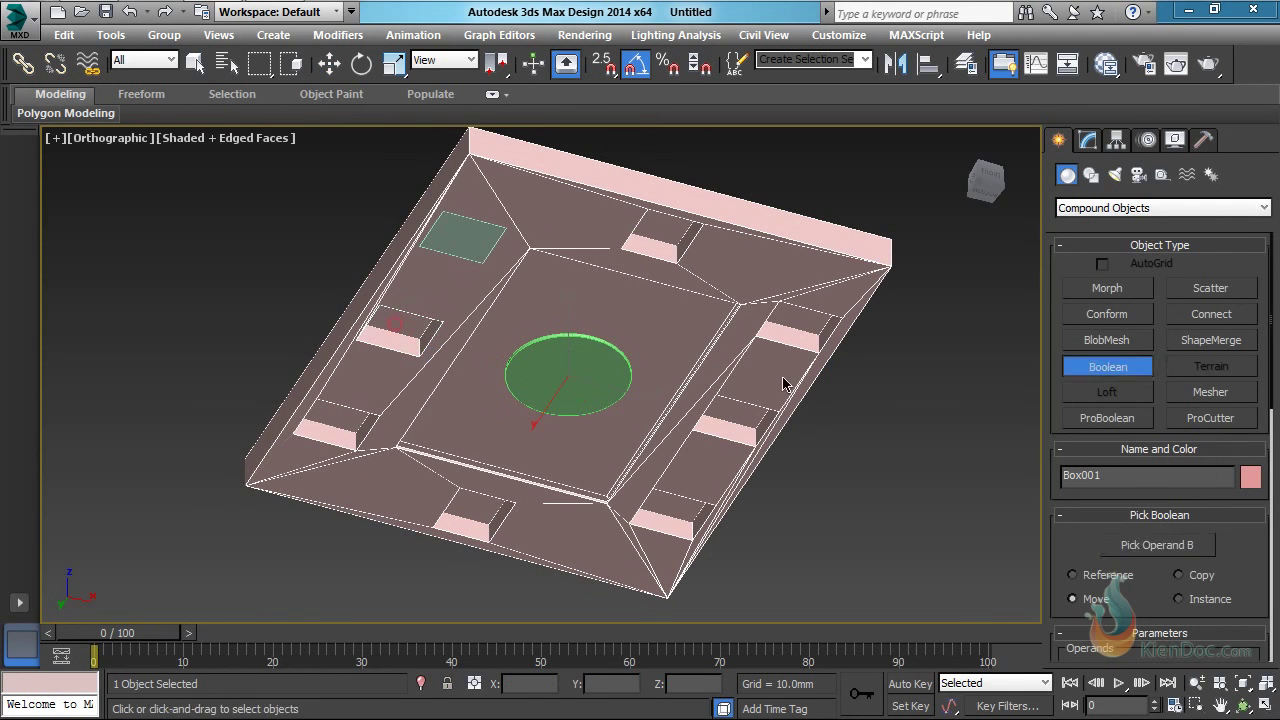
key("w")
left_click(1108, 366)
left_click(1136, 547)
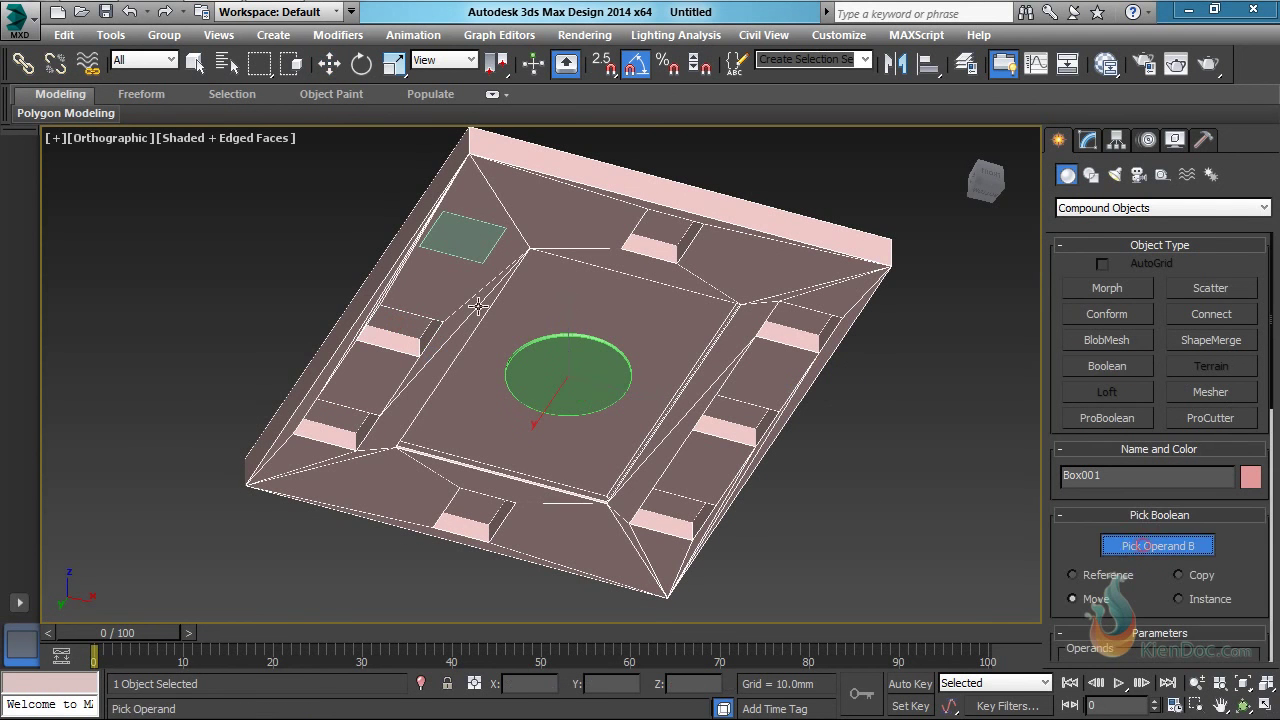
left_click(475, 233)
key("w")
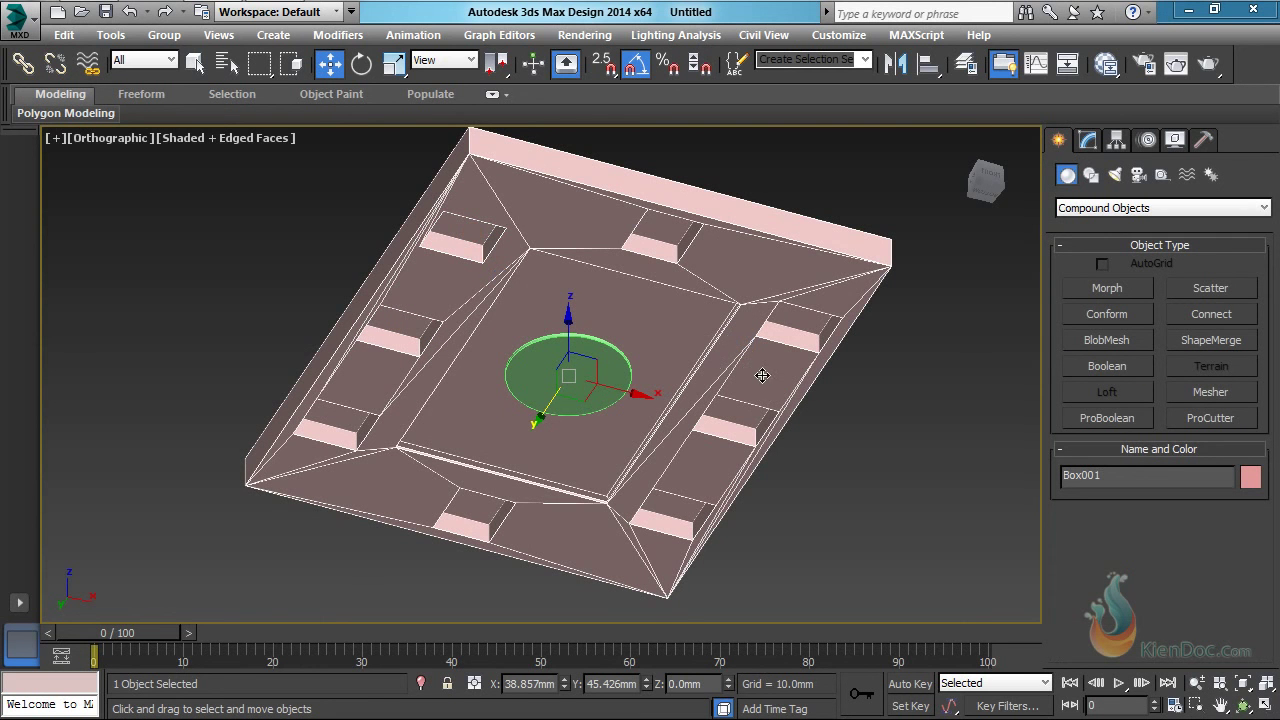
Examine the slab's underside with its box cut-outs around the recess from a lower, closer angle, and clear the selection
middle_click_drag(762, 375, 521, 352, "alt")
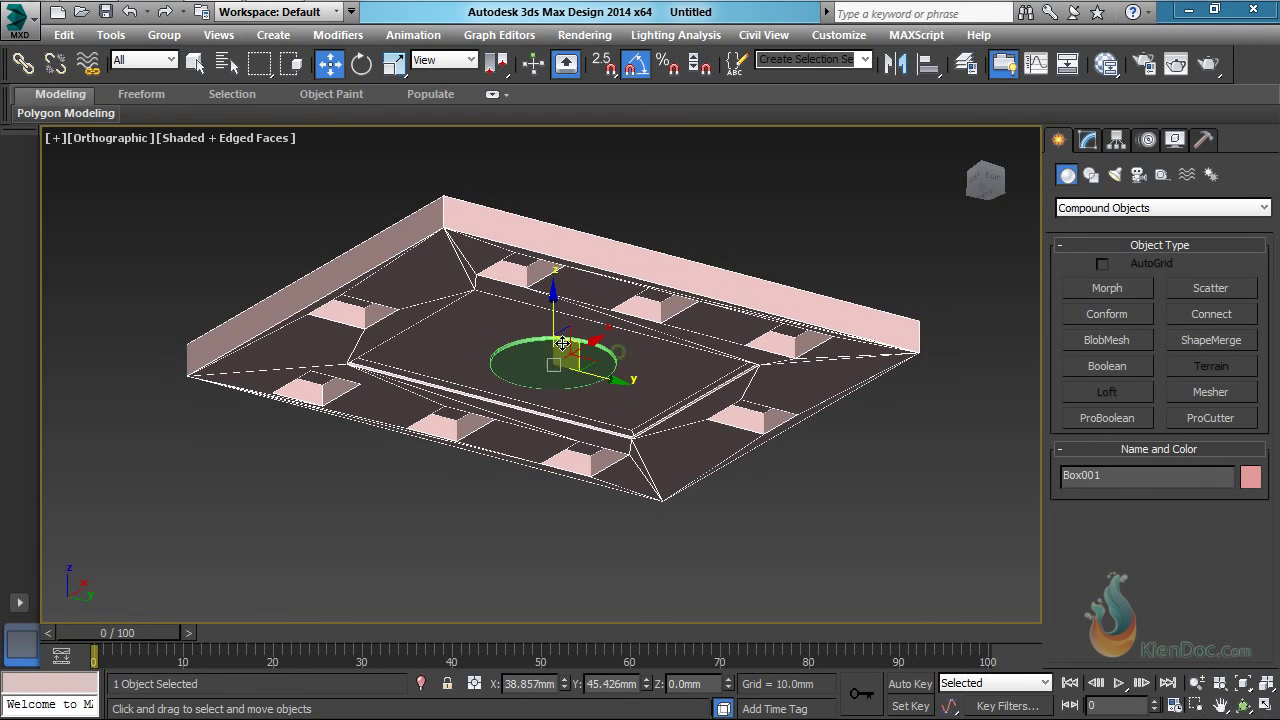
left_click(1197, 688)
left_click_drag(608, 362, 708, 366)
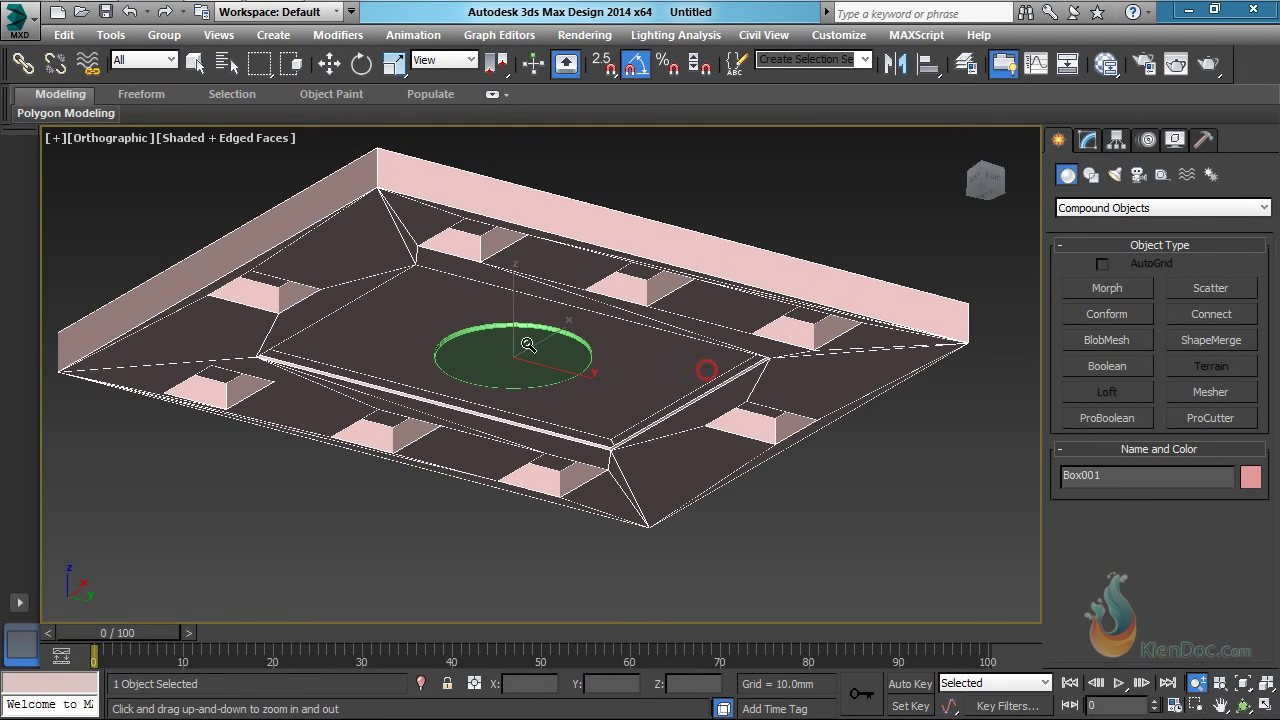
middle_click_drag(528, 344, 596, 344)
key("w")
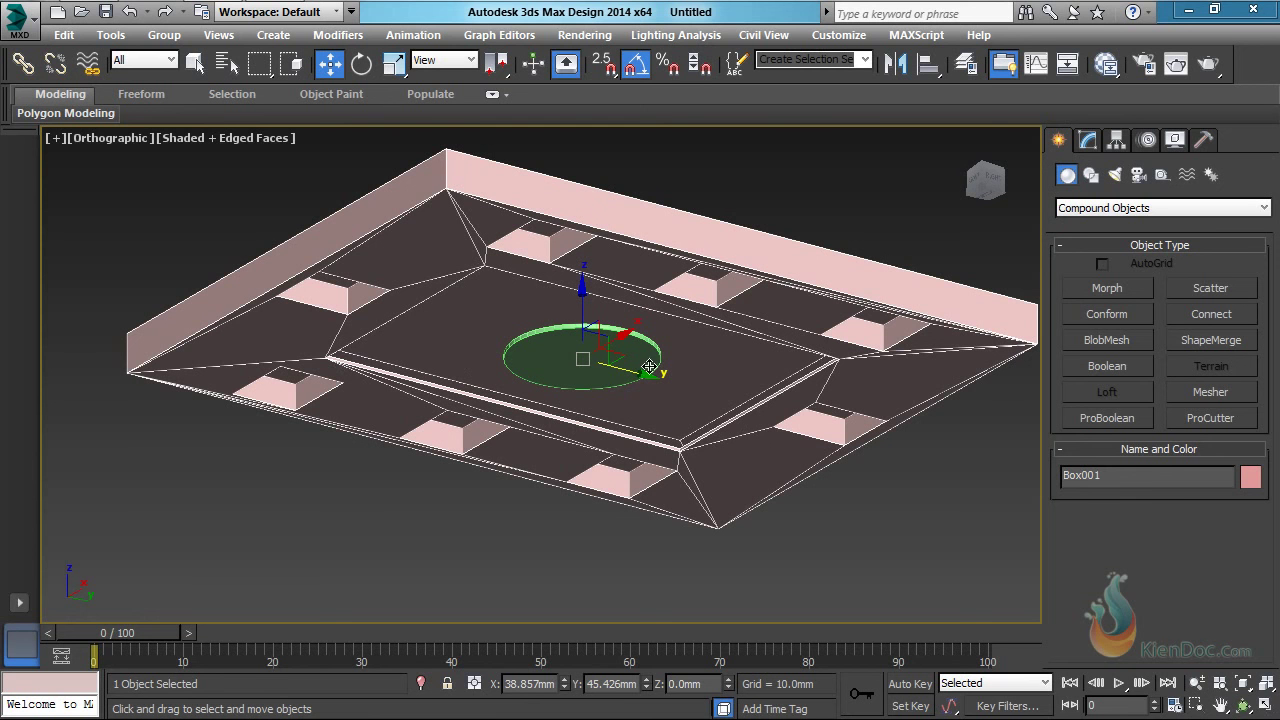
middle_click_drag(712, 363, 665, 386)
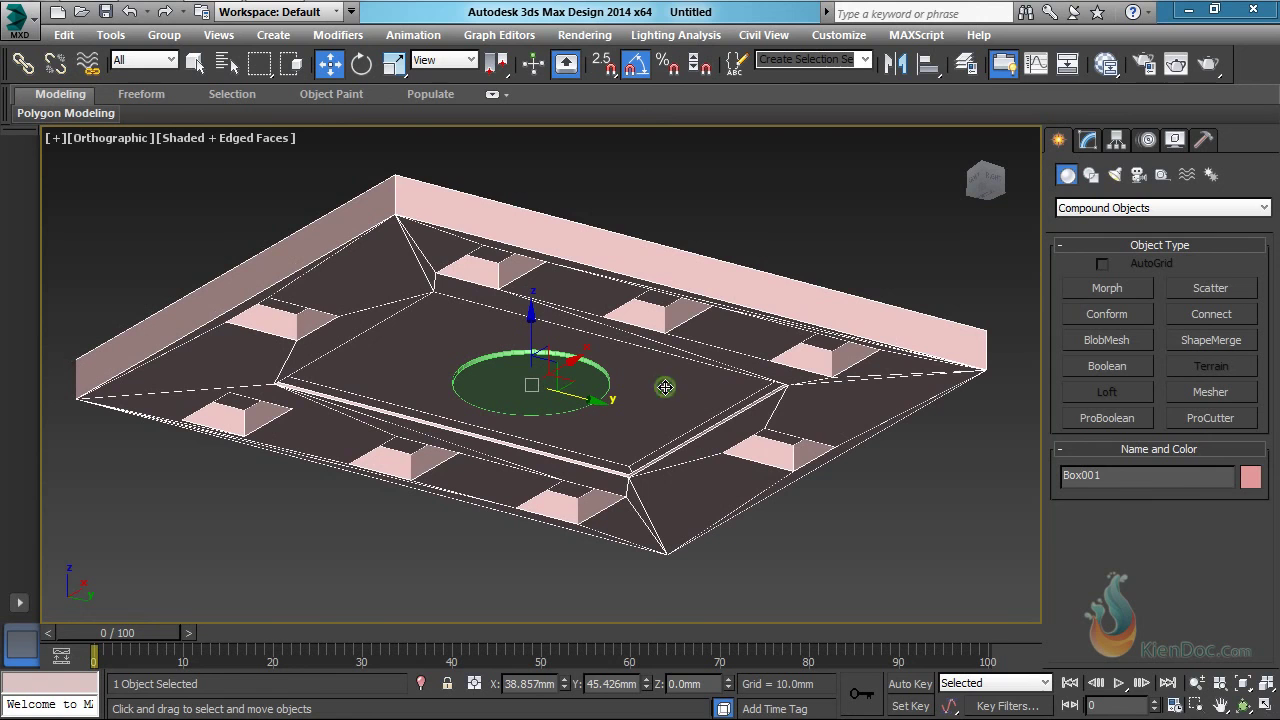
left_click(922, 505)
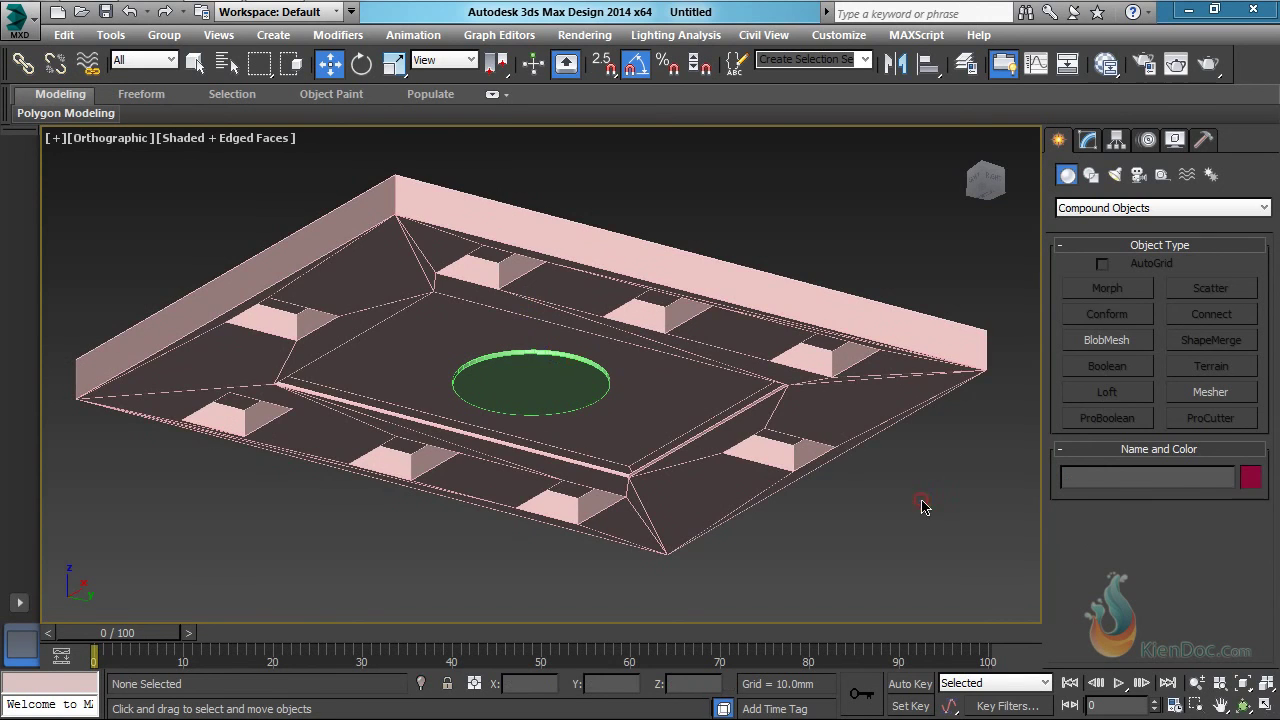